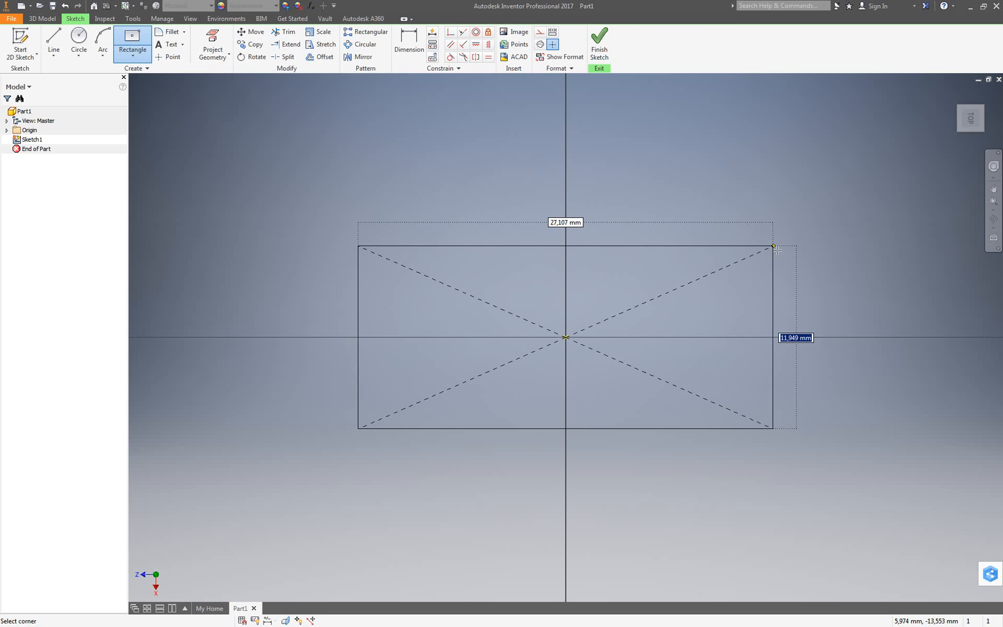
Complete the center rectangle at the origin with a height of 50 mm and a width of 80 mm.
text(50)
key(Tab)
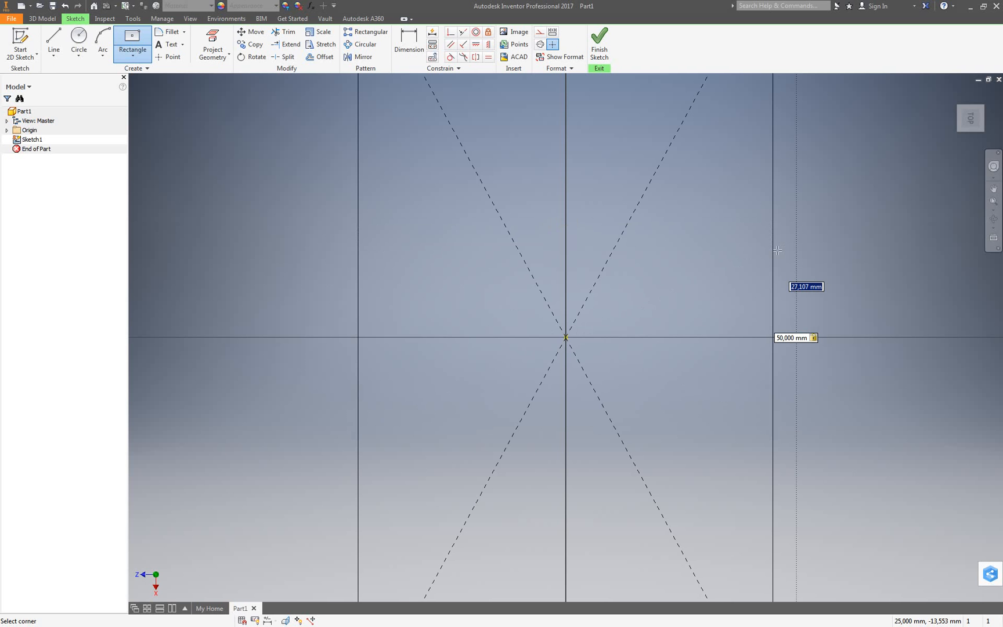
text(80)
key(Tab)
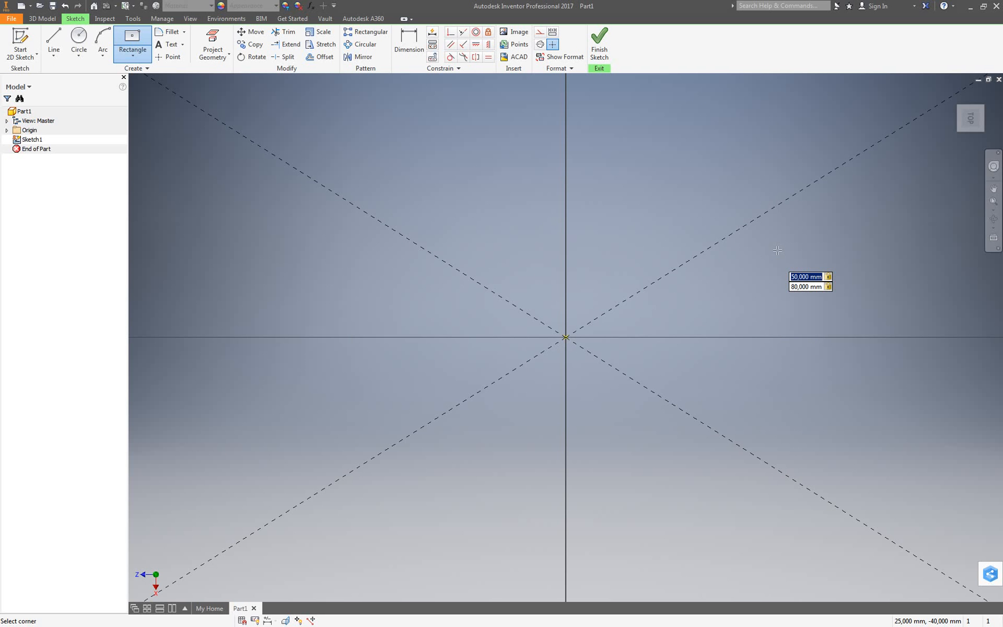
key(Return)
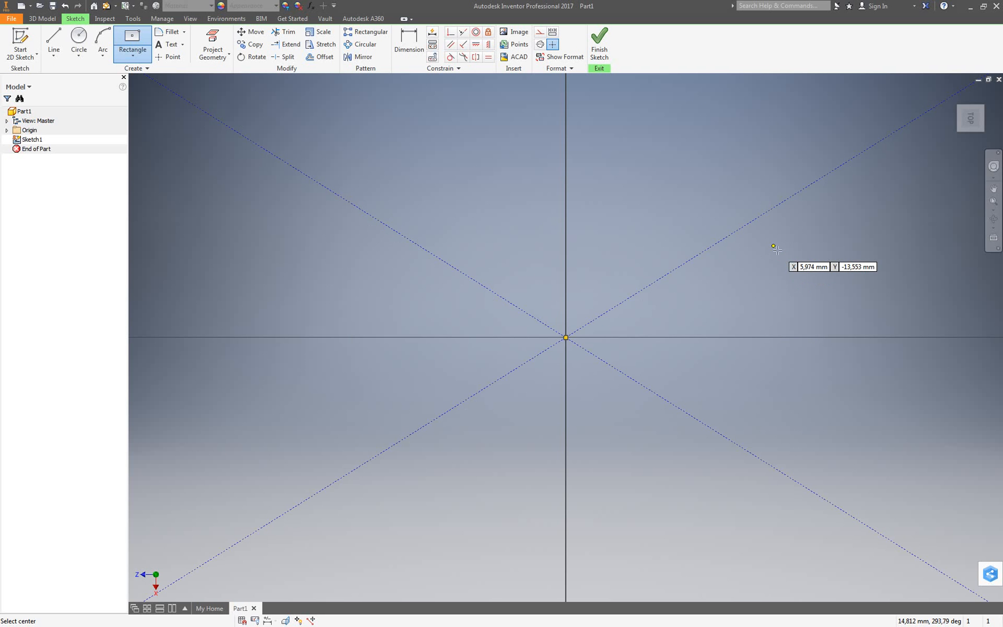
scroll(616, 376, down, 3)
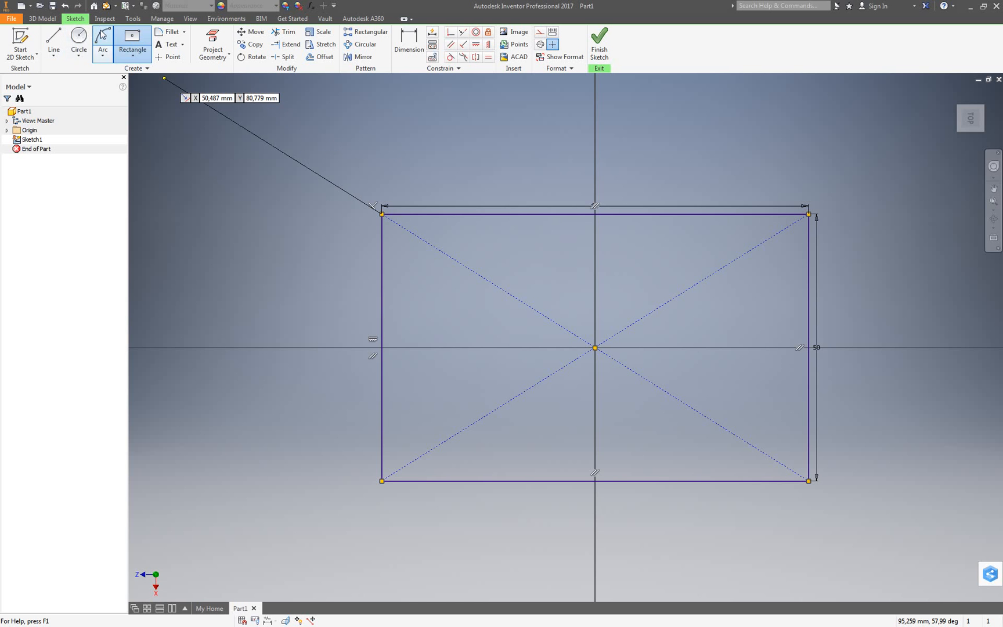
Draw a two-point rectangle 20 mm high and 10 mm wide inward from the large rectangle's left edge.
click(132, 56)
click(145, 74)
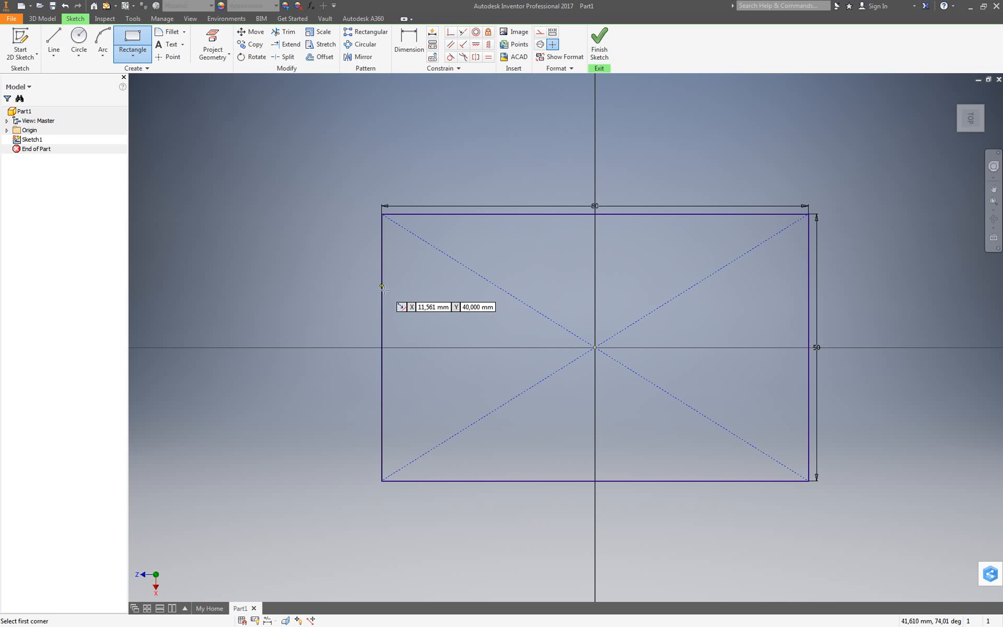
click(382, 284)
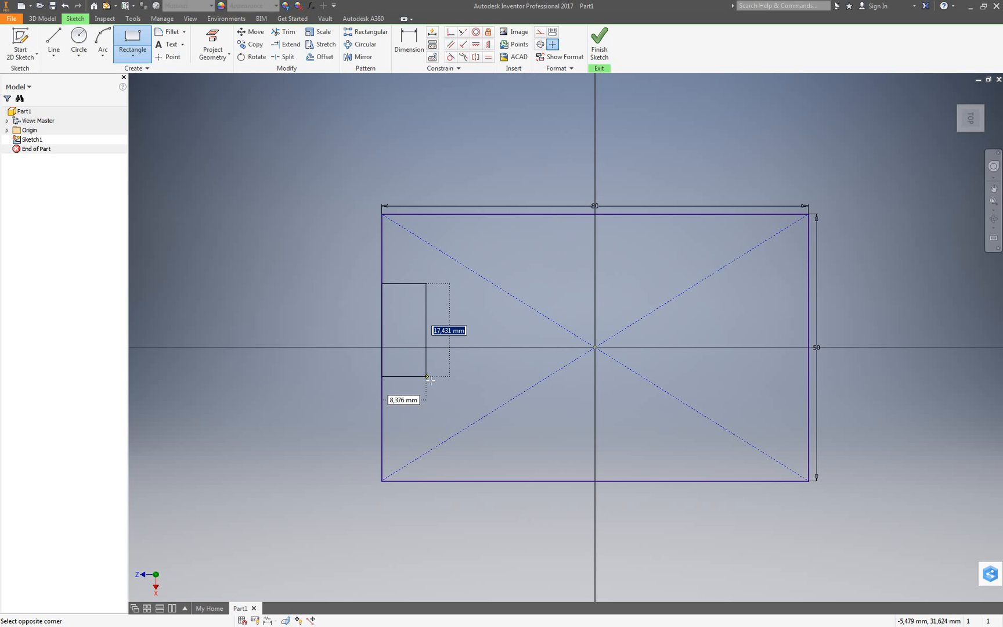
text(20)
key(Tab)
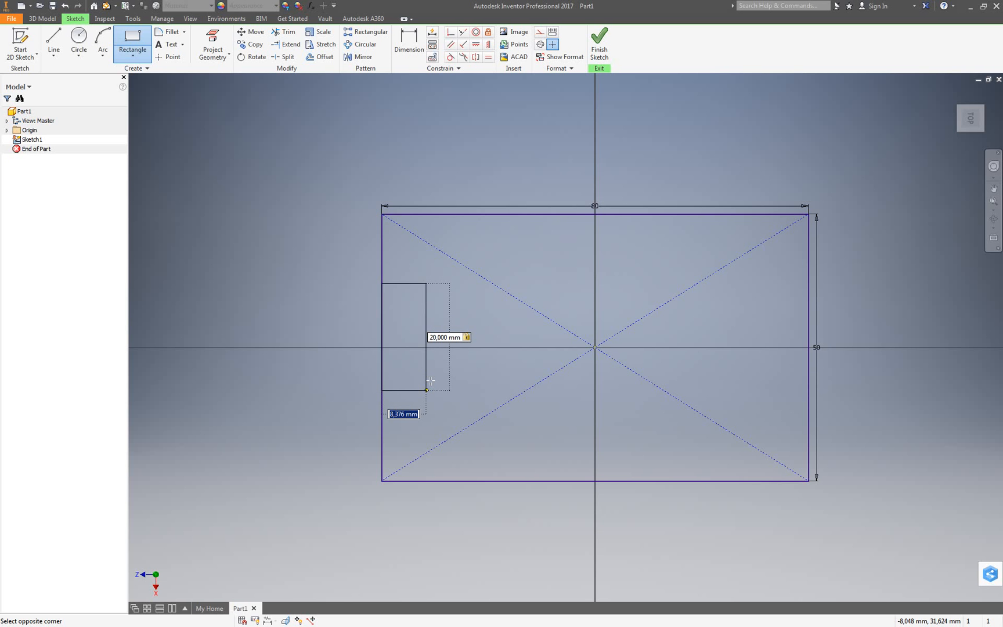
text(10)
key(Tab)
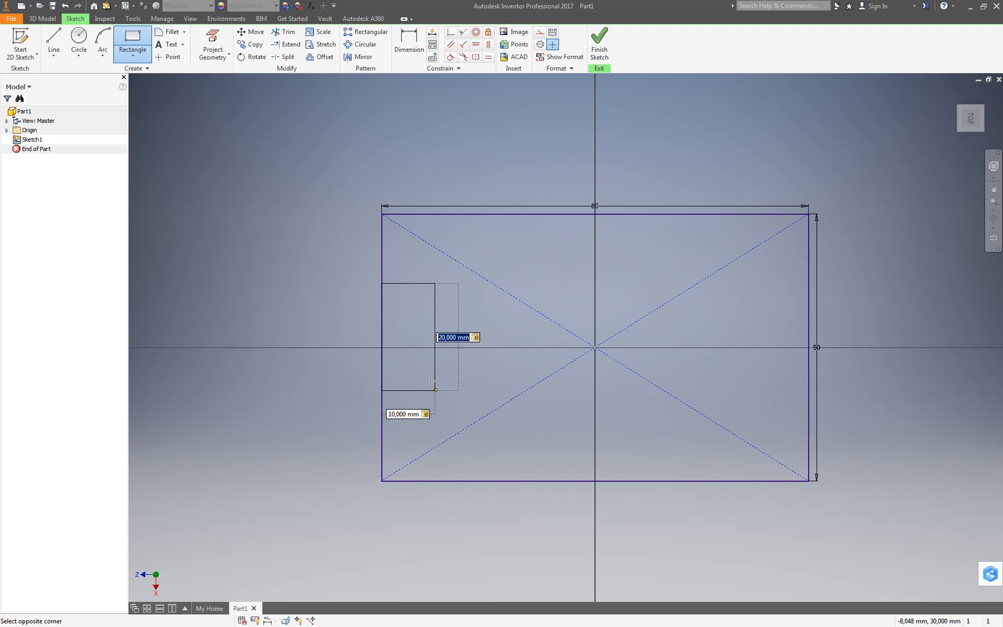
key(Return)
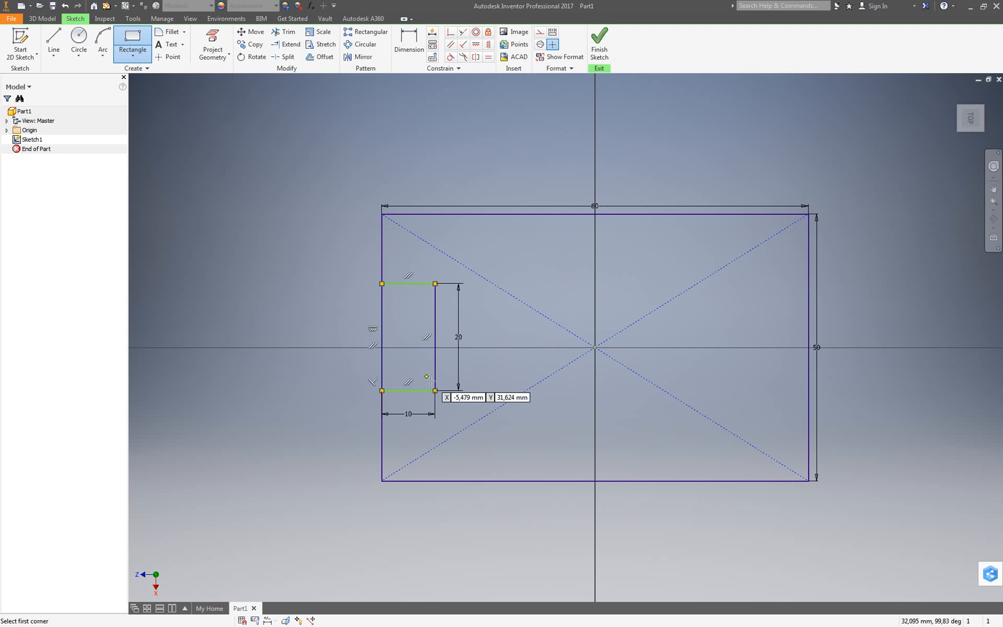
Dimension the distance from the small rectangle's lower edge to the large rectangle's bottom edge as 15 mm.
click(409, 43)
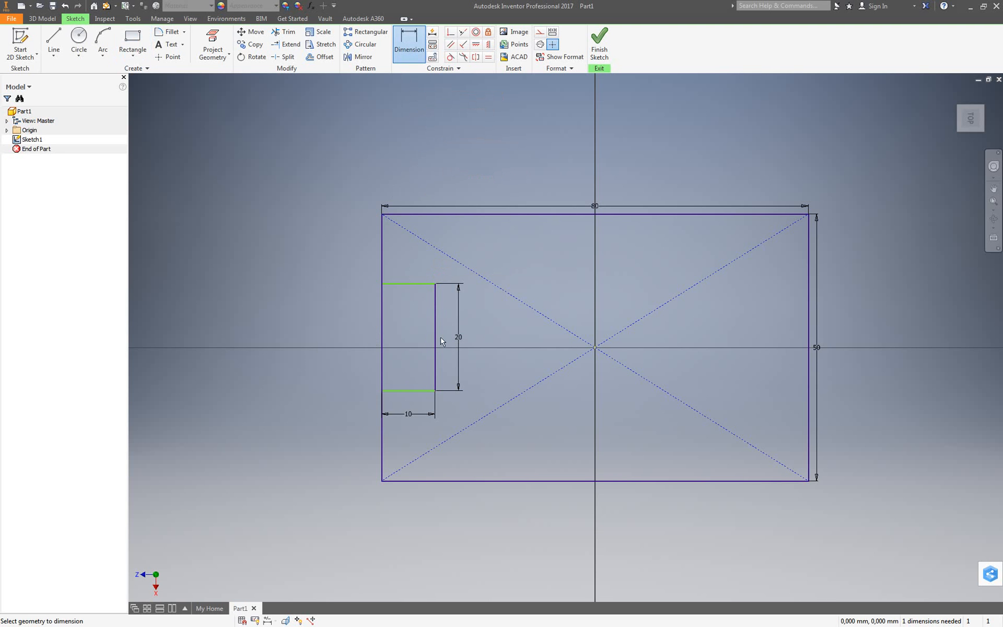
click(415, 393)
click(414, 481)
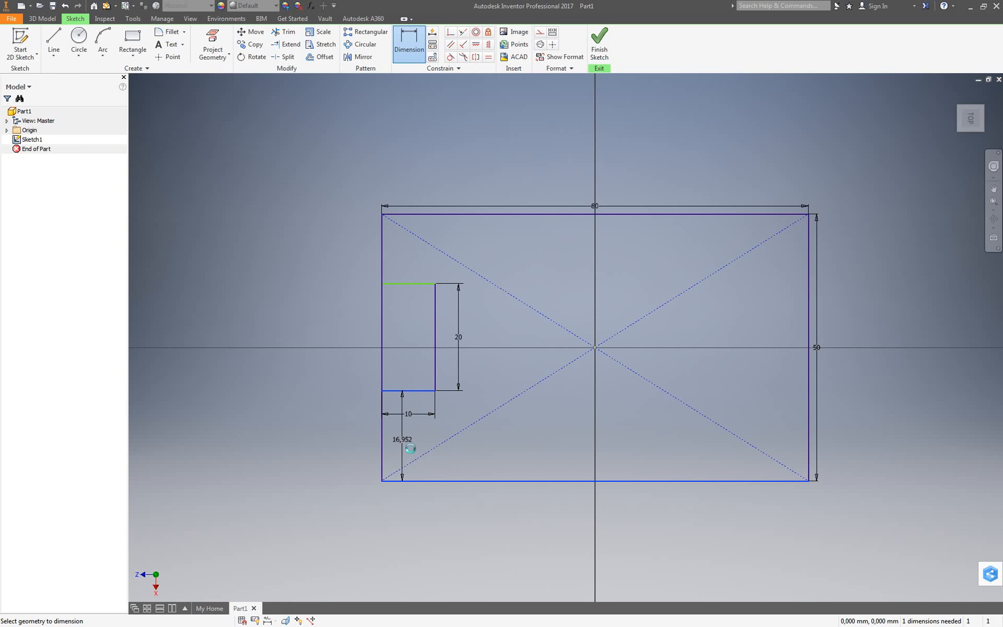
click(405, 443)
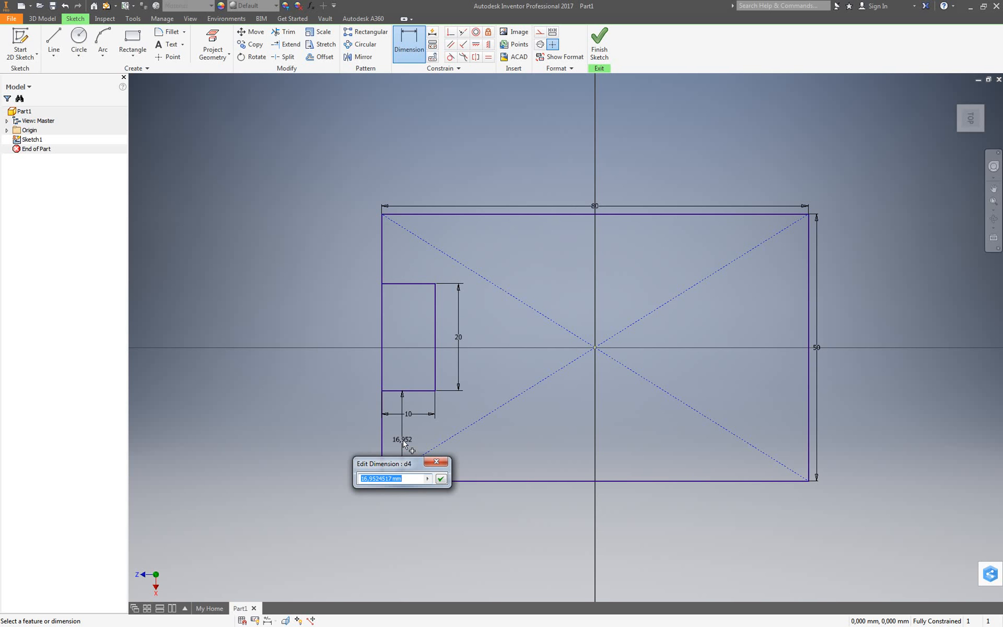
text(15)
key(Return)
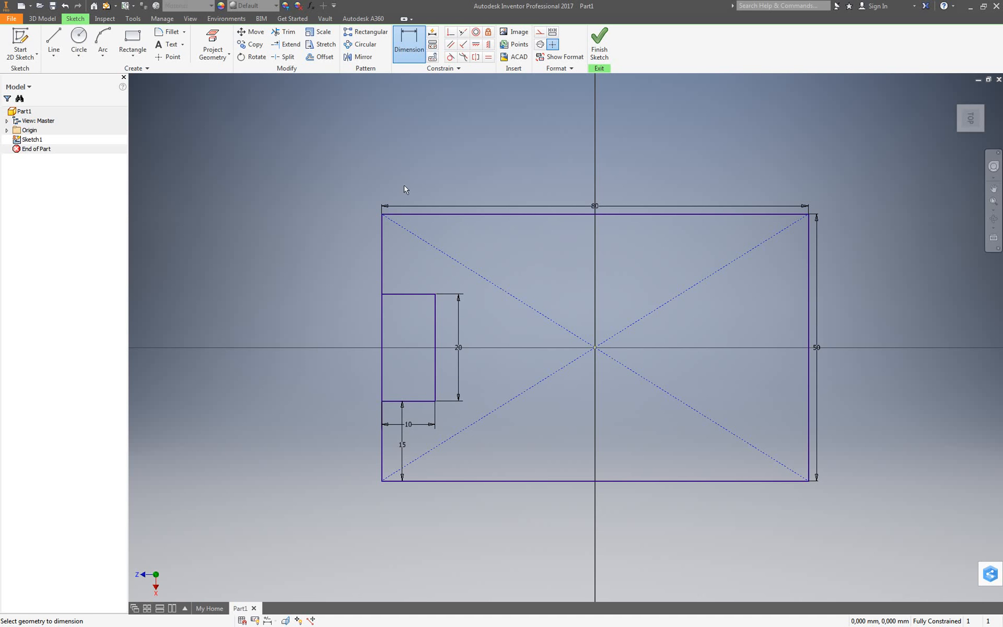
Draw a second notch rectangle 20 mm high and 10 mm wide inward from the large rectangle's right edge.
click(139, 43)
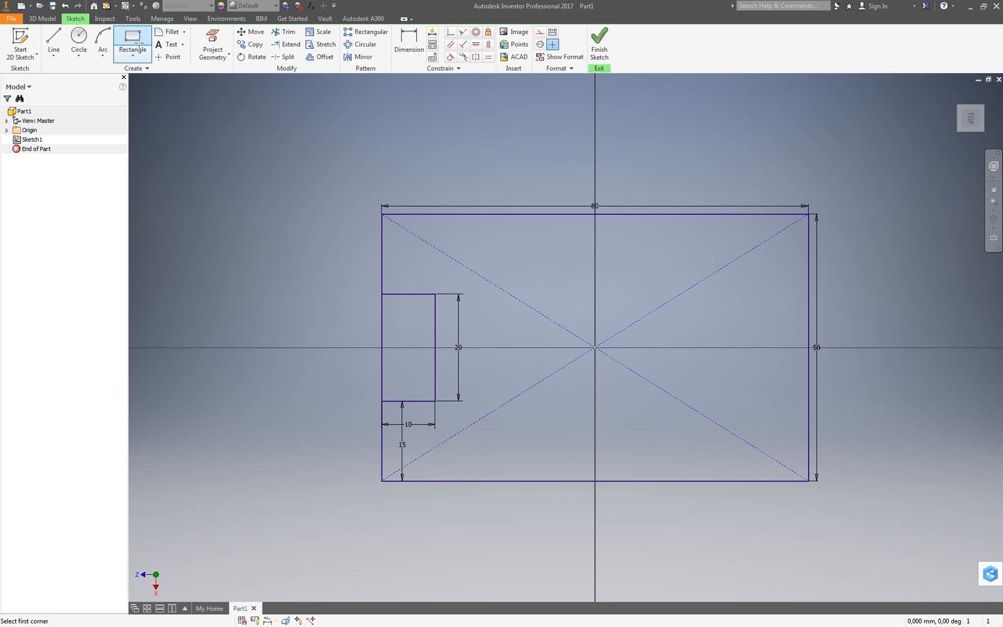
click(810, 281)
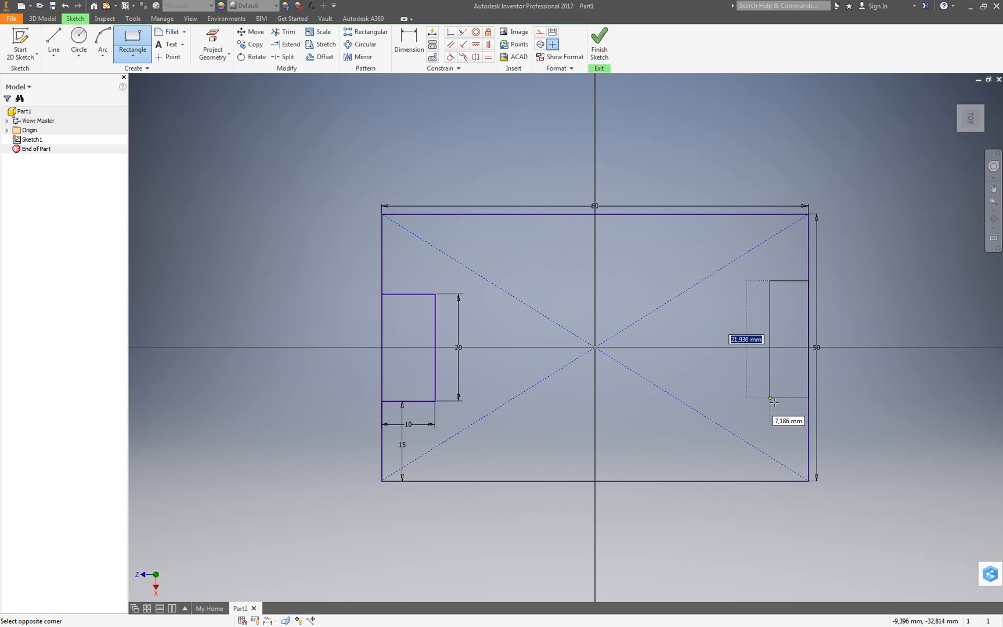
text(2)
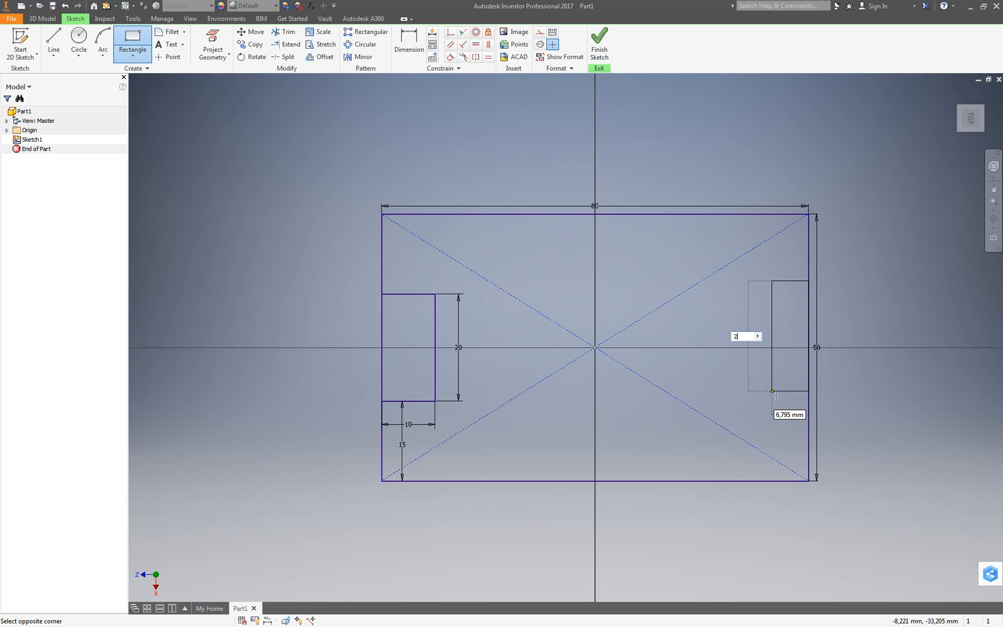
text(0)
key(Tab)
text(10)
key(Tab)
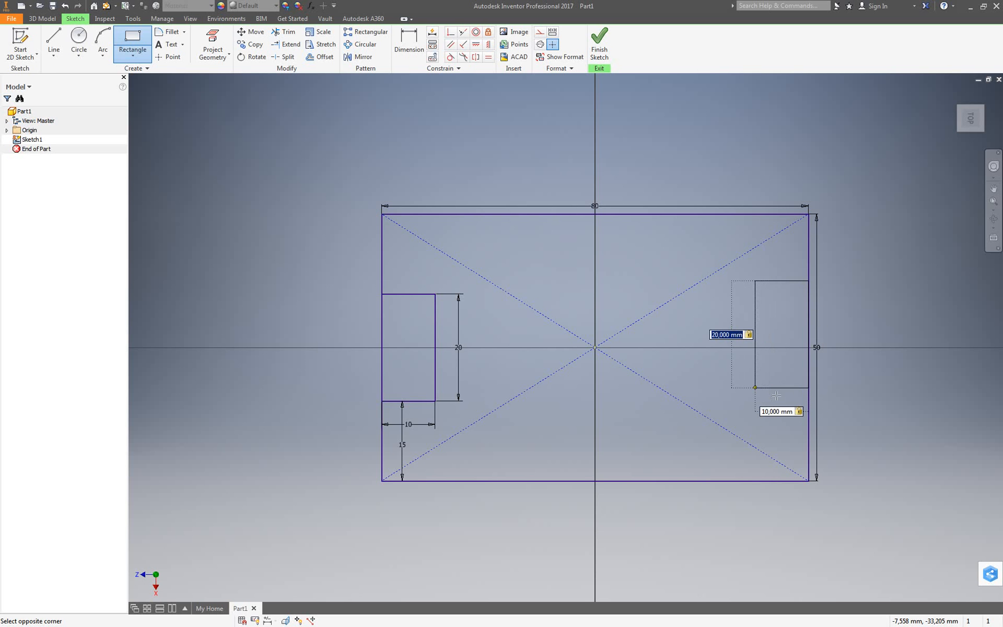
key(Return)
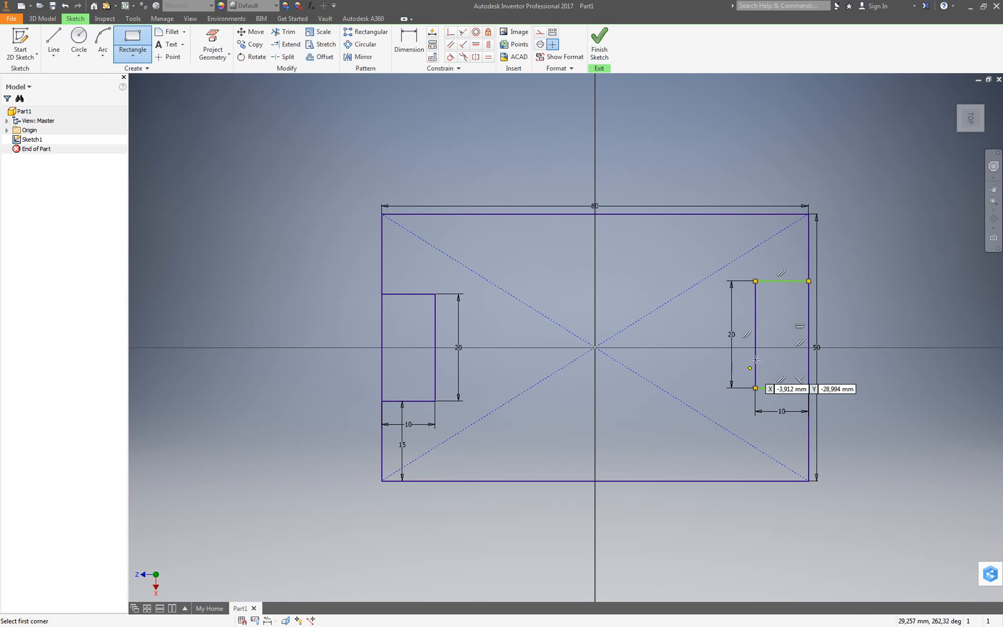
Dimension the right notch rectangle's lower edge 15 mm from the large rectangle's bottom edge and finish the sketch.
key(d)
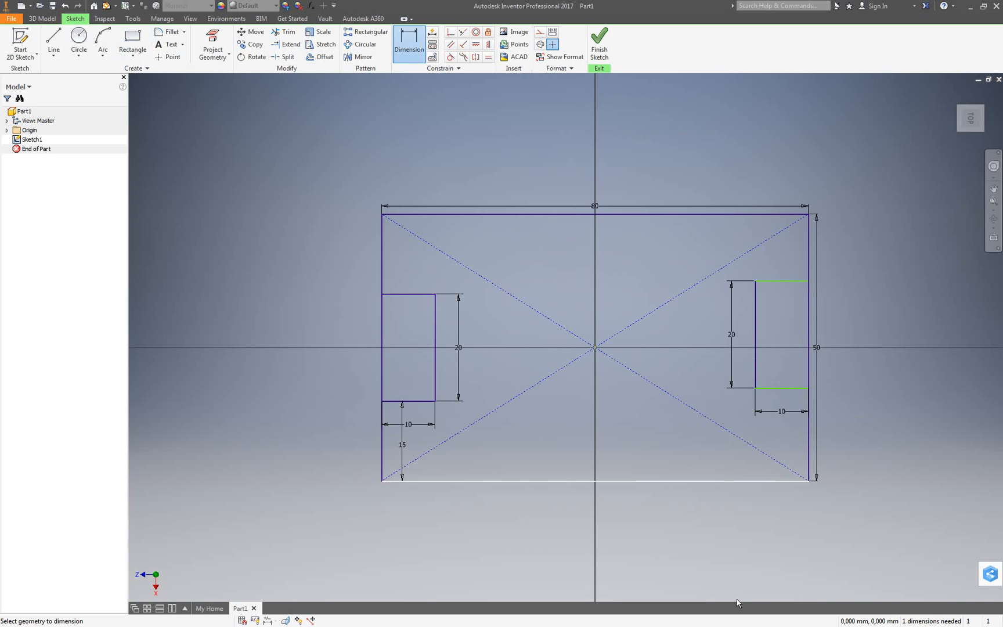
click(781, 388)
click(778, 481)
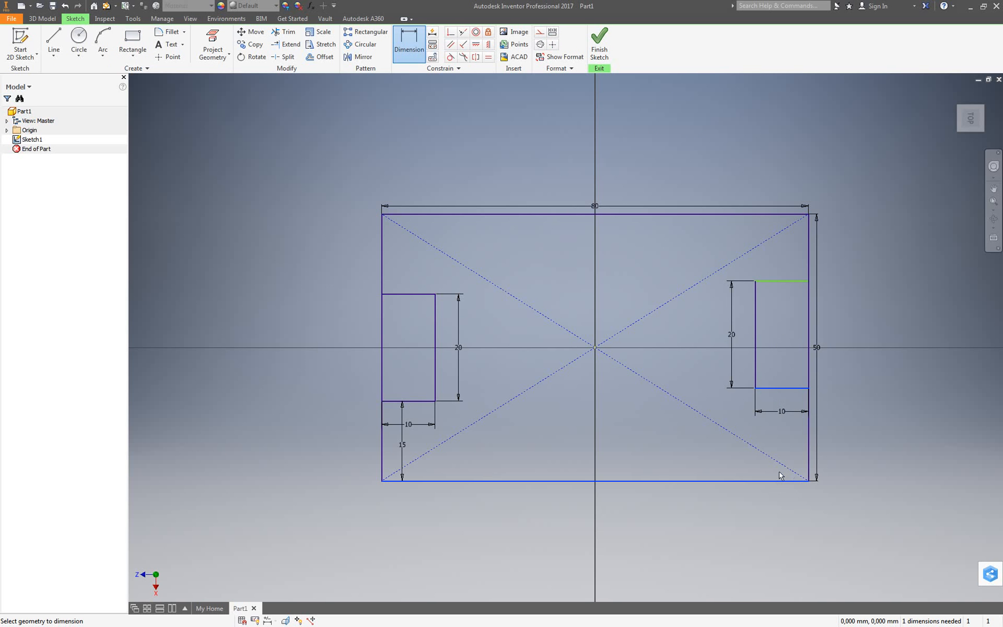
click(804, 446)
text(15)
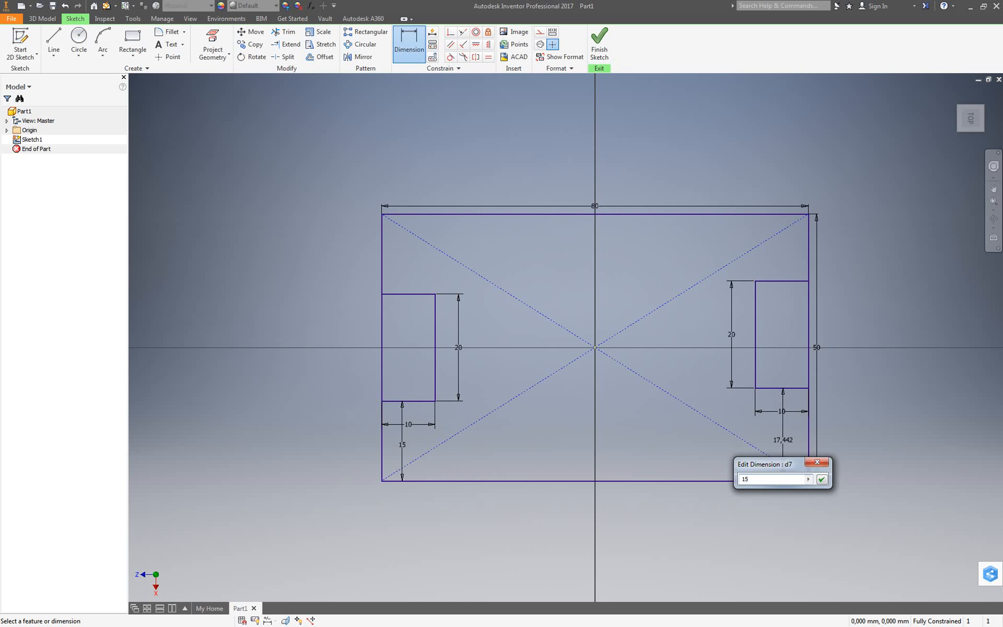
key(Return)
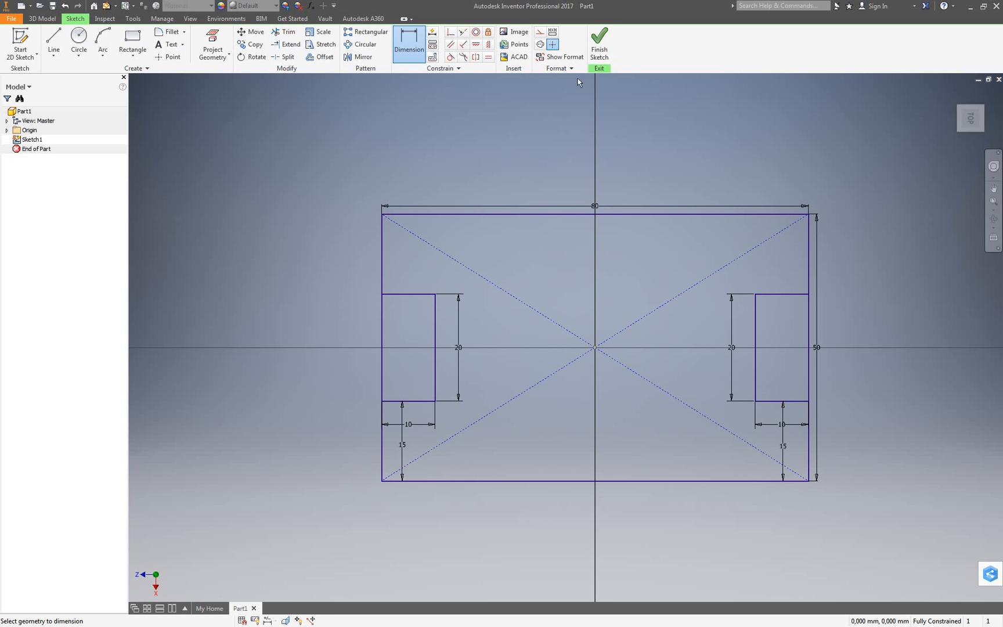
click(604, 52)
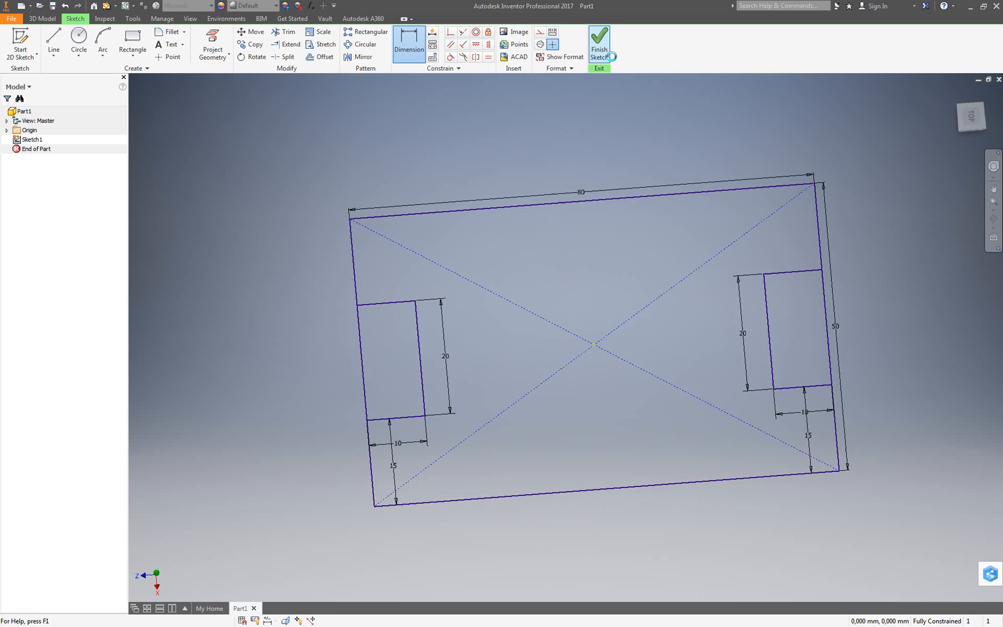
Extrude the plate profile 10 mm upward, leaving out the two small notch rectangles.
click(954, 93)
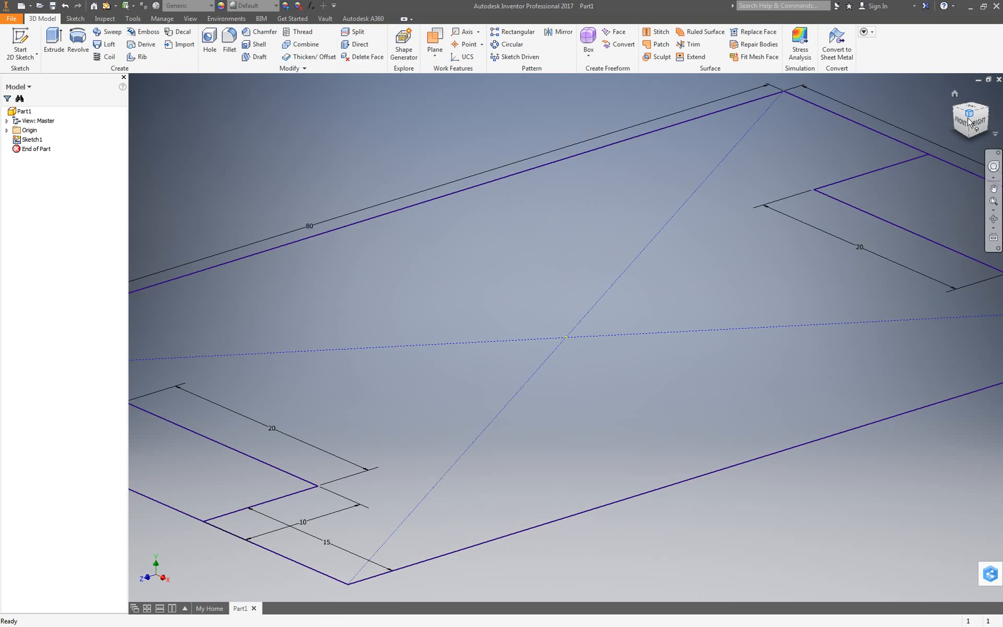
click(54, 42)
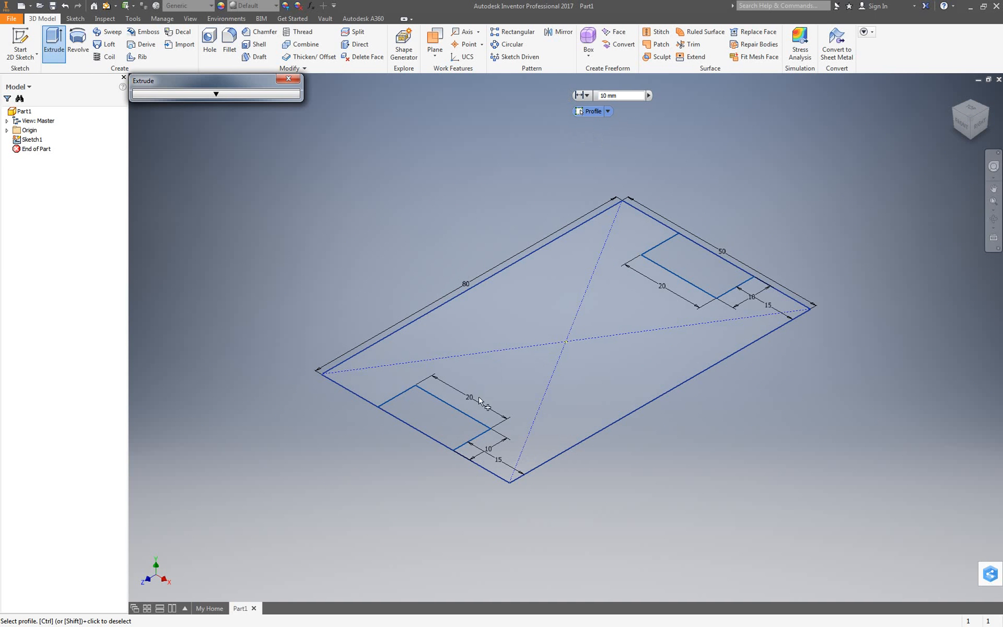
click(617, 339)
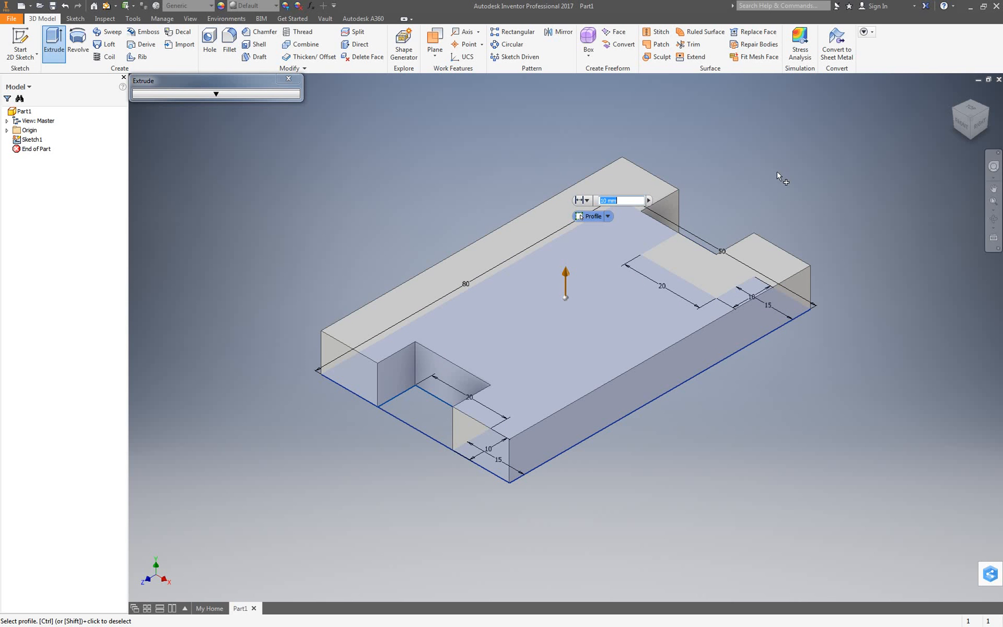
key(Return)
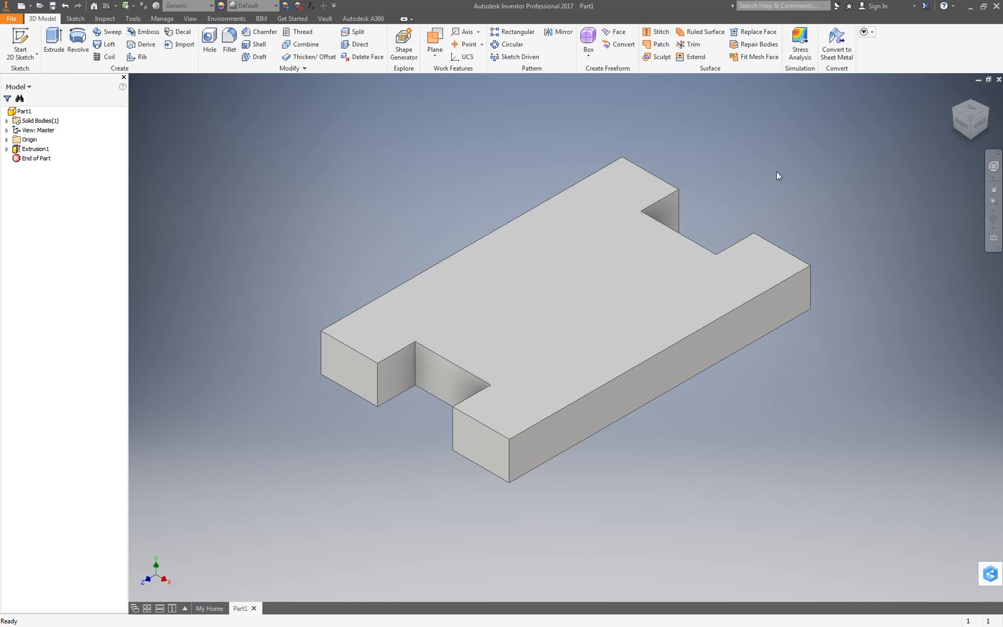
Start a sketch on the plate's long right side face and project the face's outline into it.
click(13, 37)
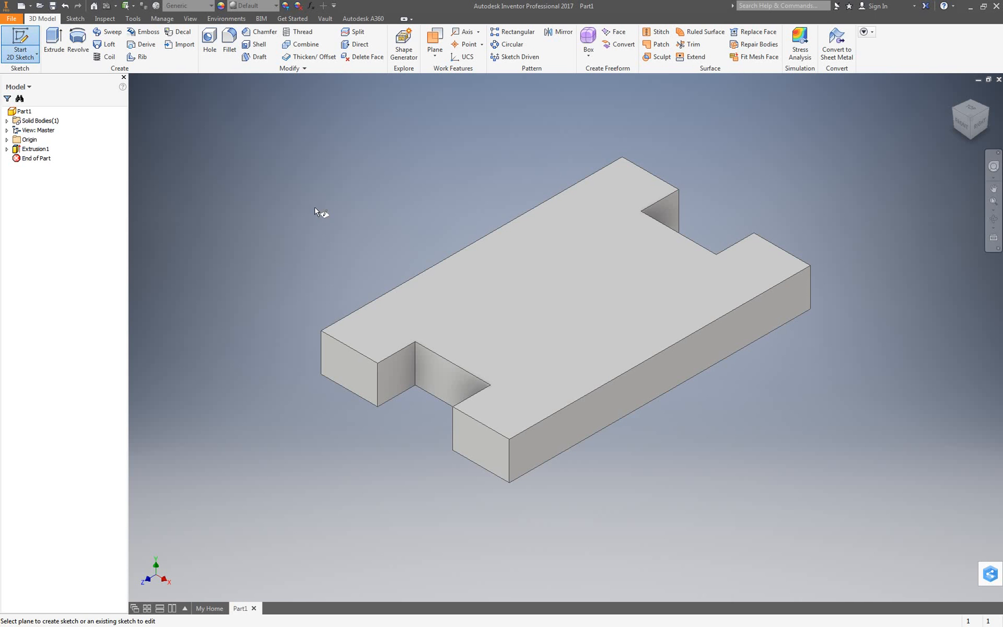
click(697, 358)
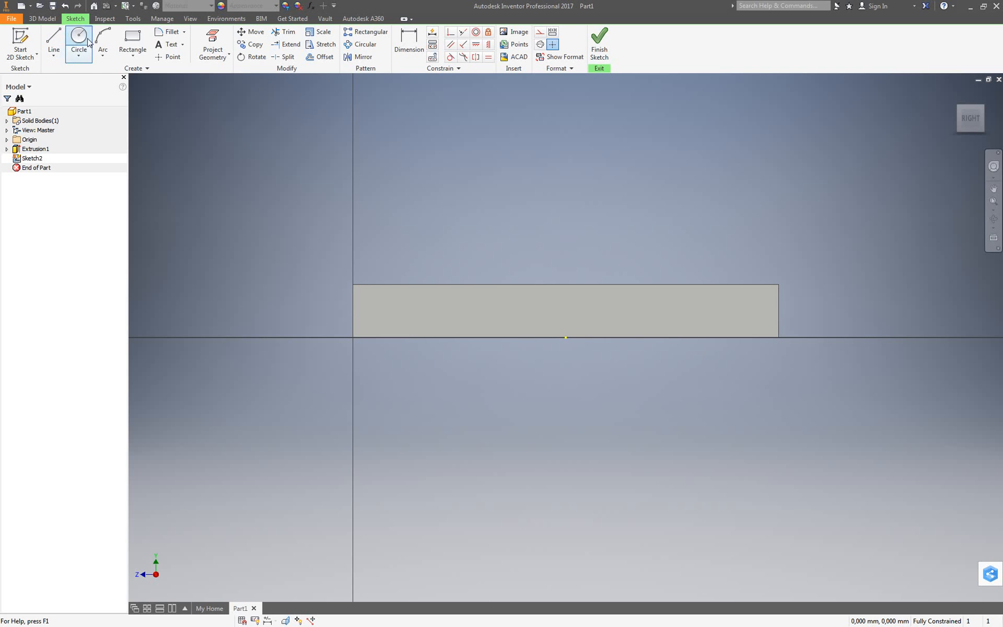
click(139, 37)
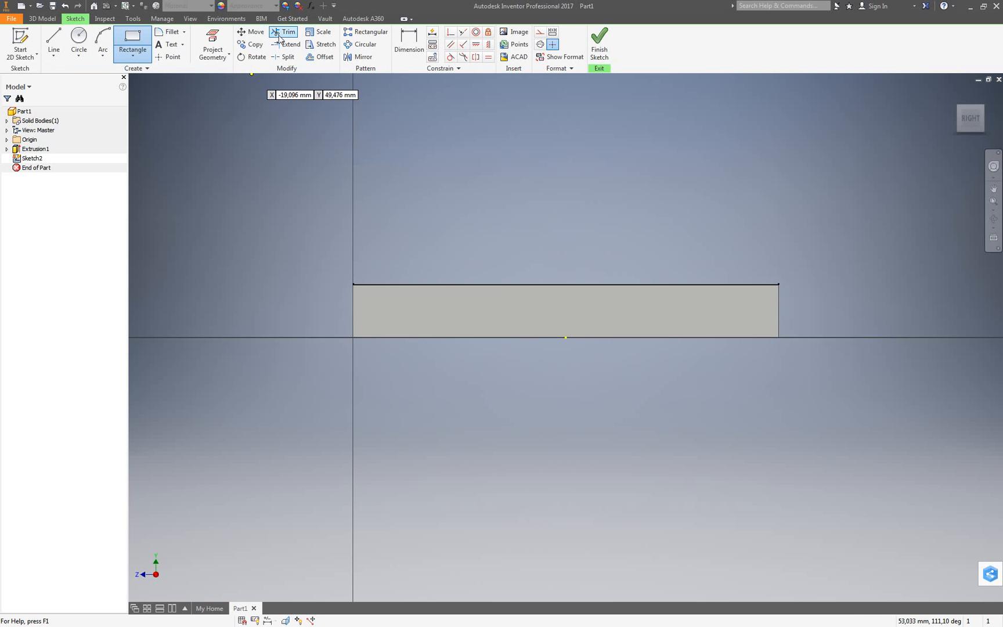
click(213, 43)
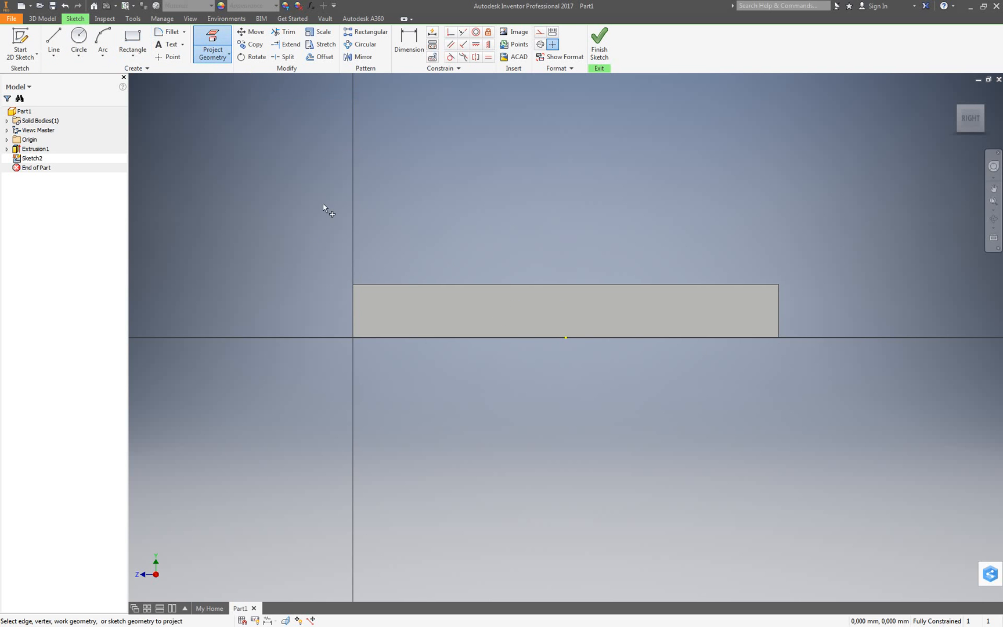
click(431, 306)
Draw a rectangle 40 mm wide and 30 mm high standing on the top edge of the projected face outline.
click(132, 38)
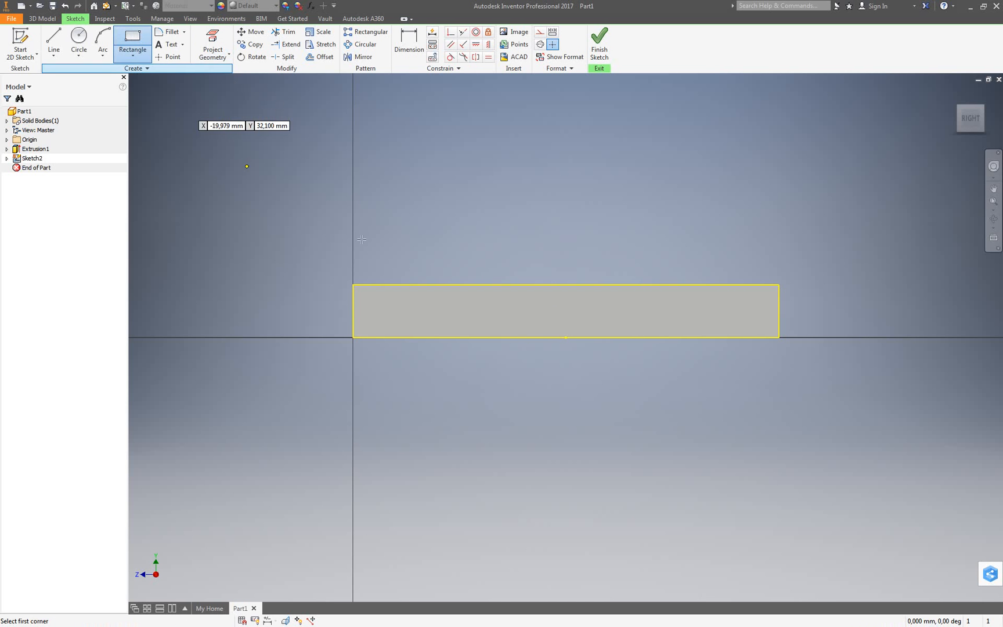
click(495, 284)
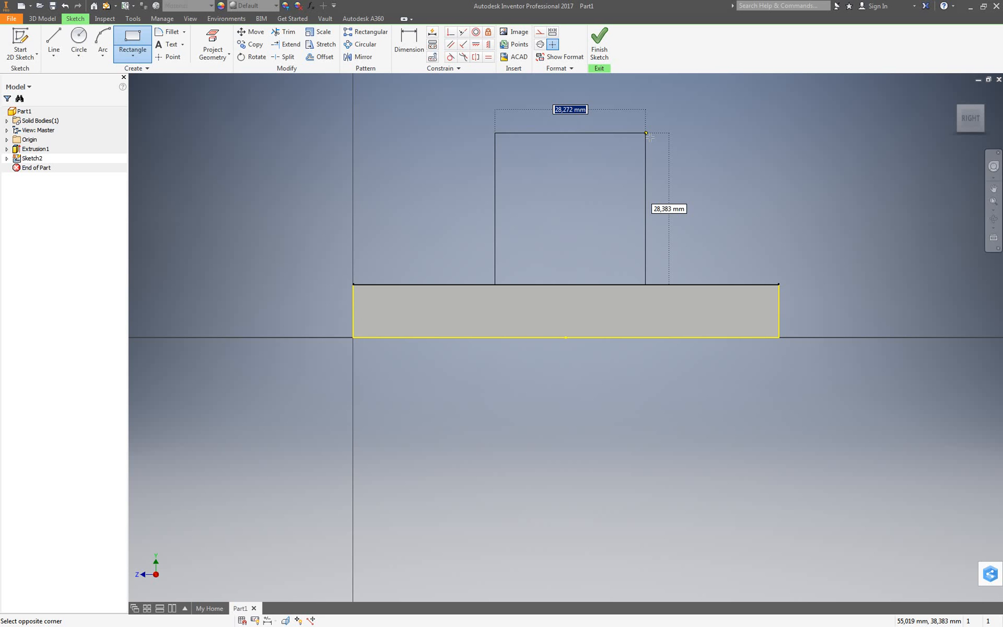
text(40)
key(Tab)
text(2)
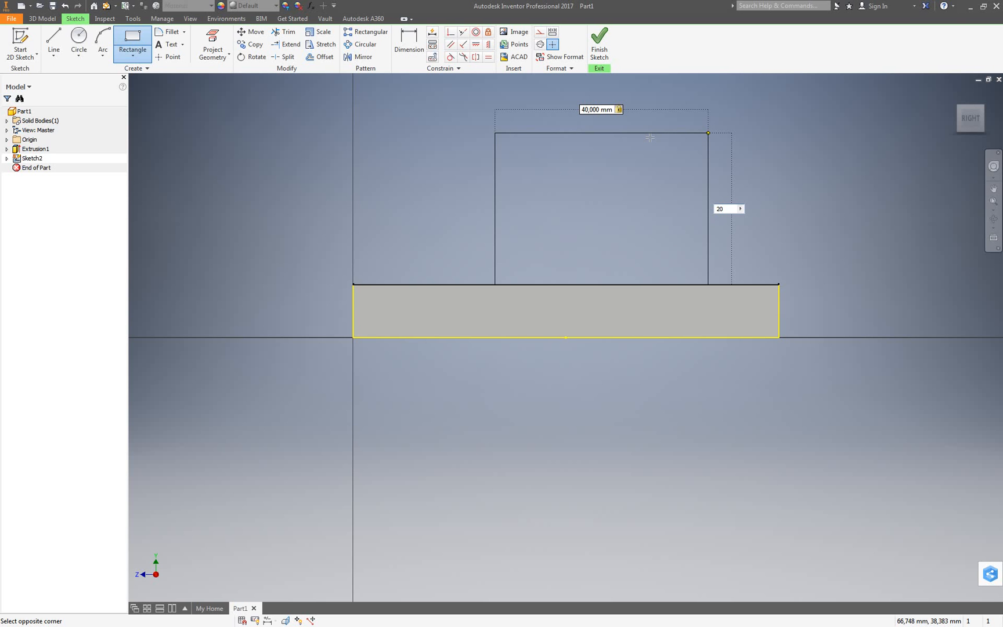
key(BackSpace)
key(BackSpace)
text(30)
key(Tab)
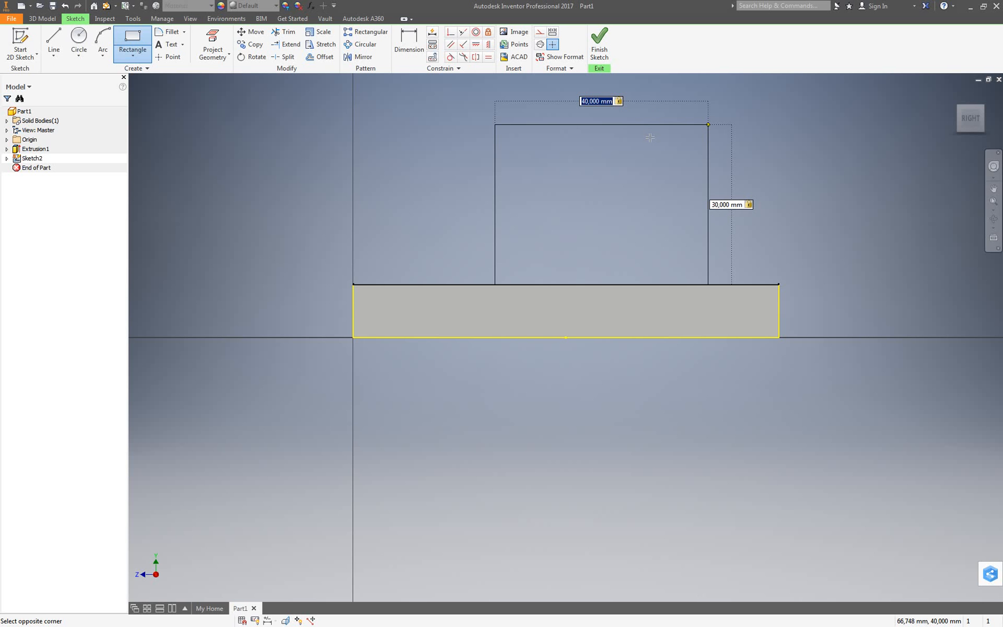
key(Return)
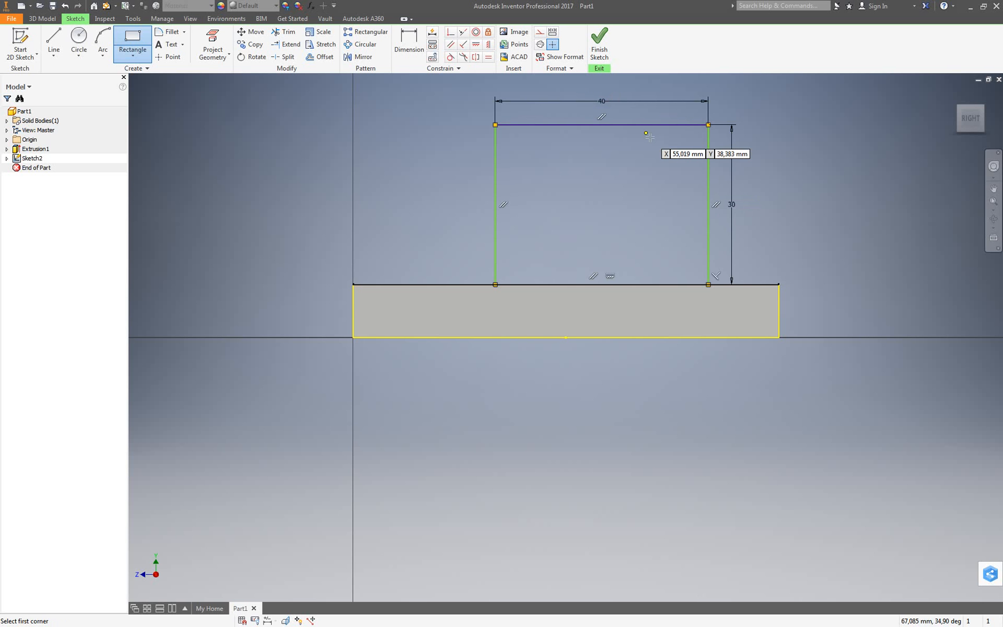
Centre the 40 x 30 mm rectangle by aligning its lower edge's midpoint vertically with the midpoint of the plate's bottom edge.
click(489, 46)
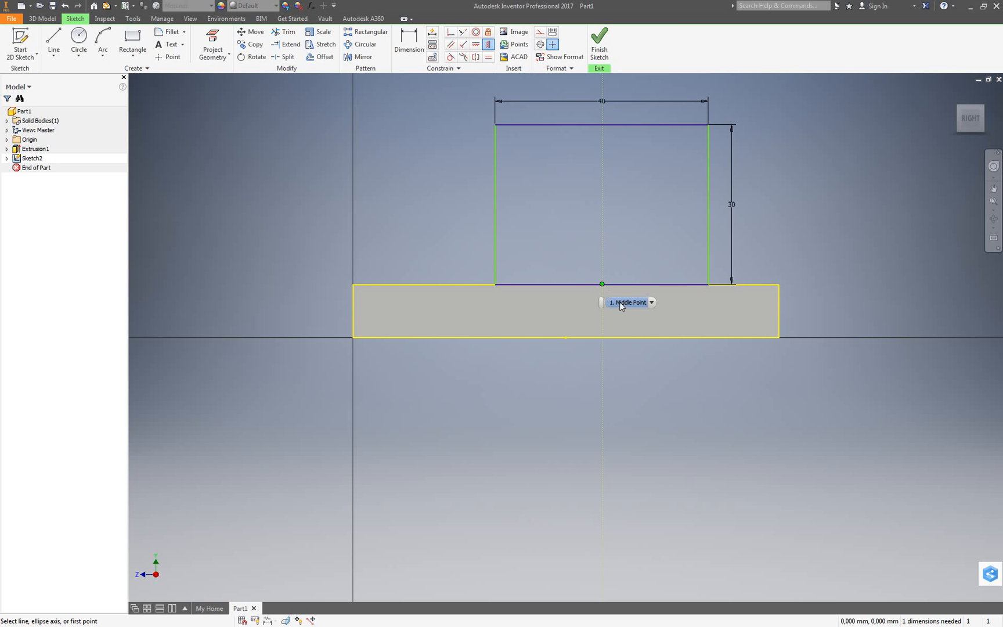
click(602, 285)
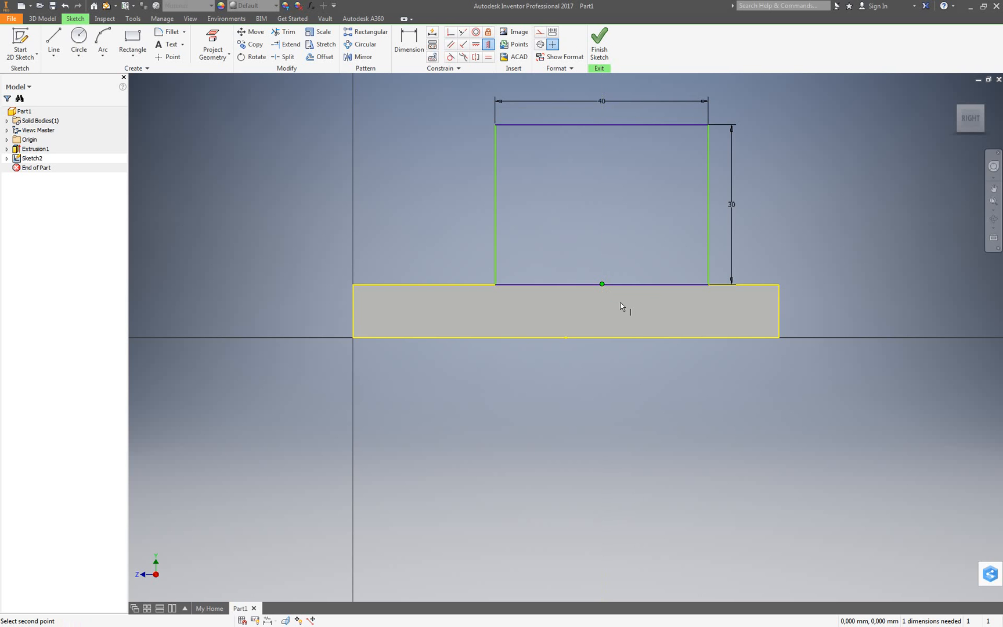
click(567, 338)
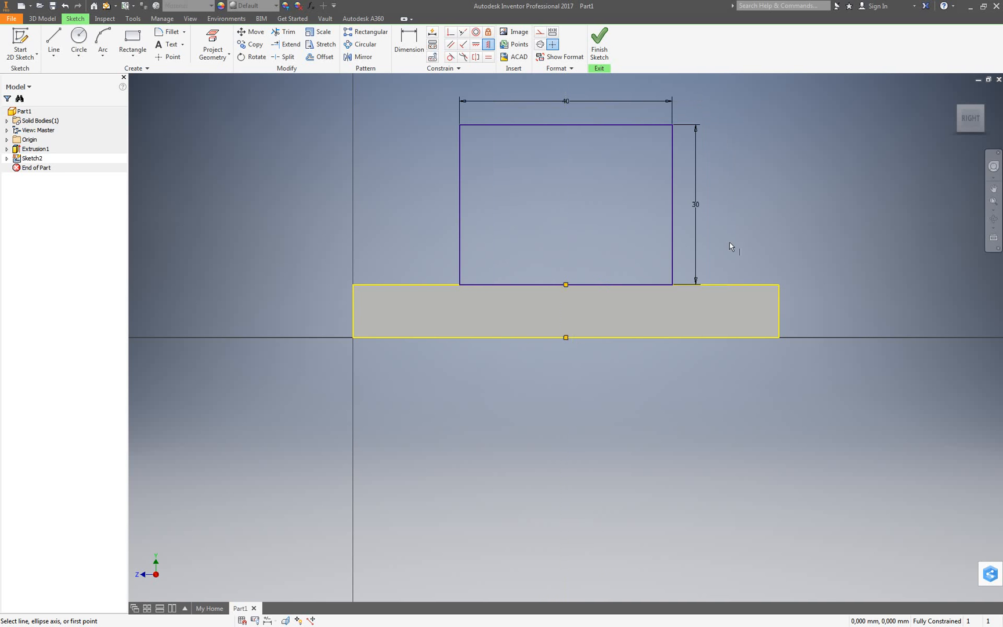
right_click(764, 178)
click(800, 177)
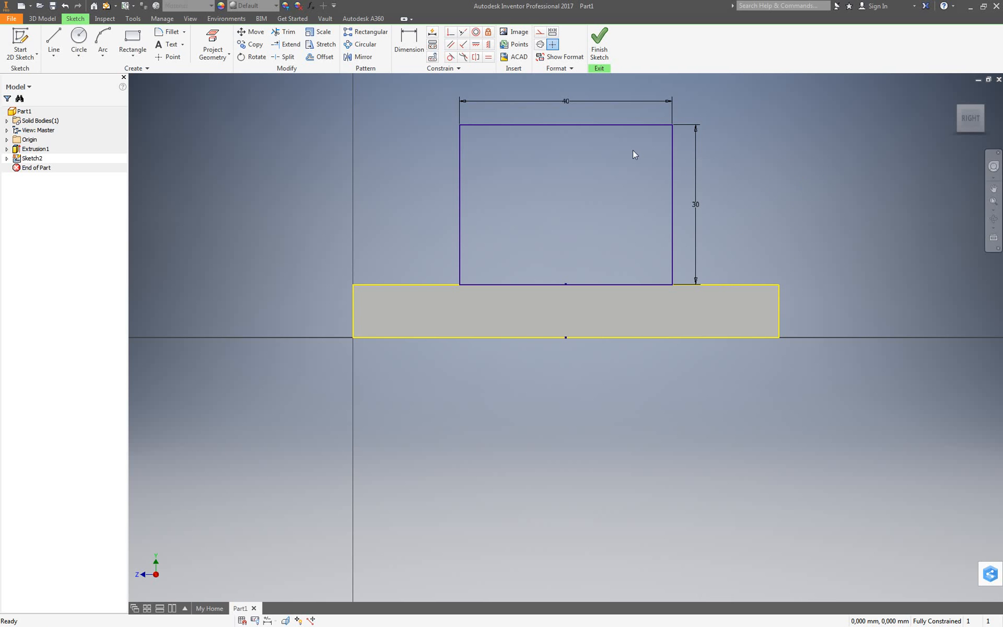
Draw two inward-sloping lines from the rectangle's lower corners to its top edge, ending about 8 mm from the left side and 9.5 mm from the right.
click(58, 42)
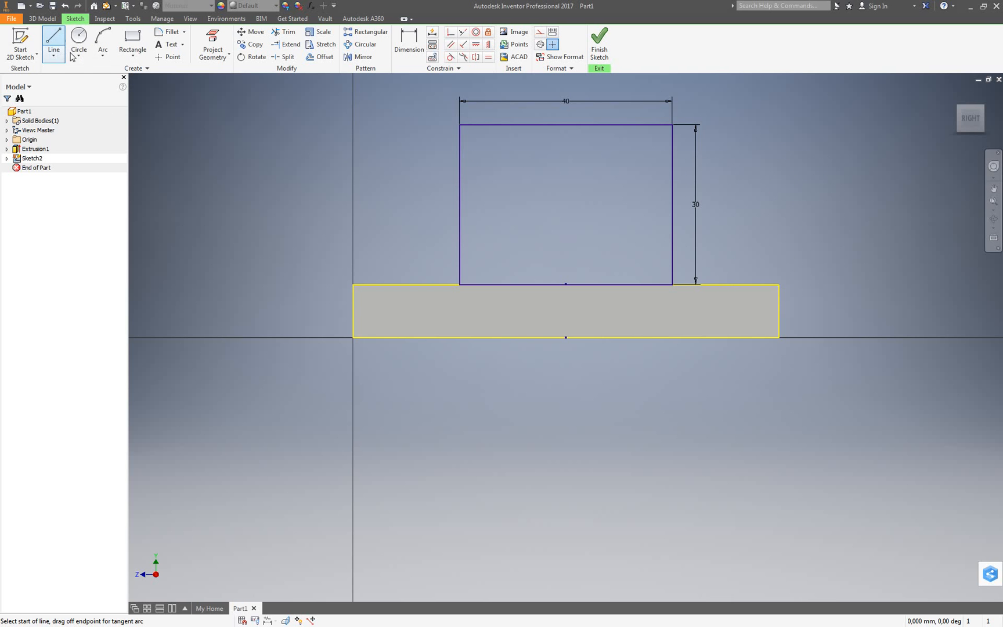
click(460, 284)
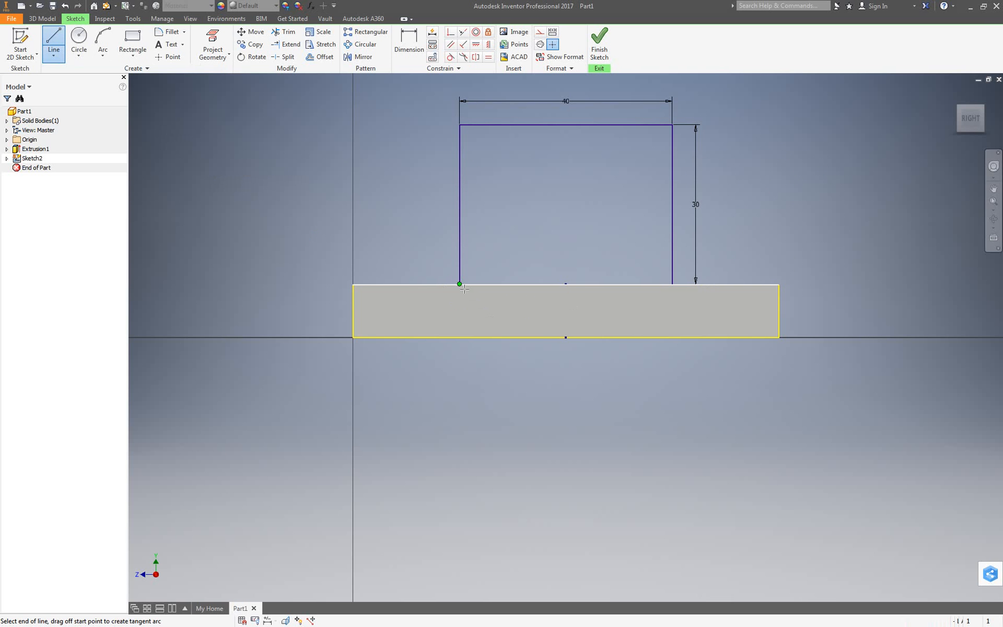
double_click(501, 124)
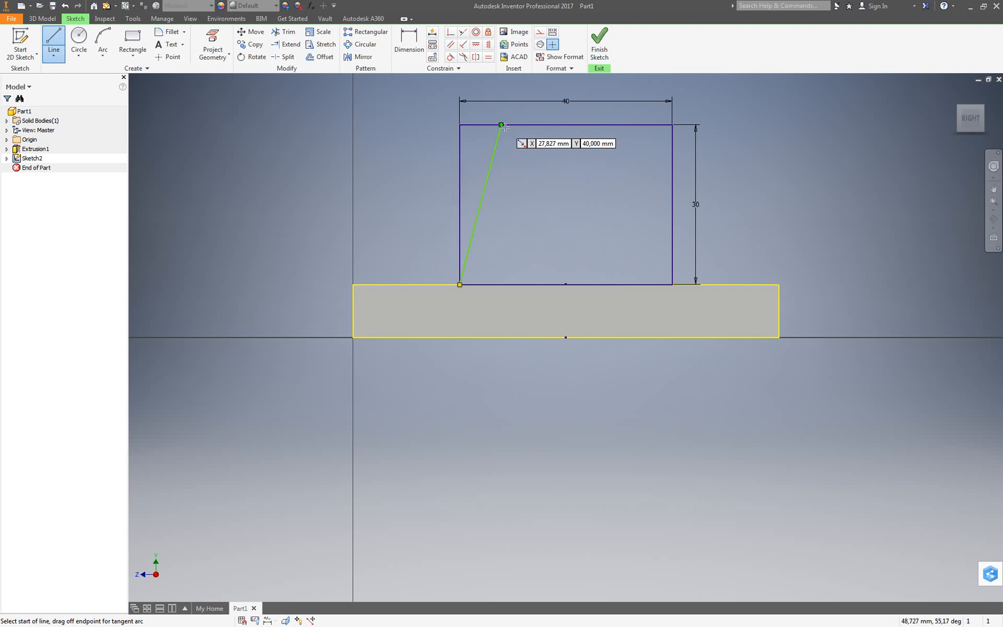
click(673, 285)
click(623, 125)
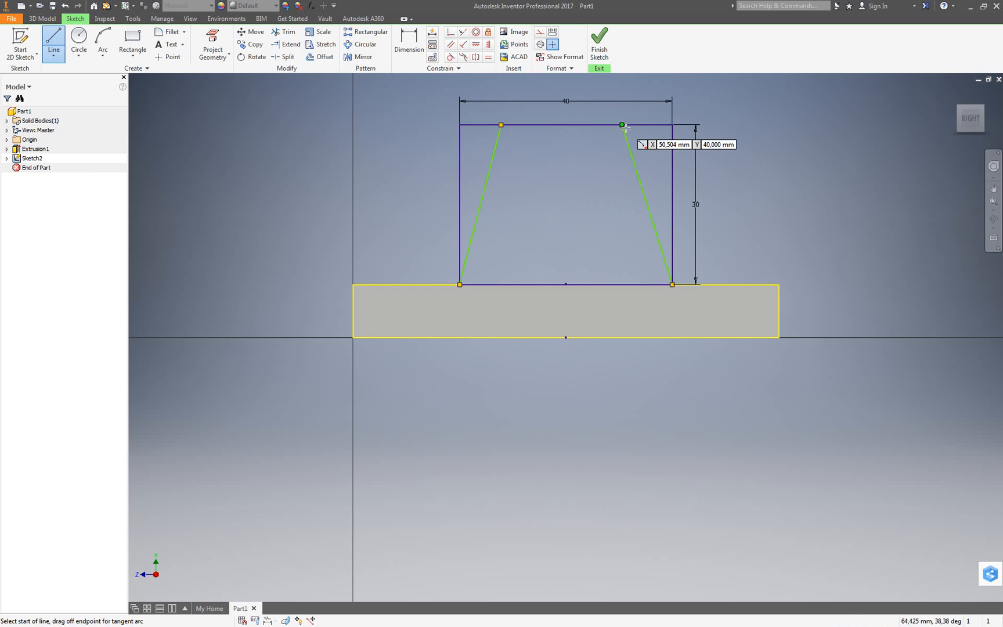
right_click(740, 146)
click(767, 146)
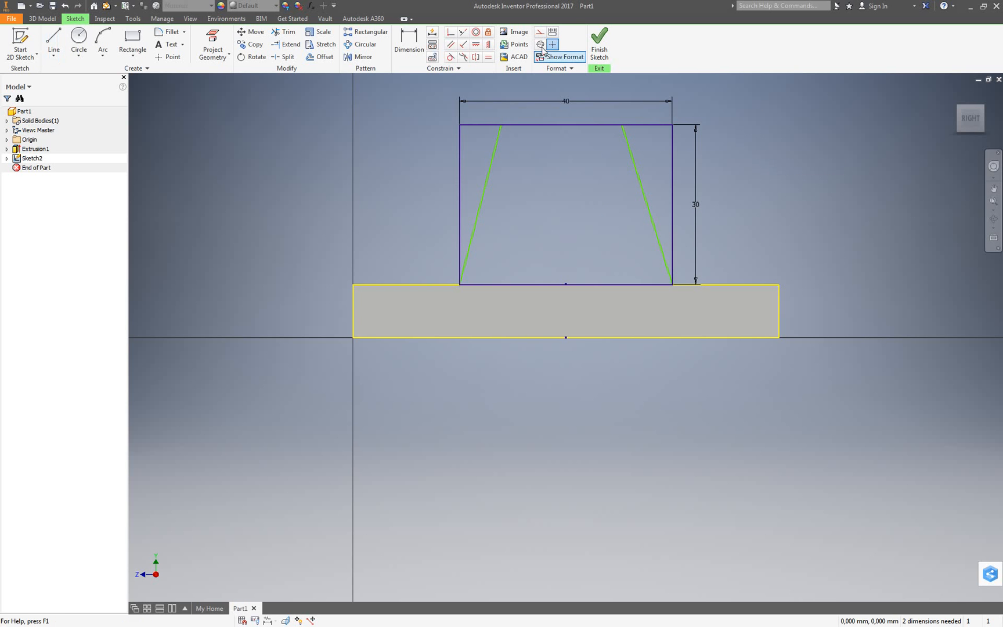
Dimension the left sloping line's upper end 10 mm from the rectangle's left edge.
click(409, 44)
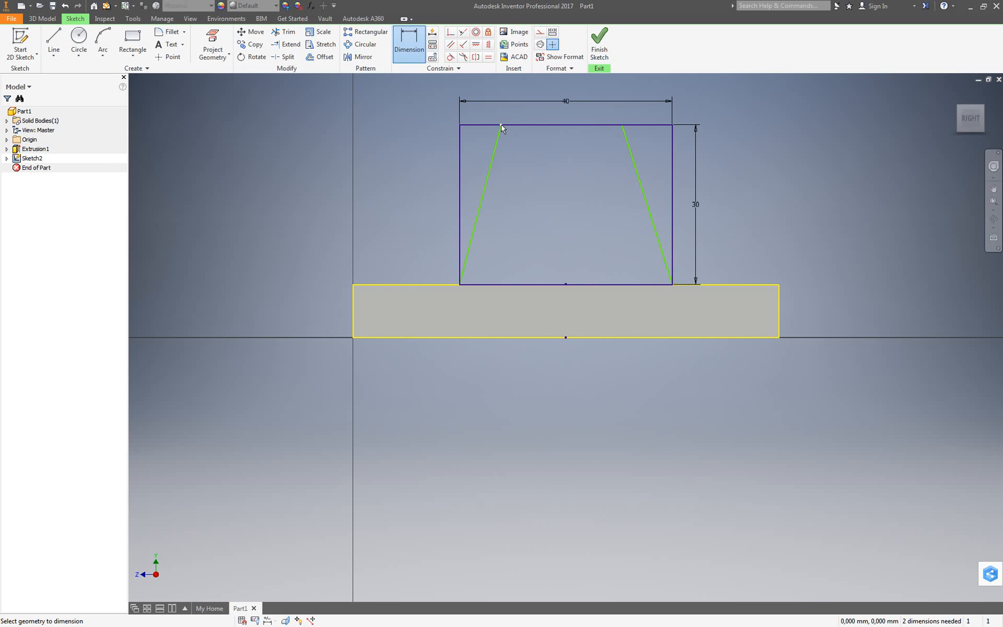
click(500, 126)
click(460, 135)
click(482, 110)
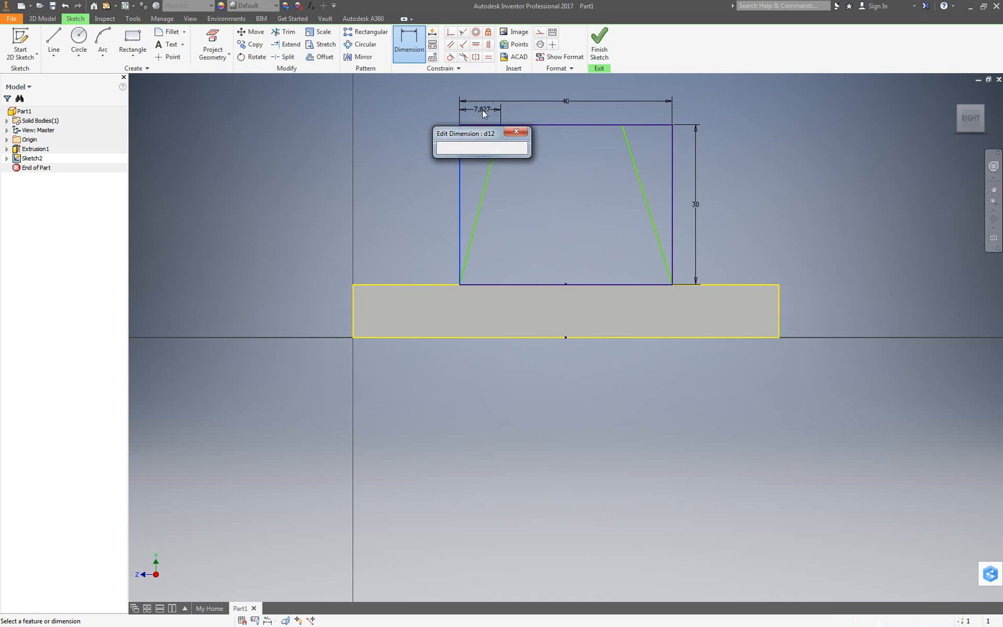
text(10)
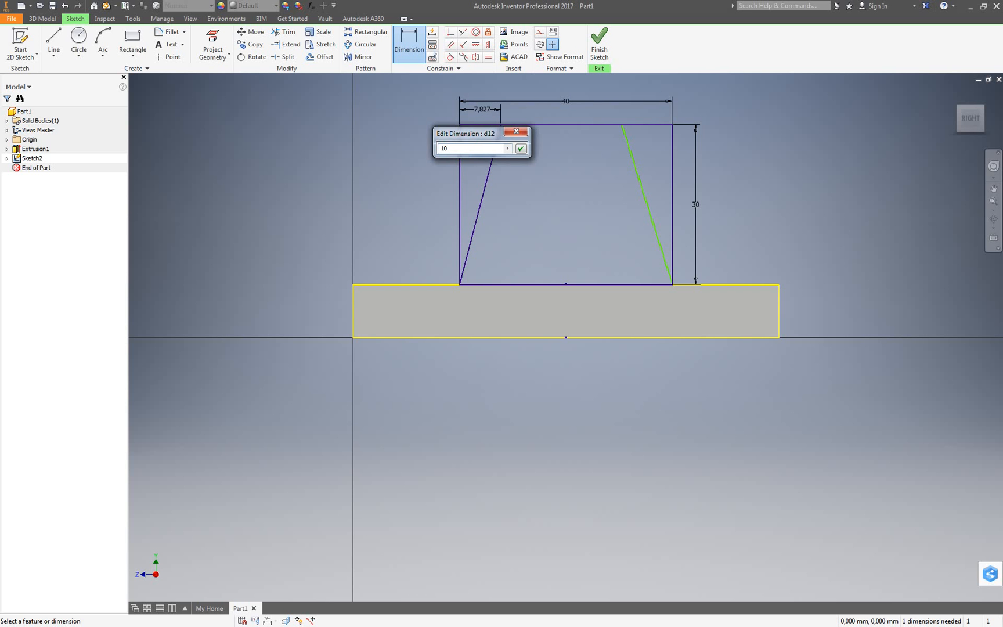
key(Return)
Dimension the right sloping line's upper end 10 mm from the rectangle's right edge and finish the sketch.
click(672, 136)
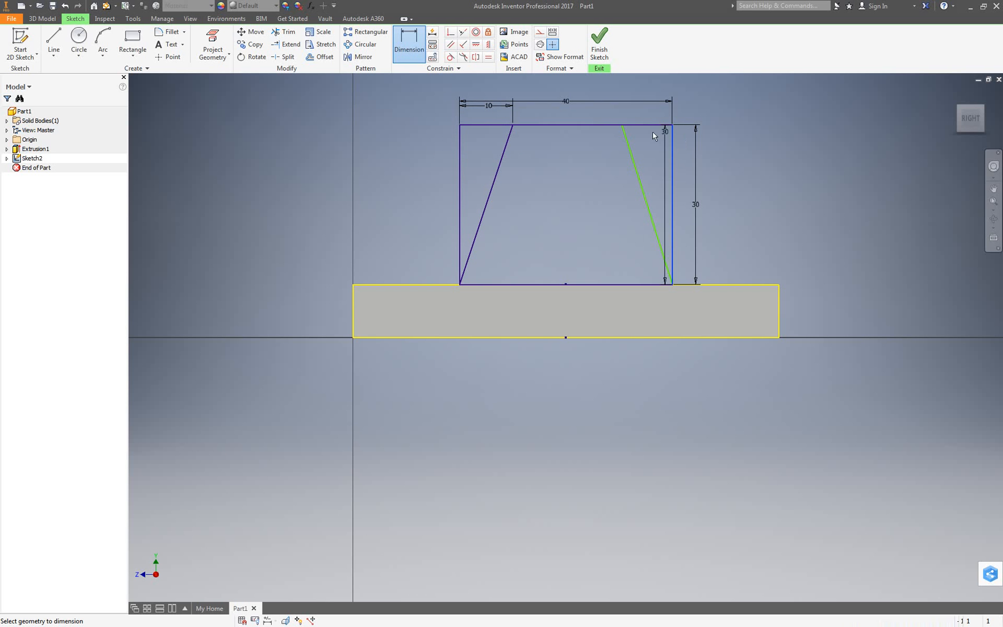
click(622, 125)
click(648, 114)
click(648, 114)
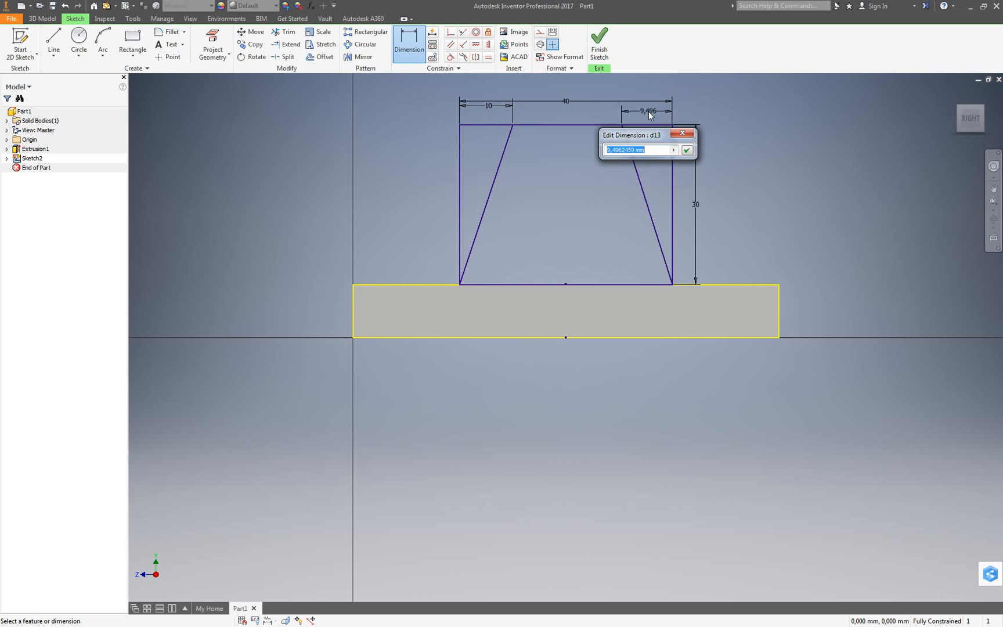
text(10)
key(Return)
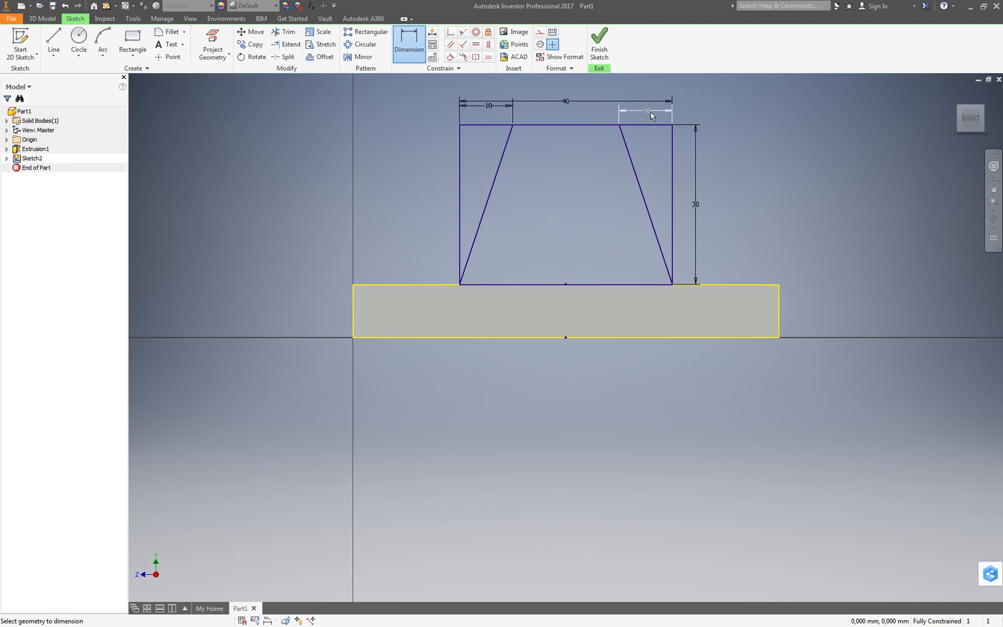
click(600, 53)
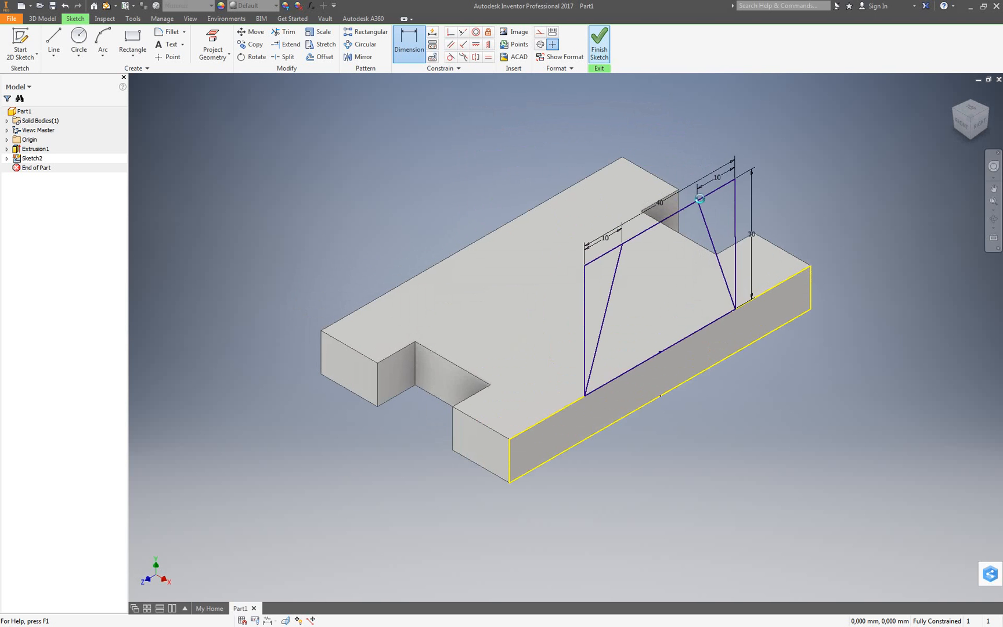
Extrude the trapezoid between the sloping lines across the plate, using the To extent up to the opposite long side face.
click(54, 42)
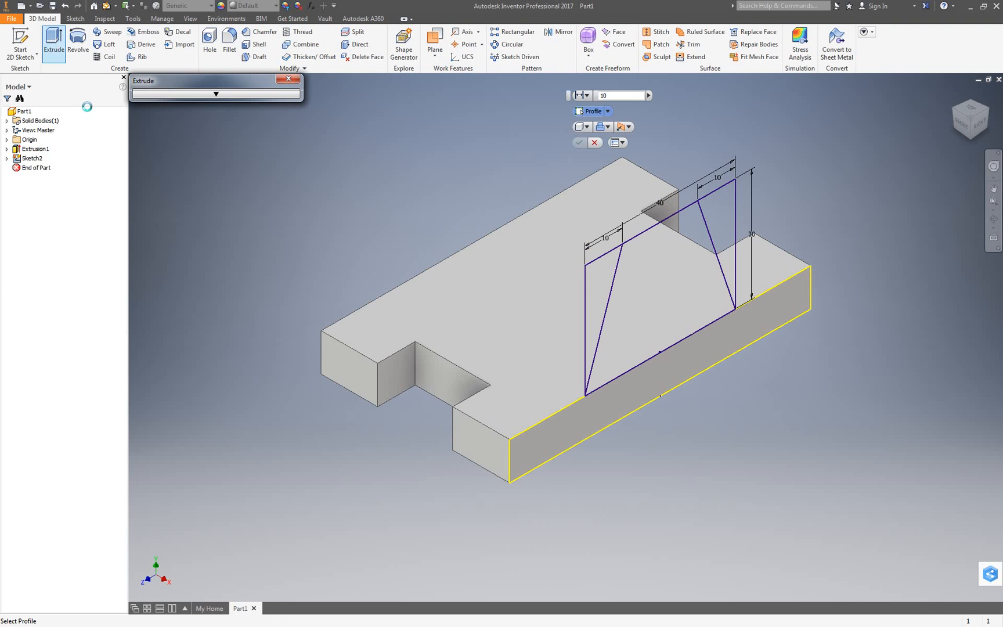
click(667, 264)
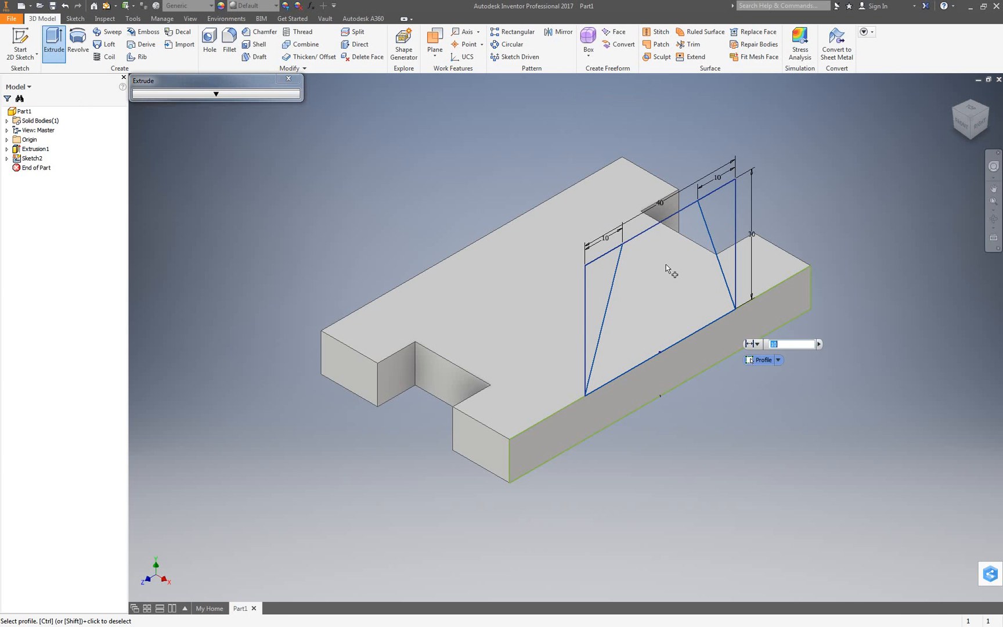
click(275, 95)
click(252, 158)
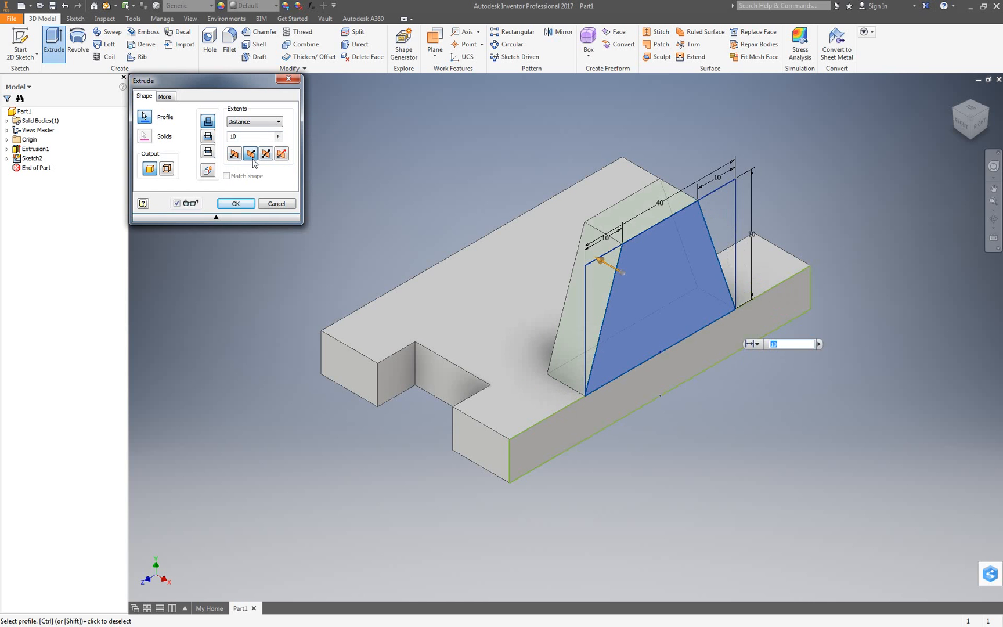
click(278, 121)
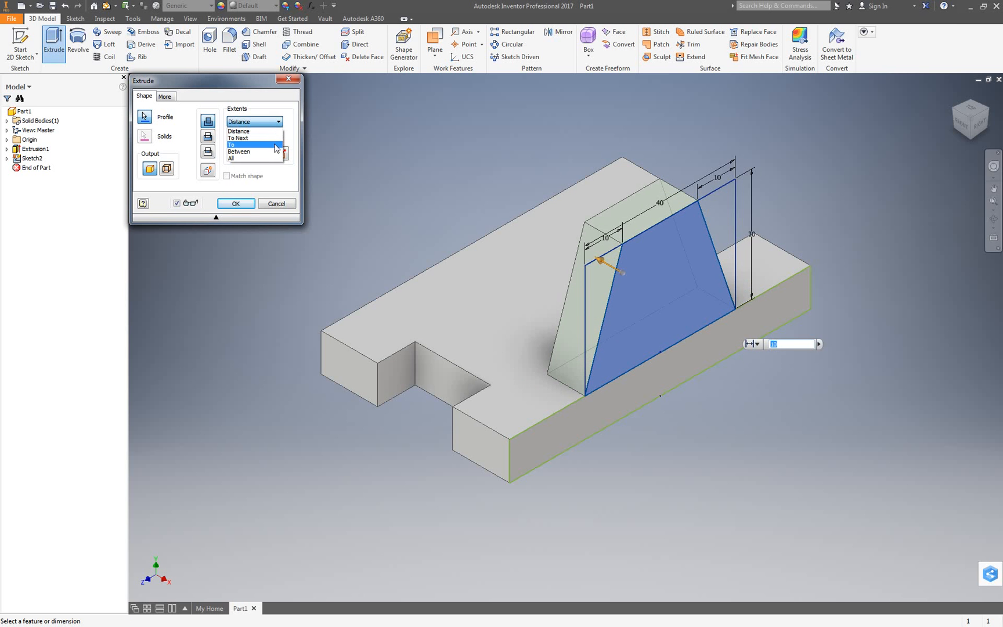
click(276, 144)
click(952, 119)
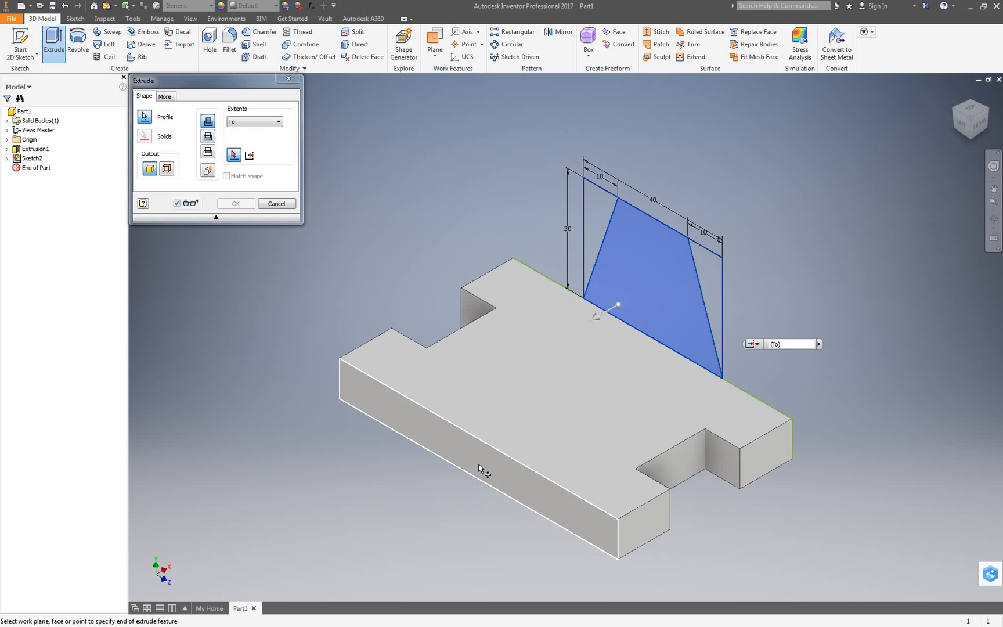
click(478, 463)
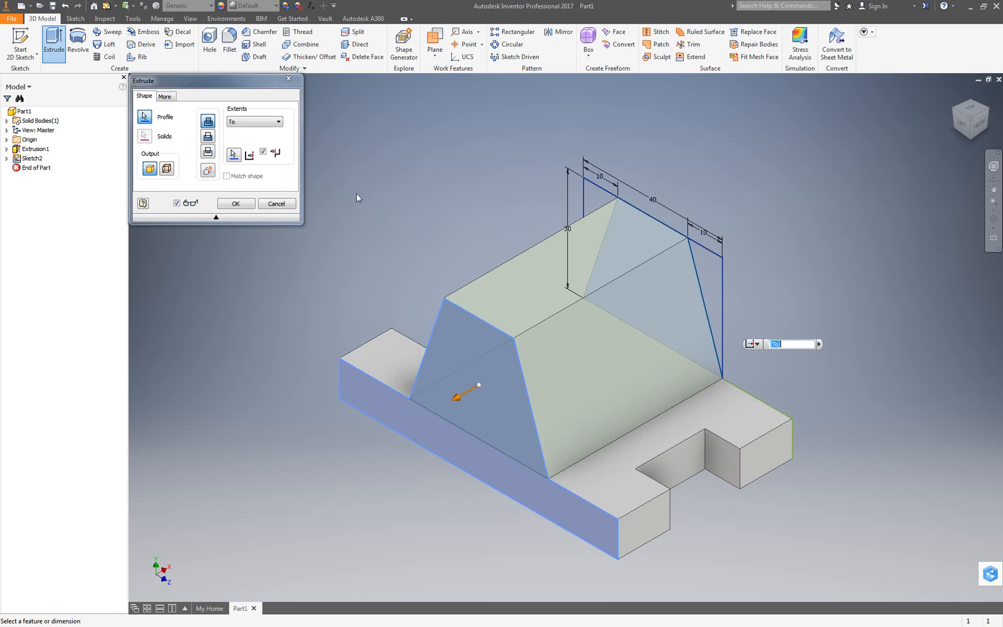
click(235, 203)
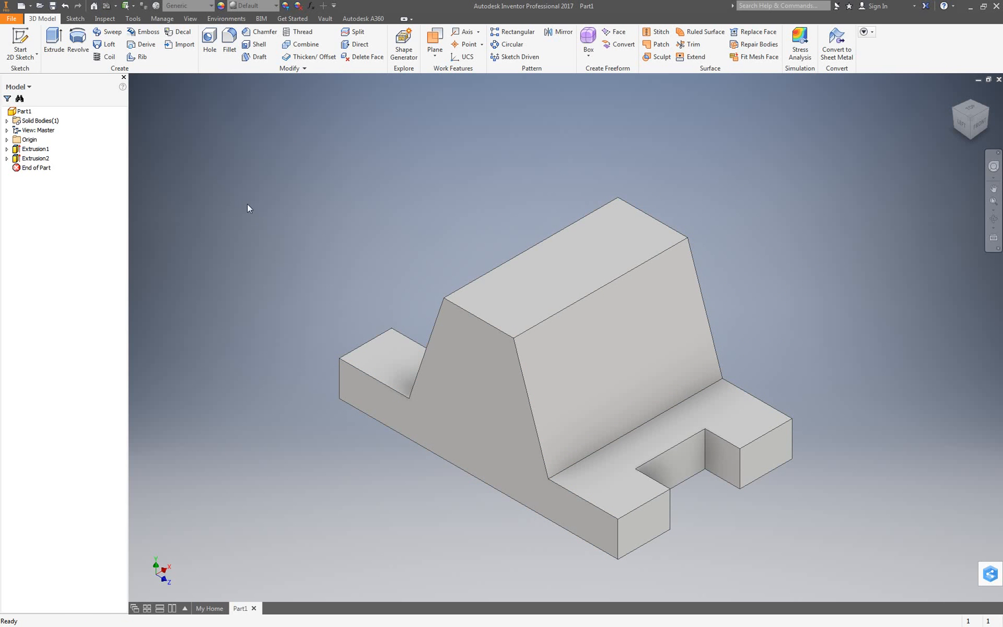
Start a new sketch on the top face of the trapezoidal block.
click(990, 114)
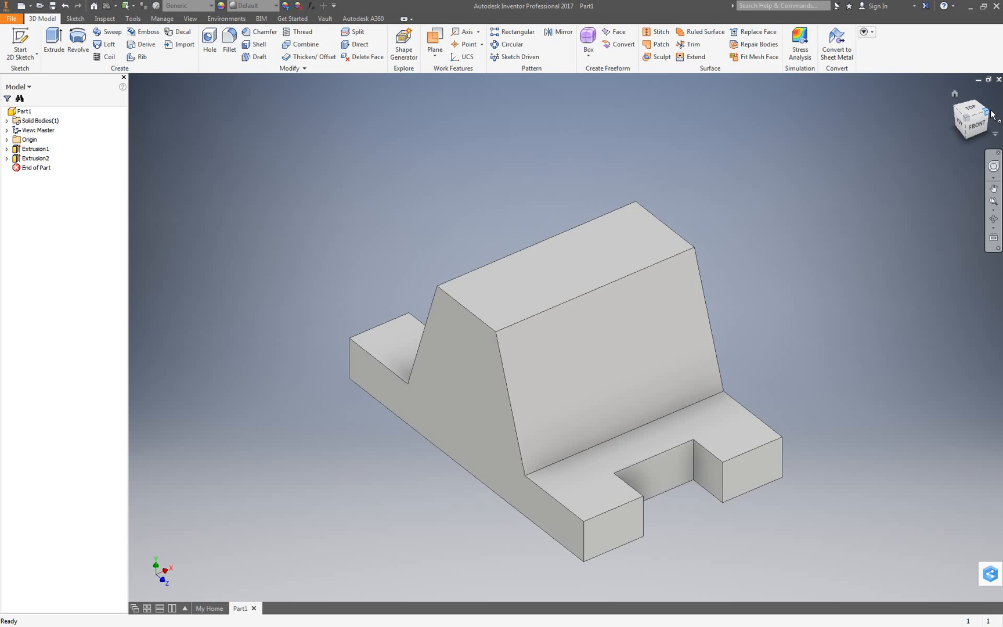
click(991, 115)
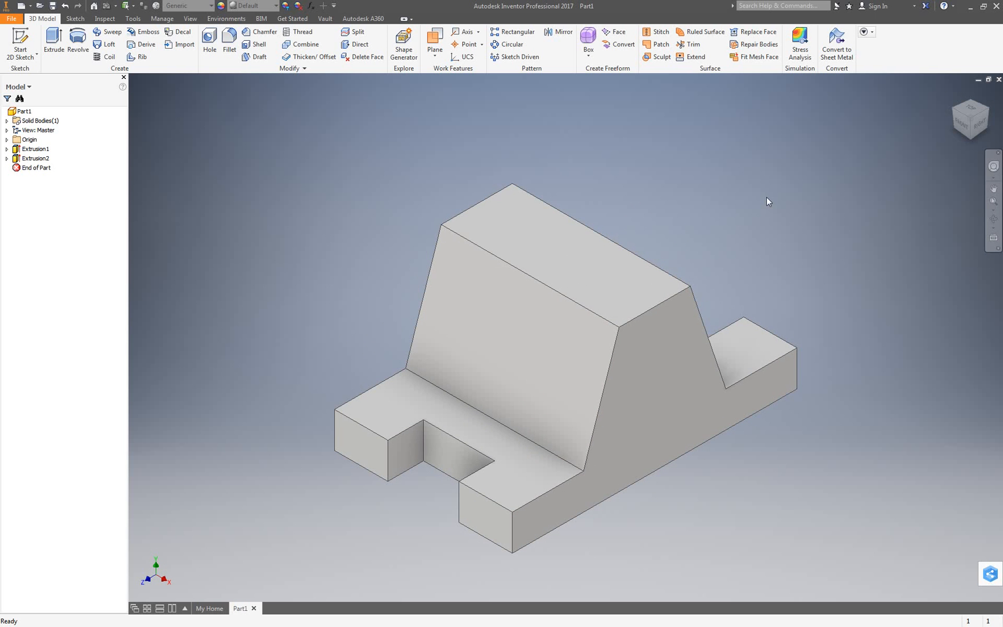
click(19, 44)
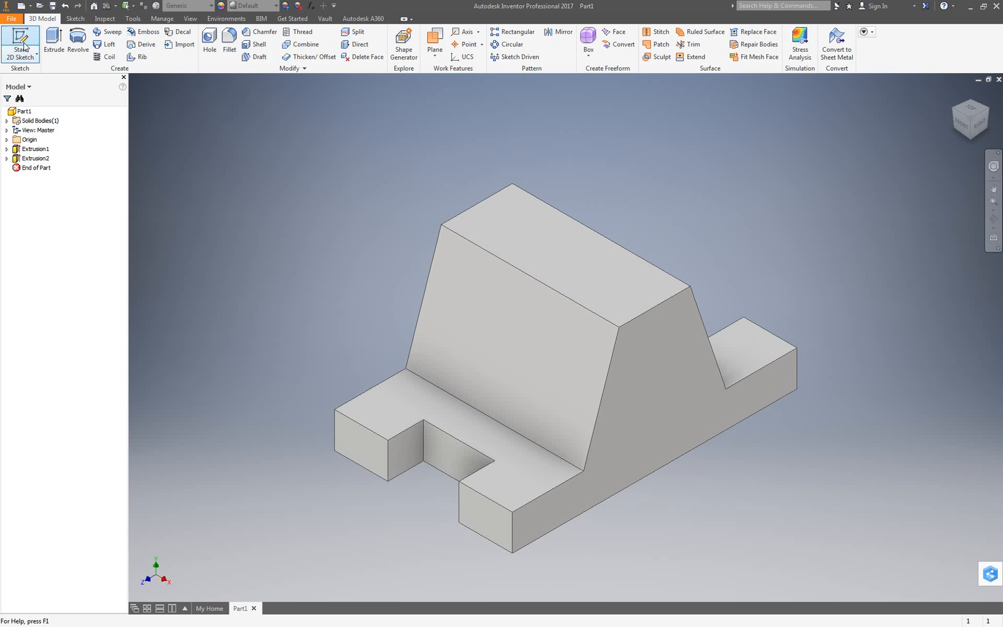
click(575, 263)
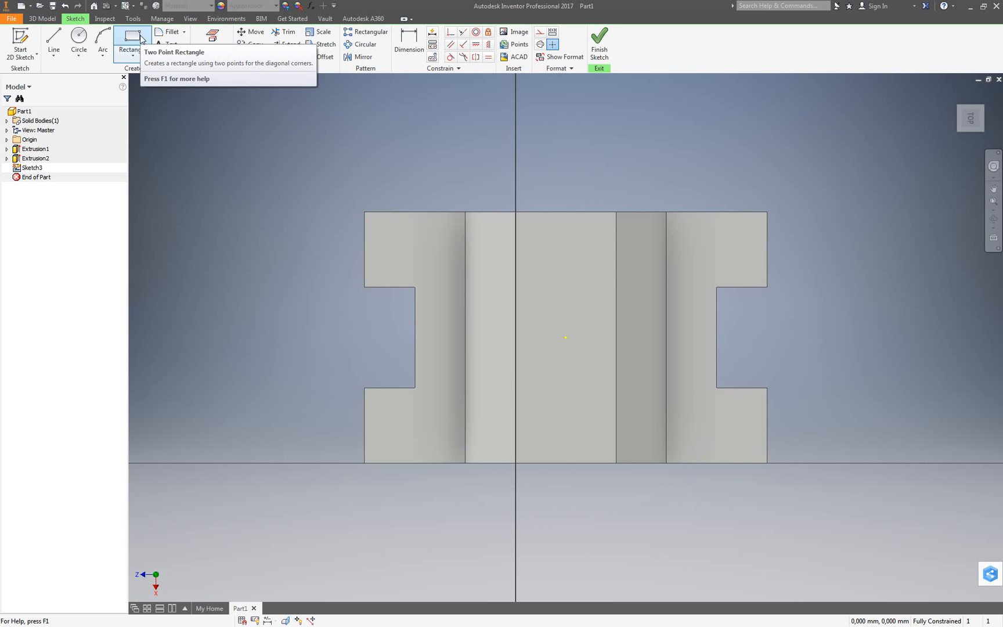
Project the block's top face and both sloping faces into the sketch.
click(140, 37)
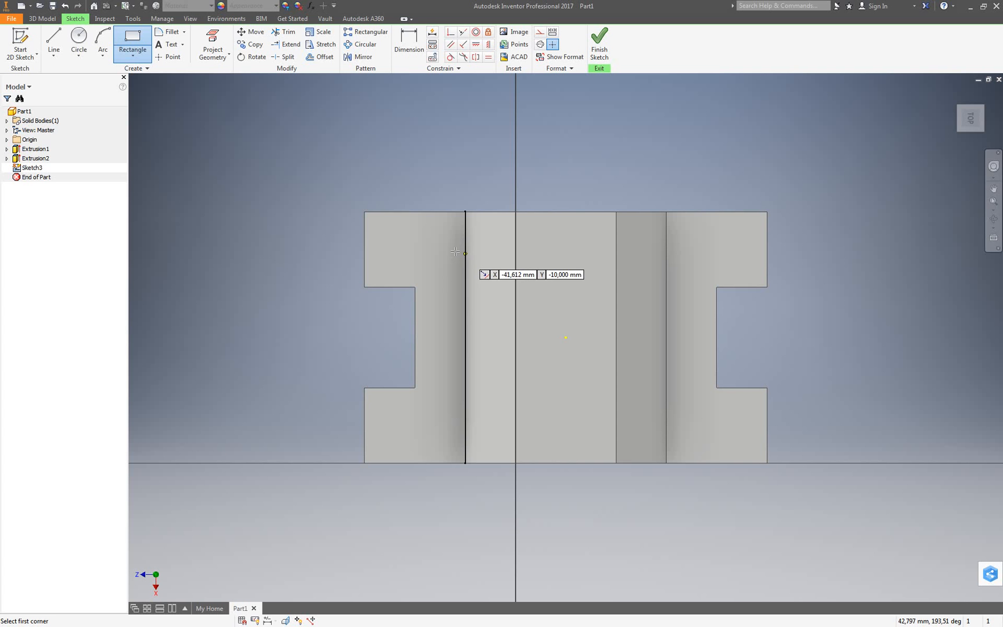
click(207, 43)
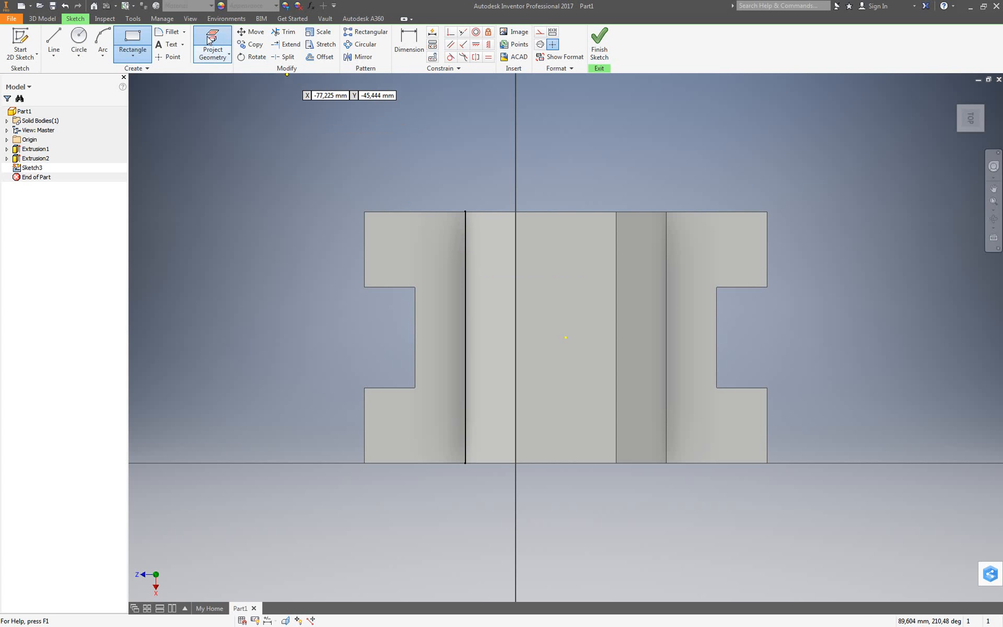
click(501, 246)
click(557, 255)
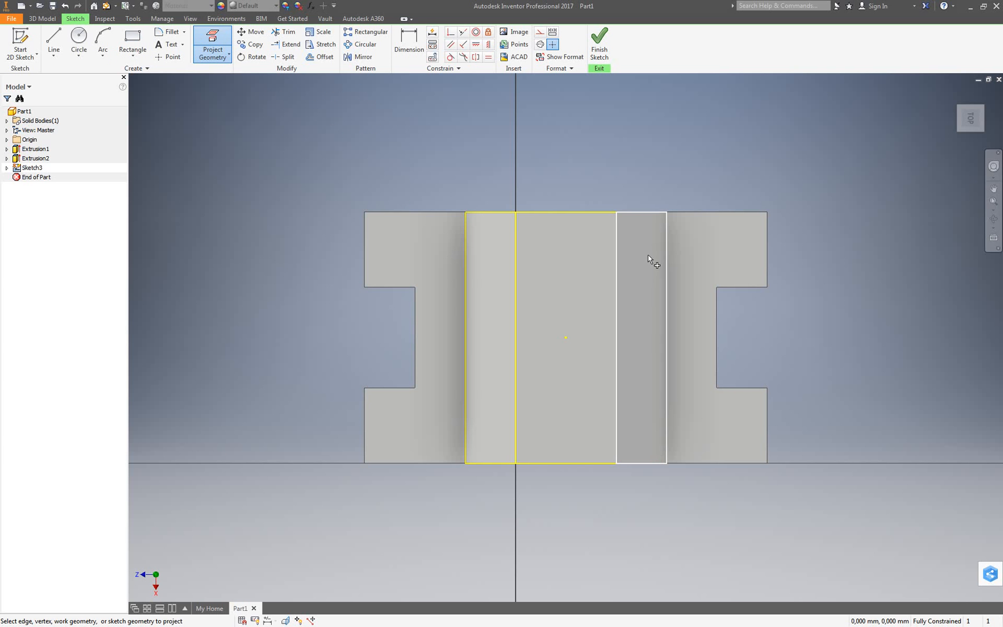
click(647, 255)
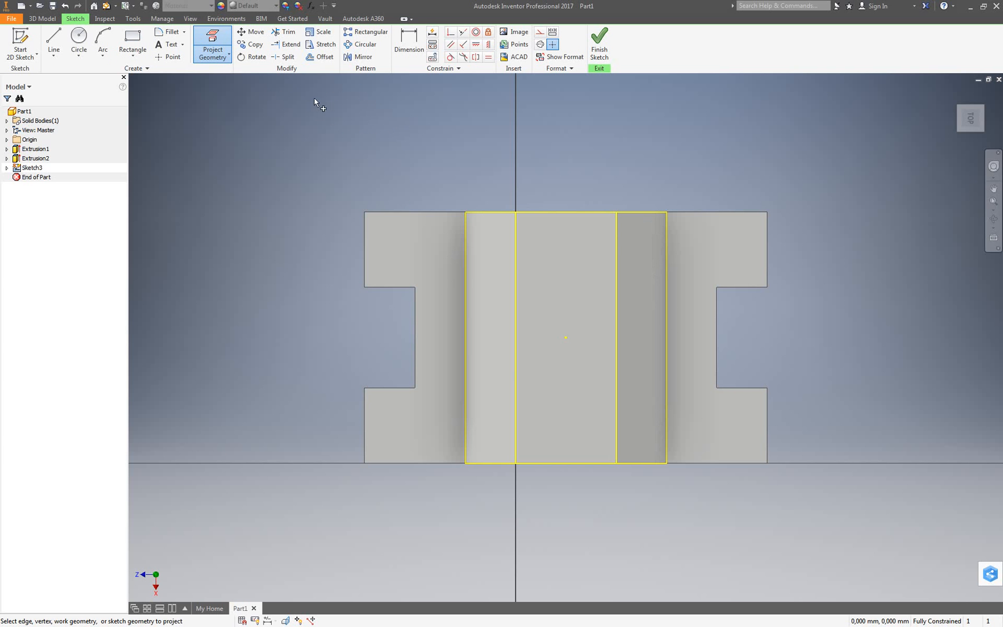
Draw a 40 x 30 mm rectangle spanning the outermost projected edges, starting about 10 mm below the upper projected edge.
click(133, 41)
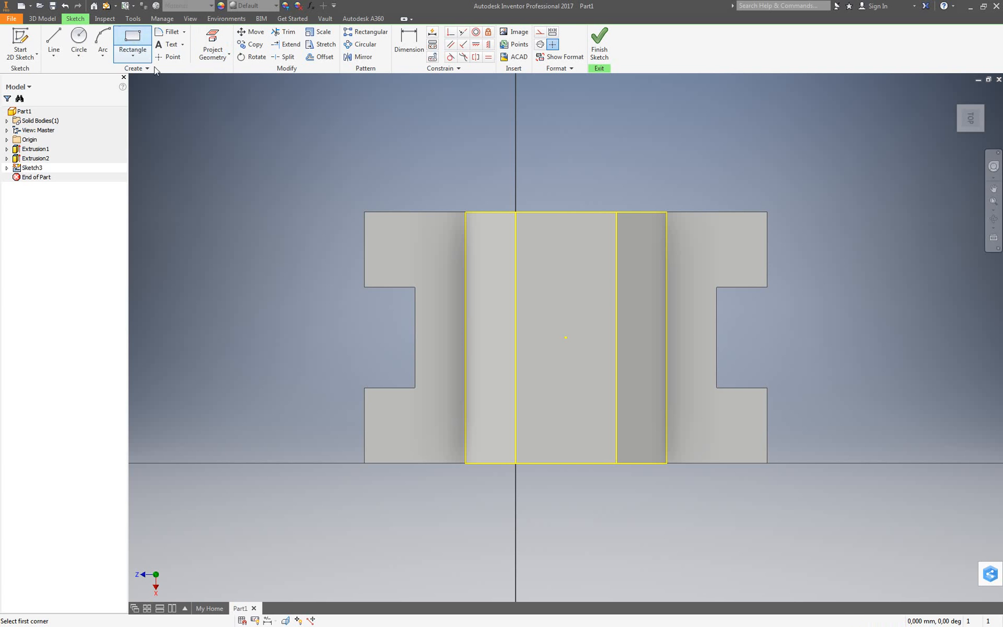
click(466, 264)
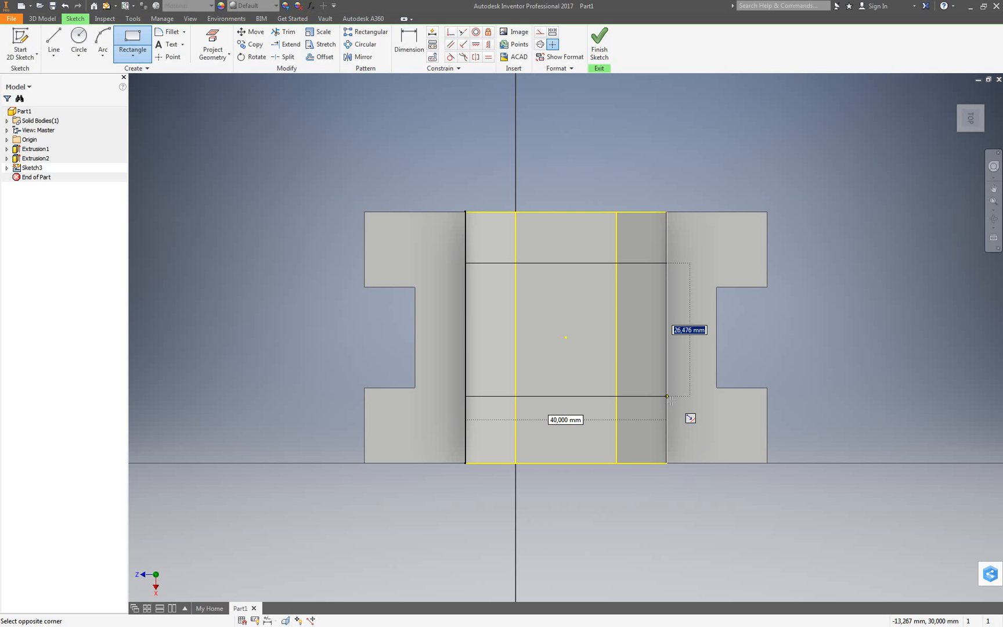
text(30)
key(Tab)
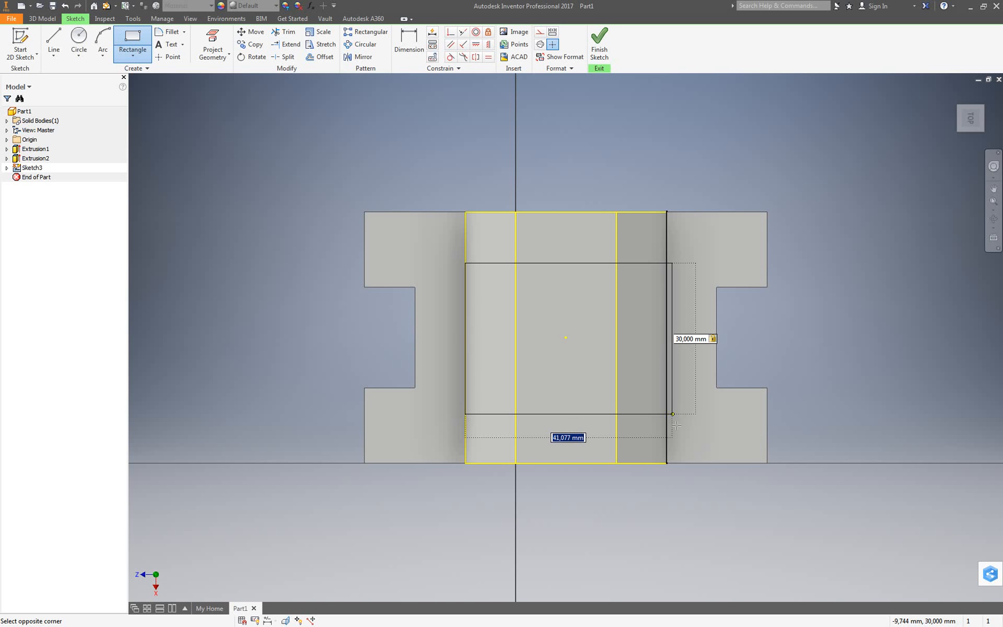
click(669, 417)
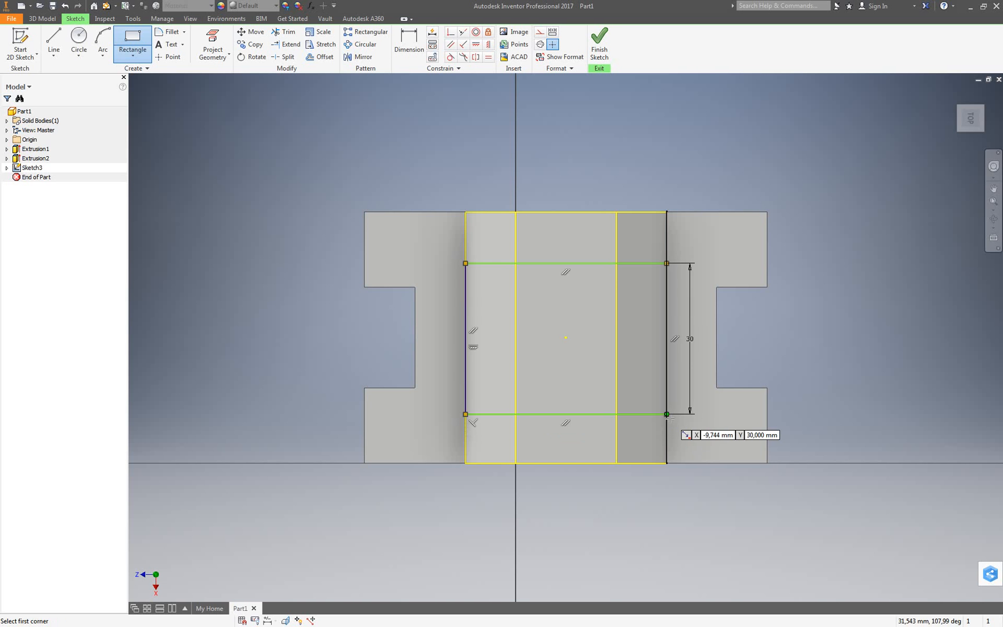
Dimension the rectangle's upper side 10 mm from the upper projected edge and finish the sketch.
key(d)
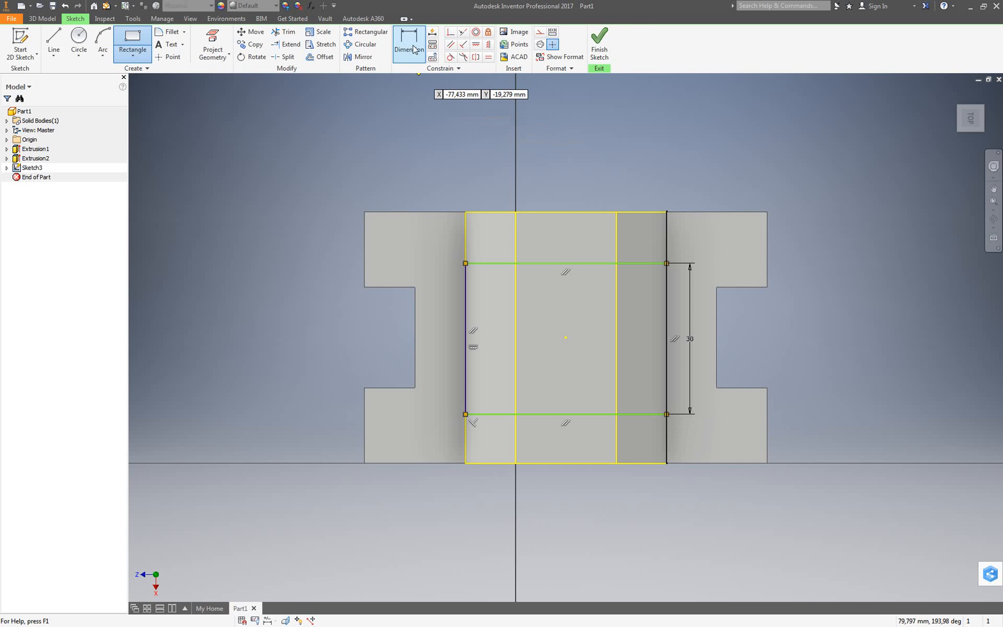
click(581, 264)
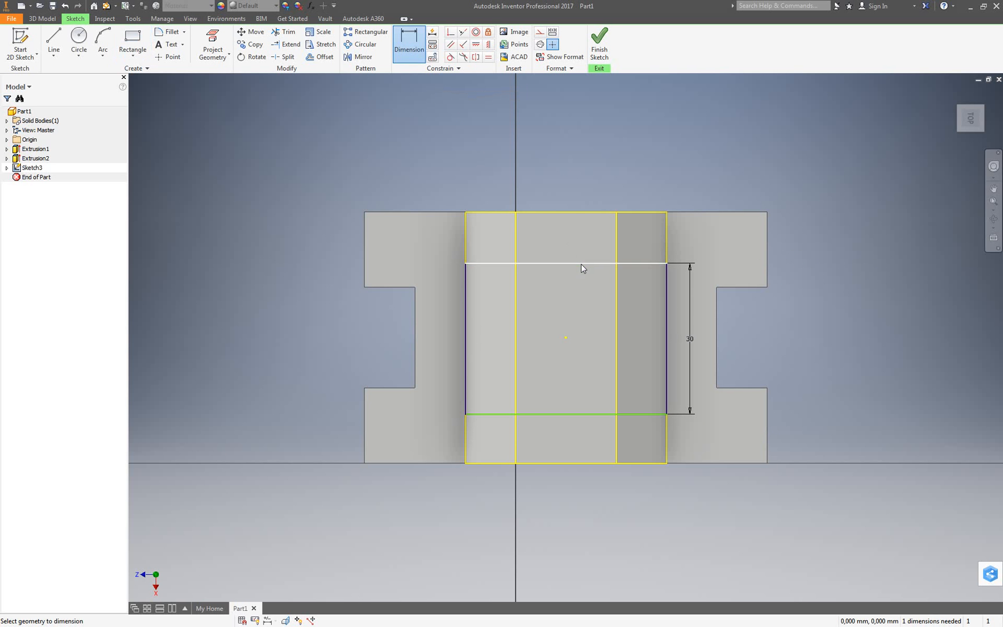
click(573, 212)
click(577, 231)
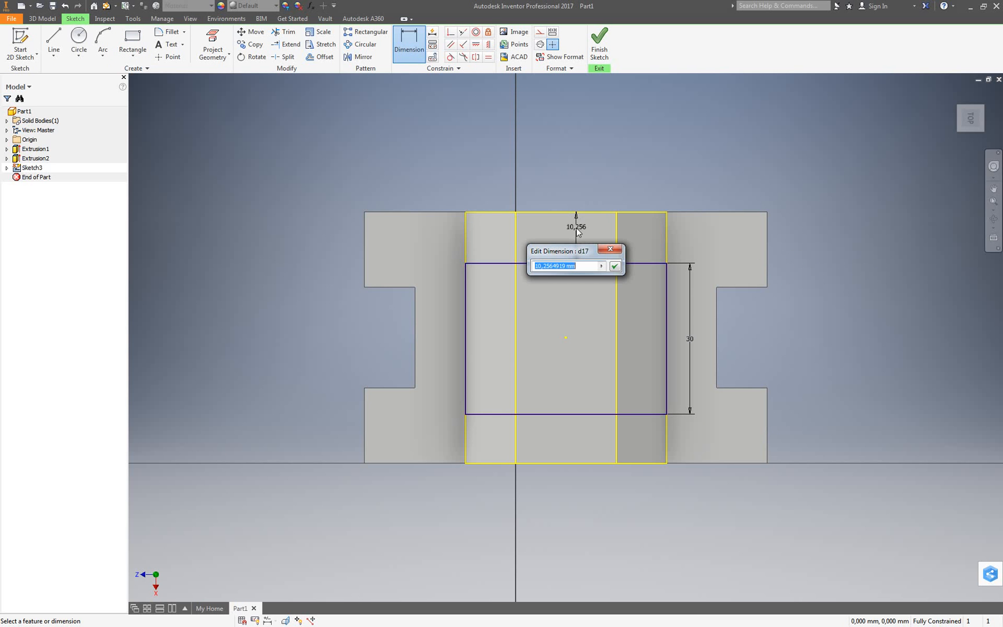
text(10)
key(Return)
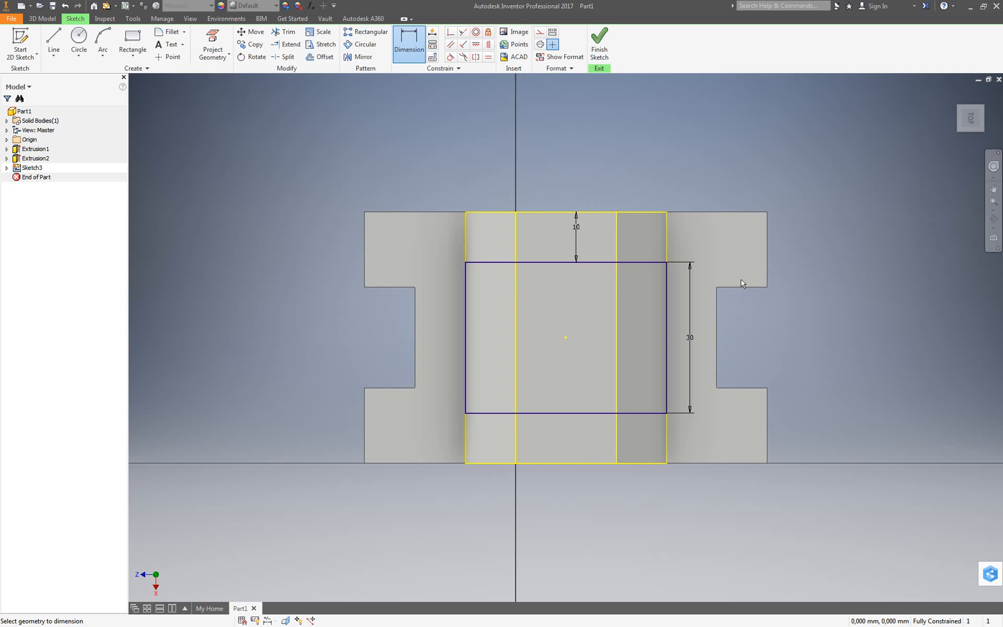
click(600, 49)
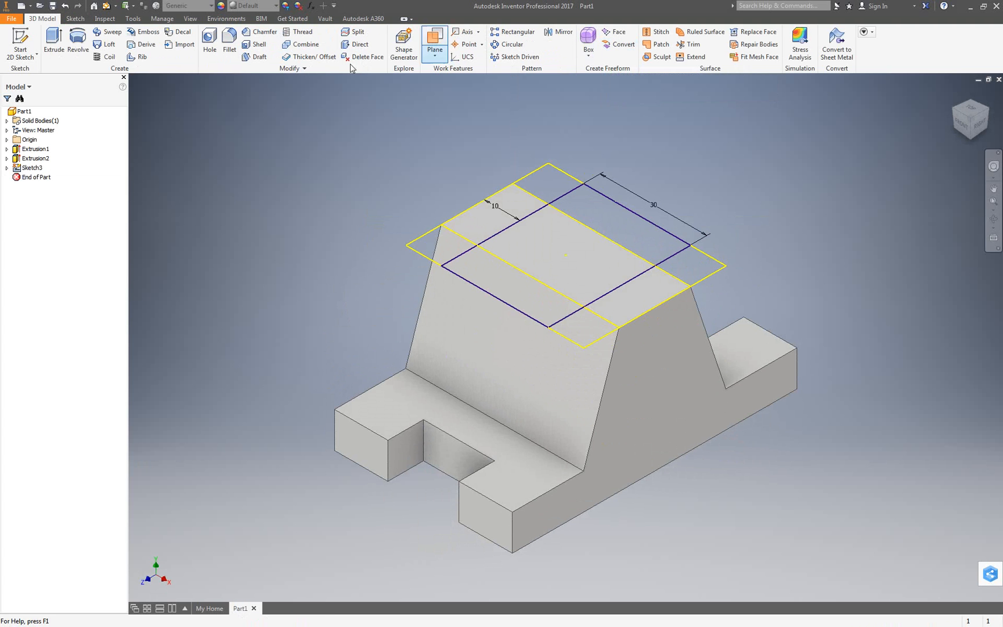
Extrude the rectangle as a cut 20 mm deep into the top of the trapezoidal block.
click(54, 42)
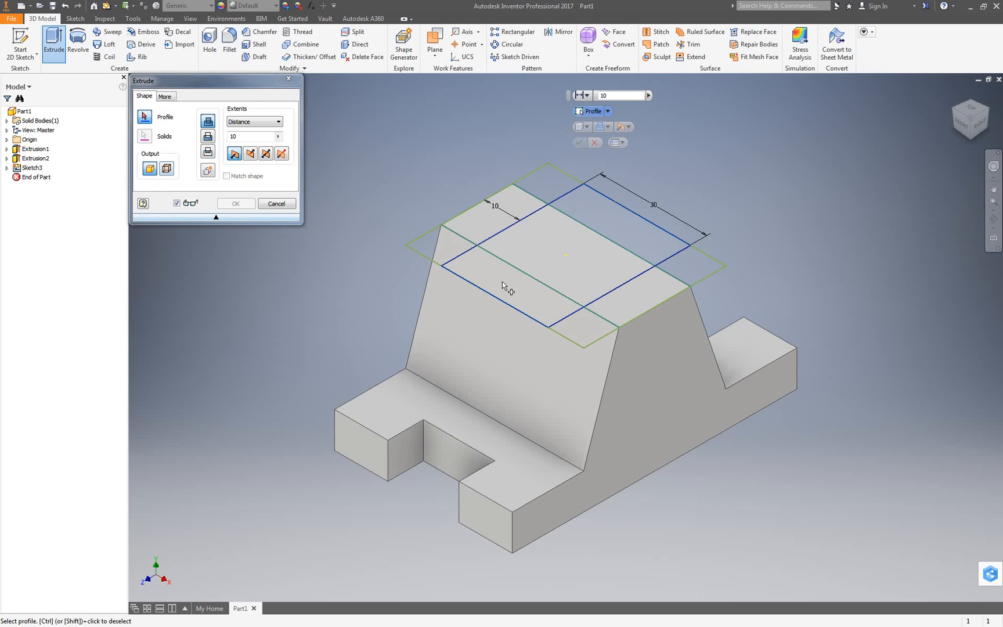
click(602, 234)
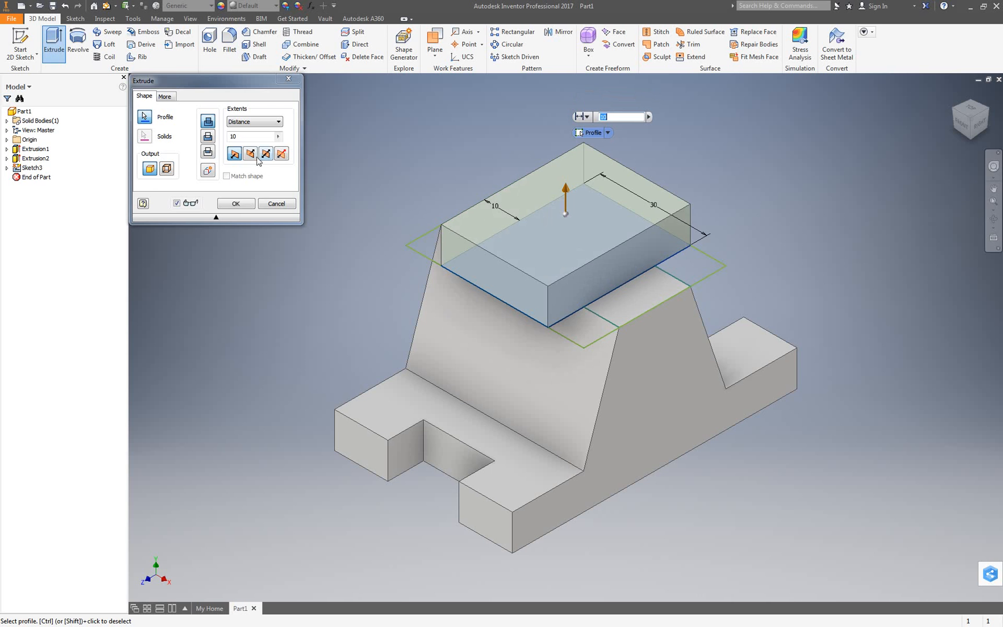
click(208, 136)
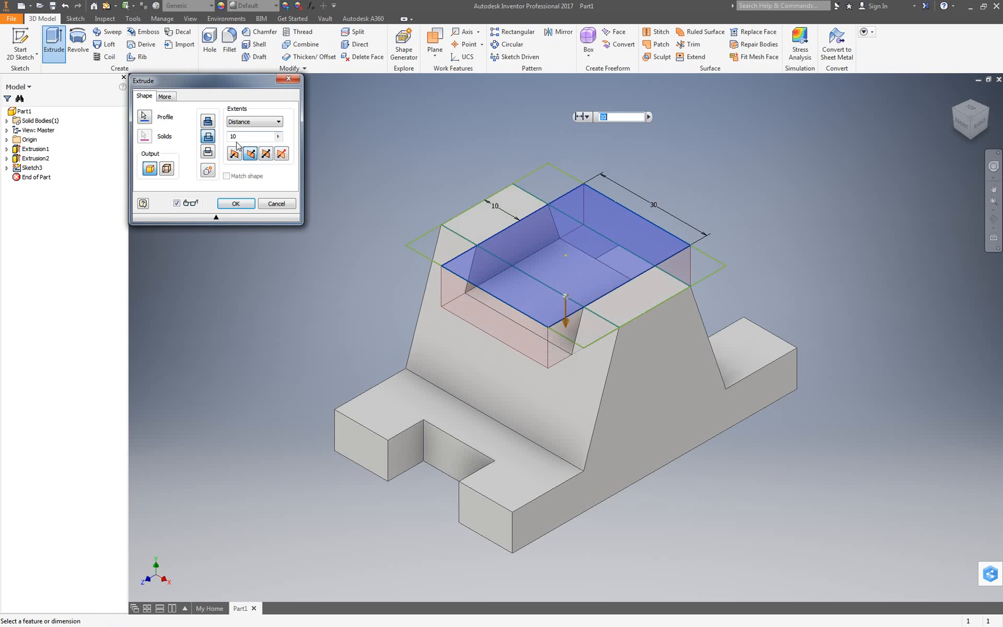
click(228, 138)
text(20)
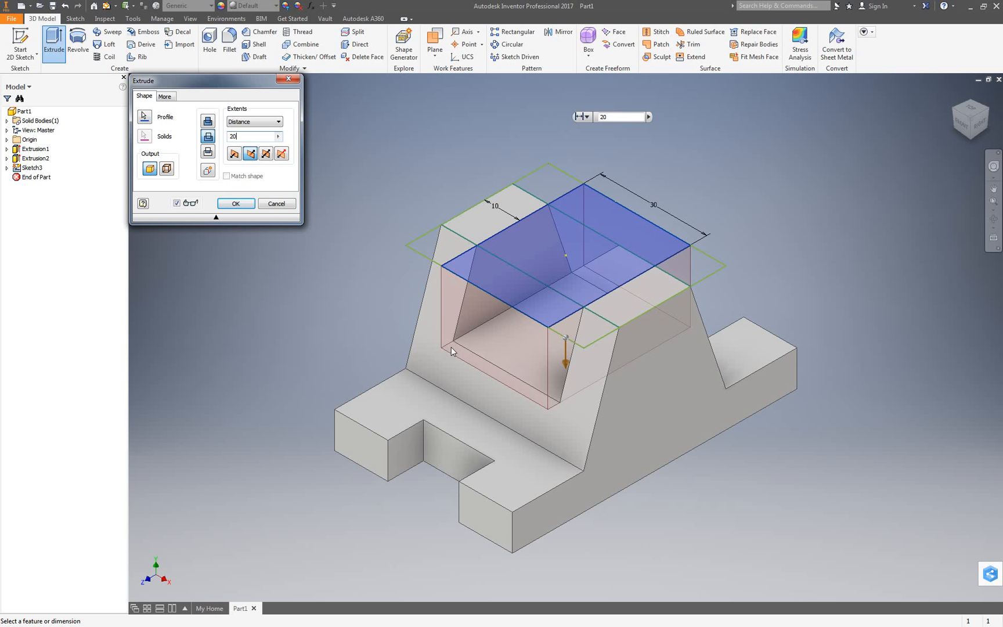
click(236, 205)
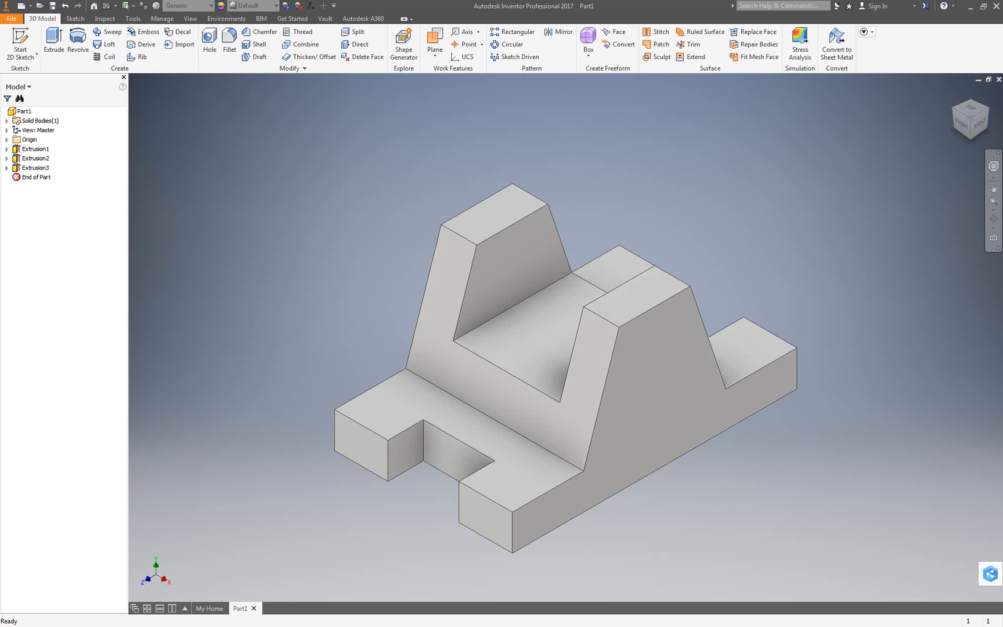
drag(981, 115, 966, 123)
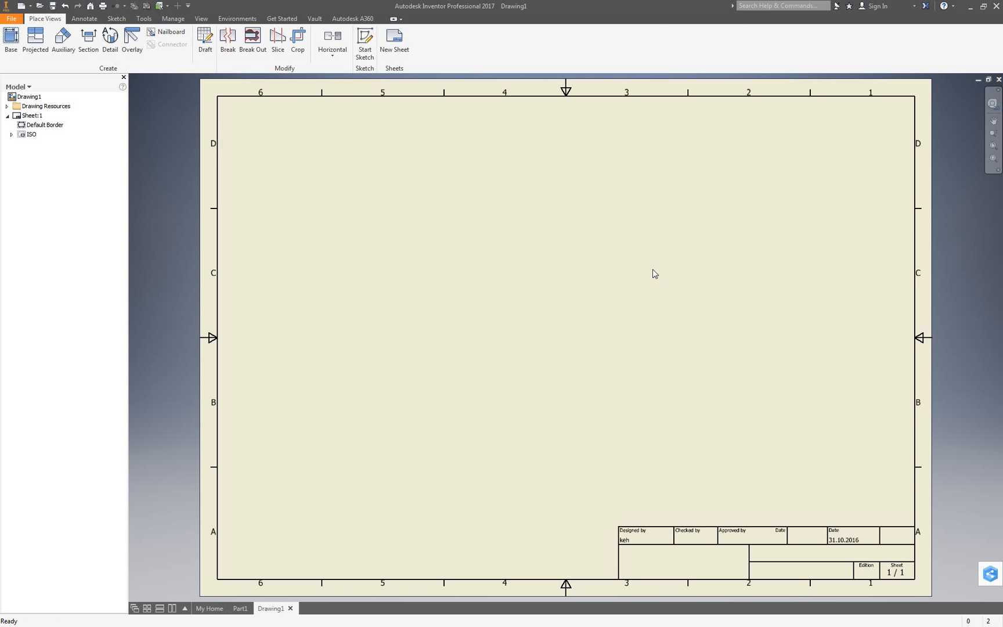
Place a 1:1 top base view of Part1 with hidden lines removed, and project the trapezoidal side view above it.
click(10, 40)
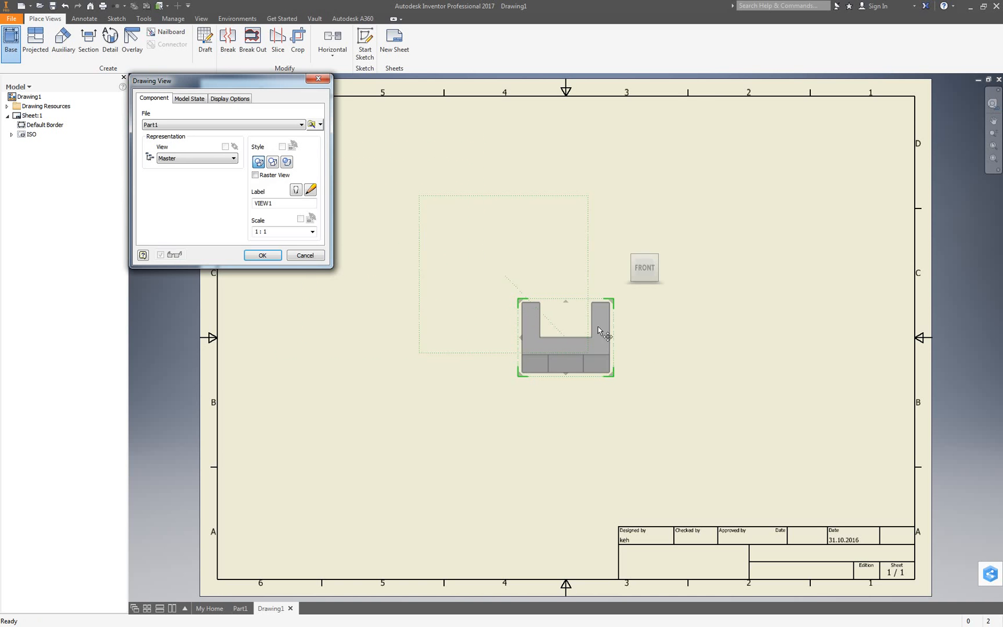
click(657, 271)
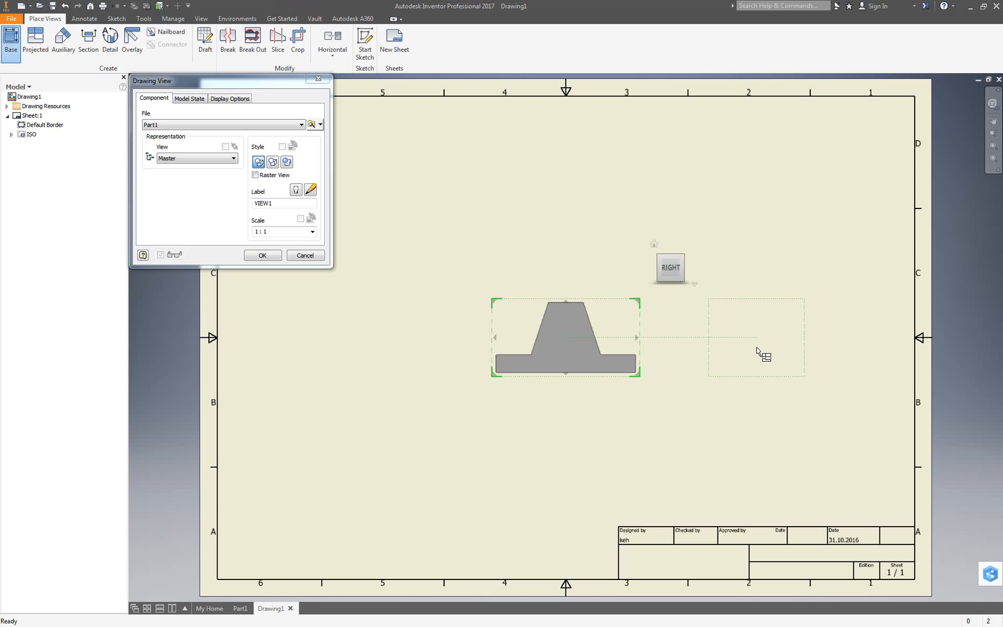
click(673, 264)
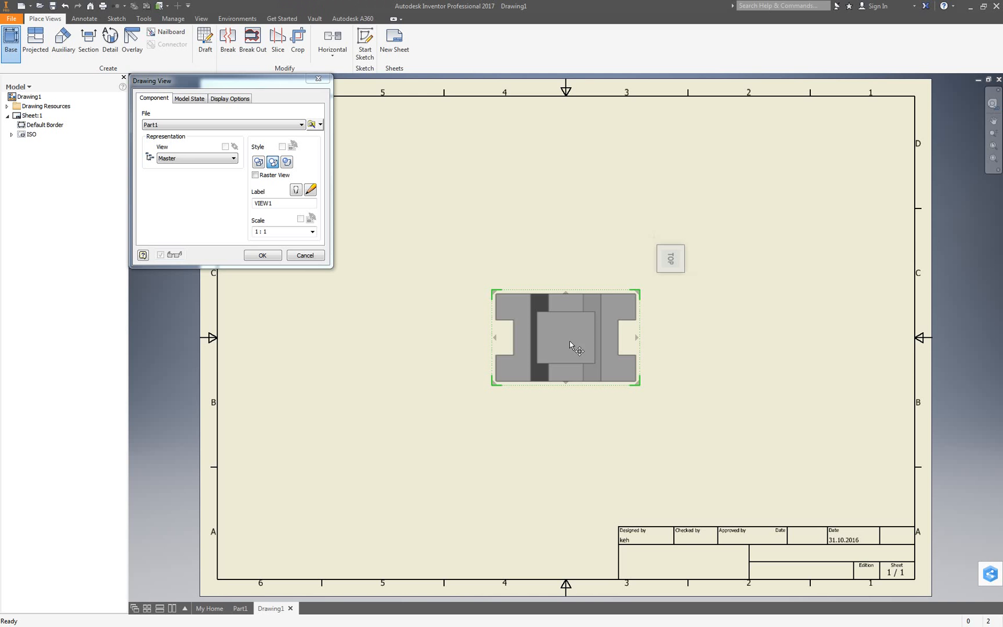
click(561, 216)
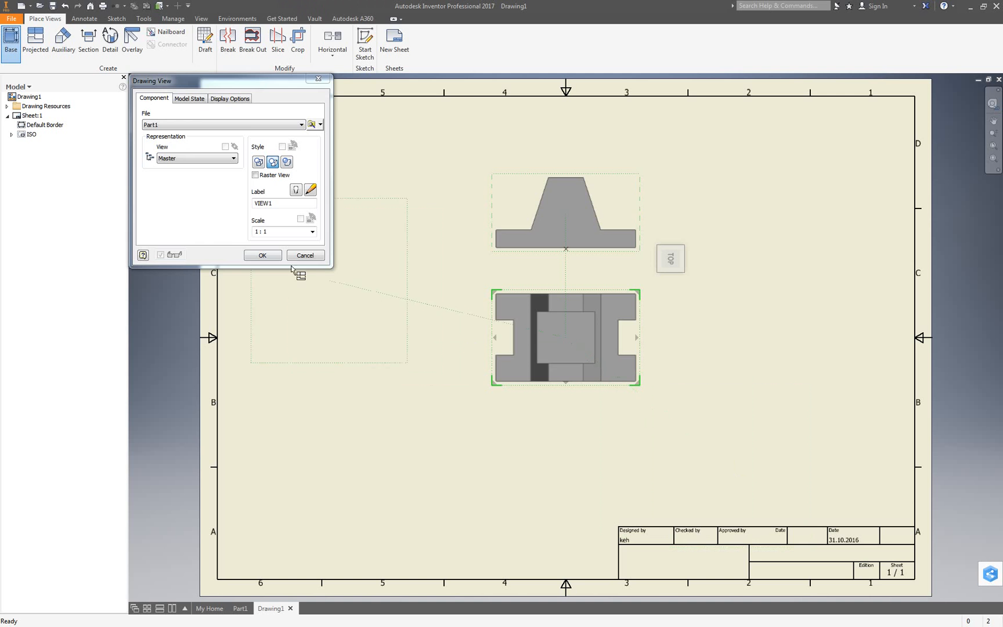
click(263, 256)
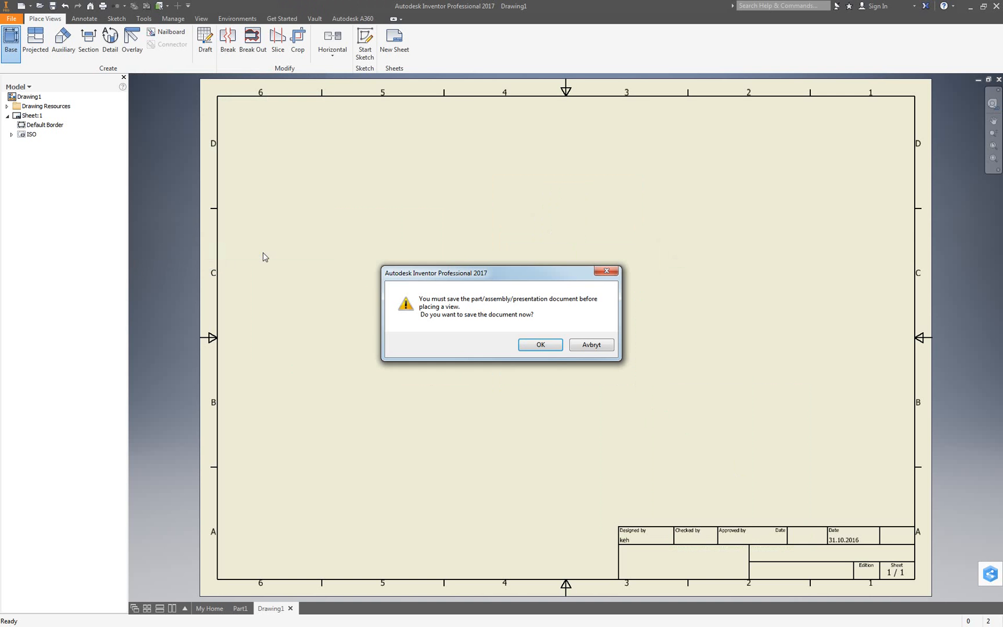
Save the part as Part1.ipt in Mine dokumenter, replacing the existing file of that name.
click(550, 348)
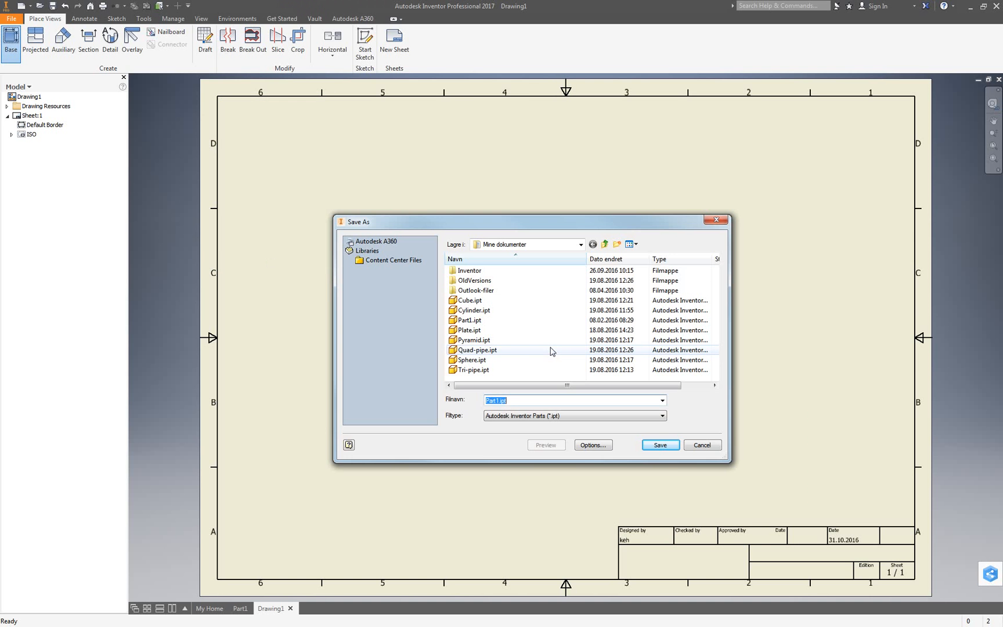
click(659, 445)
click(527, 319)
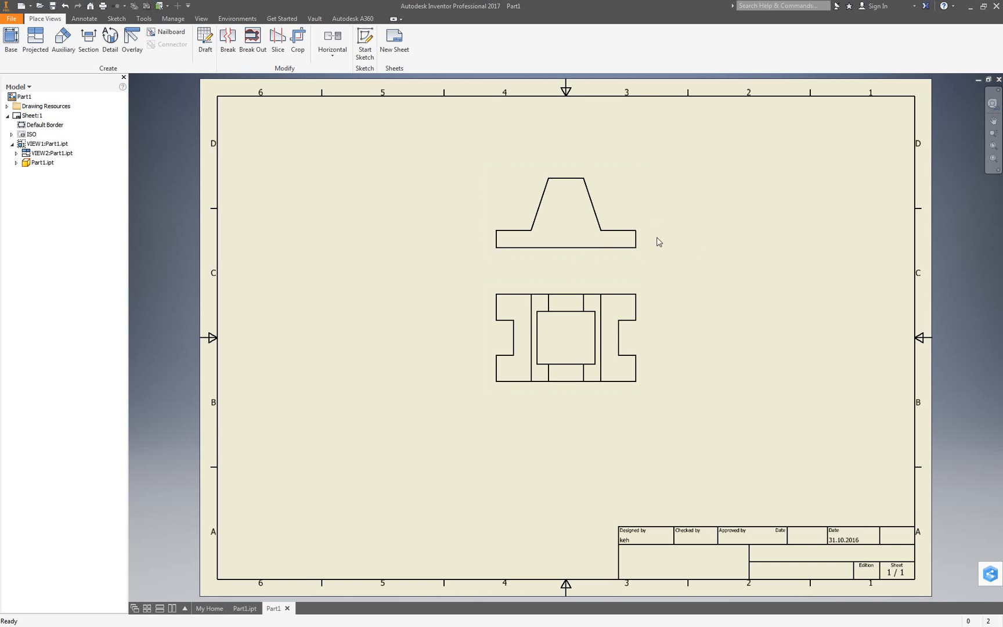
Set the base view's scale to 2:1 and reposition it in the lower left half of the sheet, clear of the projected view.
mouse_move(622, 282)
mouse_down()
mouse_move(537, 273)
mouse_move(500, 295)
mouse_up()
double_click(500, 296)
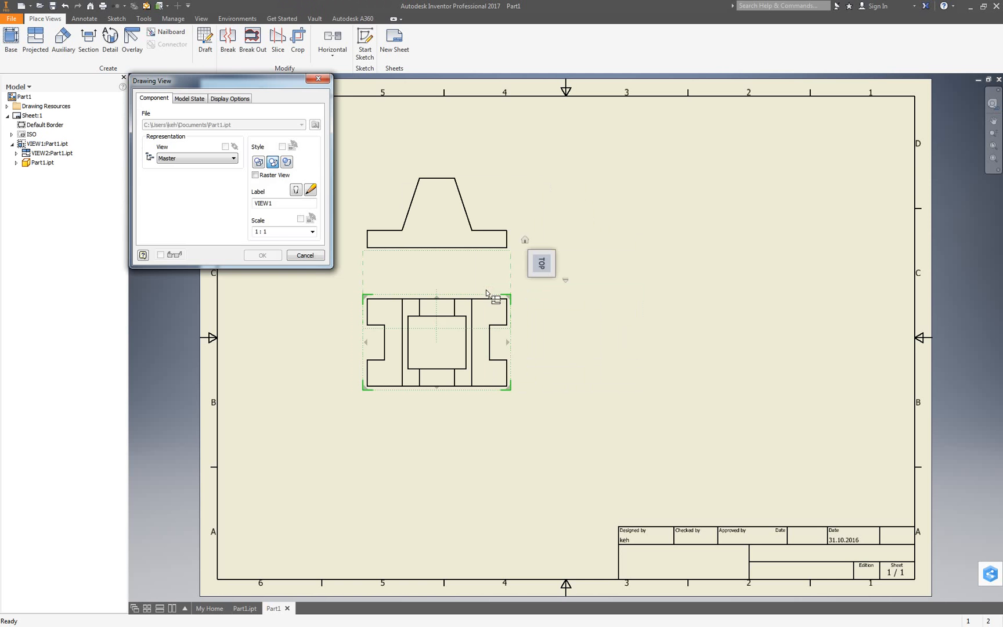
drag(255, 232, 303, 234)
click(312, 231)
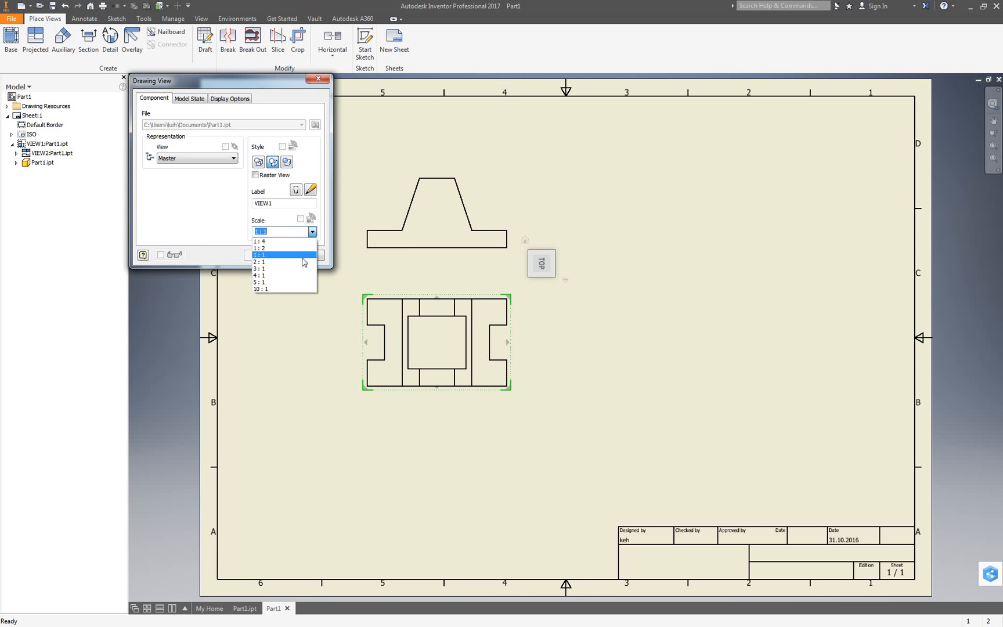
click(301, 267)
click(268, 255)
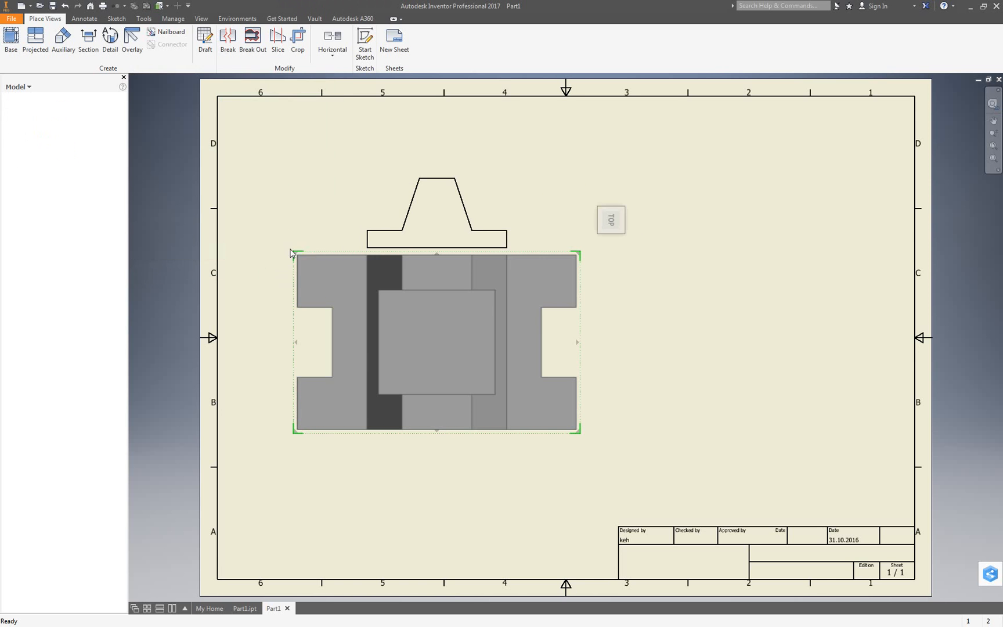
drag(583, 324, 587, 394)
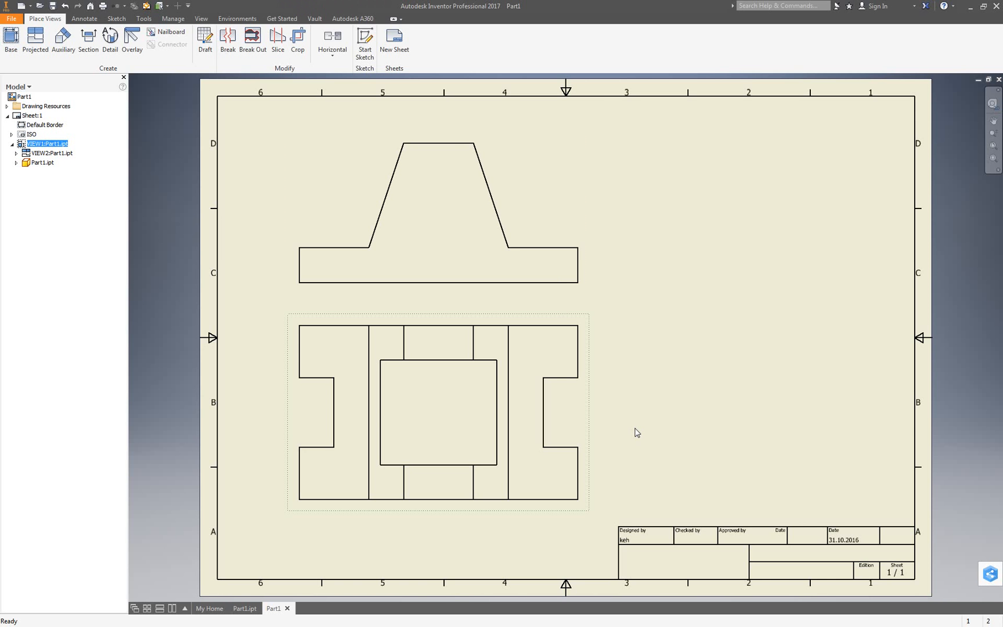
Project the U-shaped end view from the trapezoidal view, placing it to the right on the sheet.
right_click(554, 204)
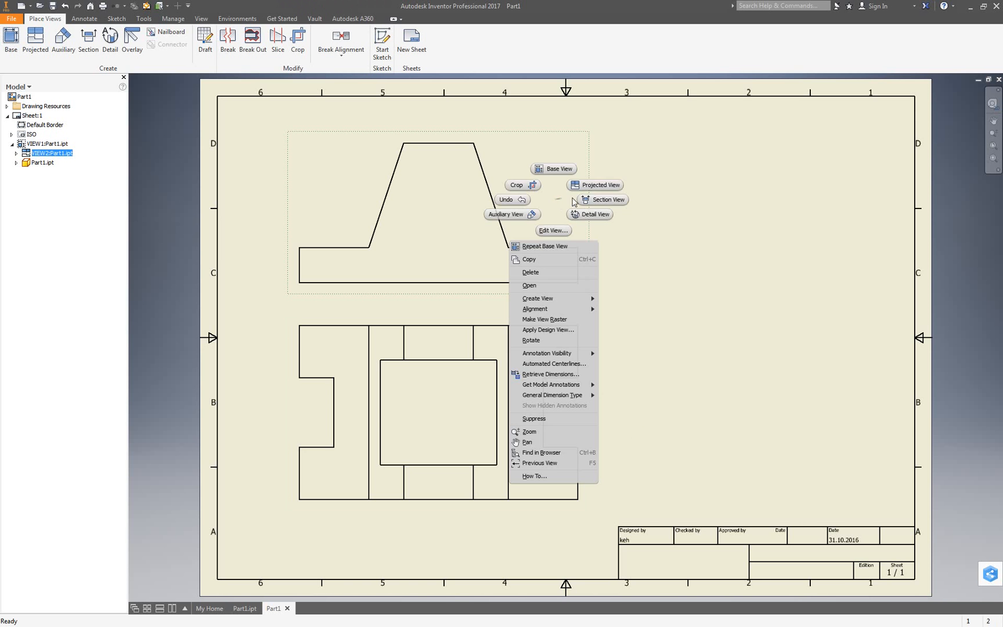
click(587, 191)
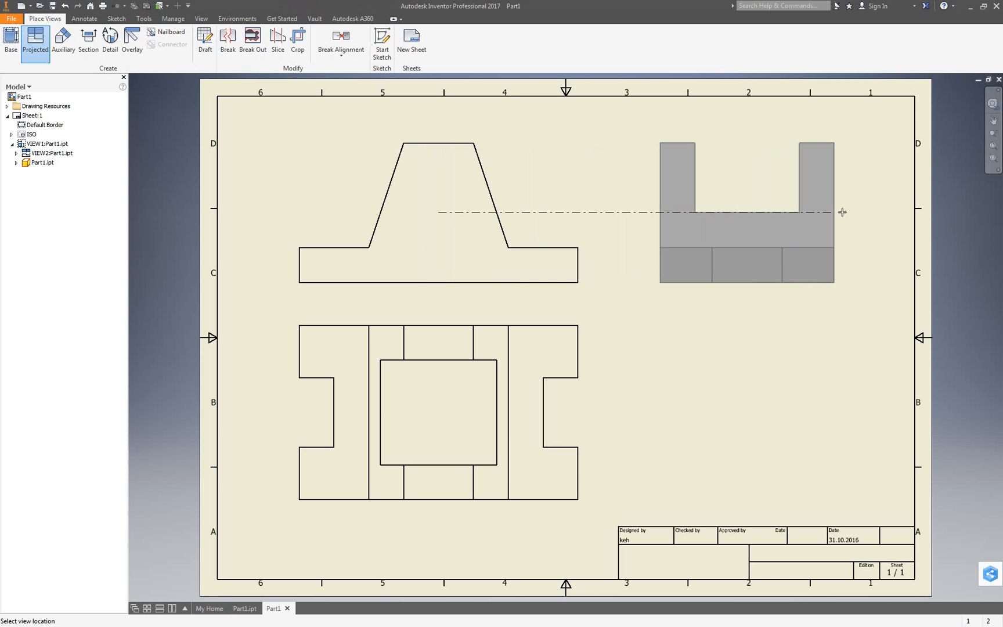
click(839, 213)
right_click(839, 295)
click(870, 293)
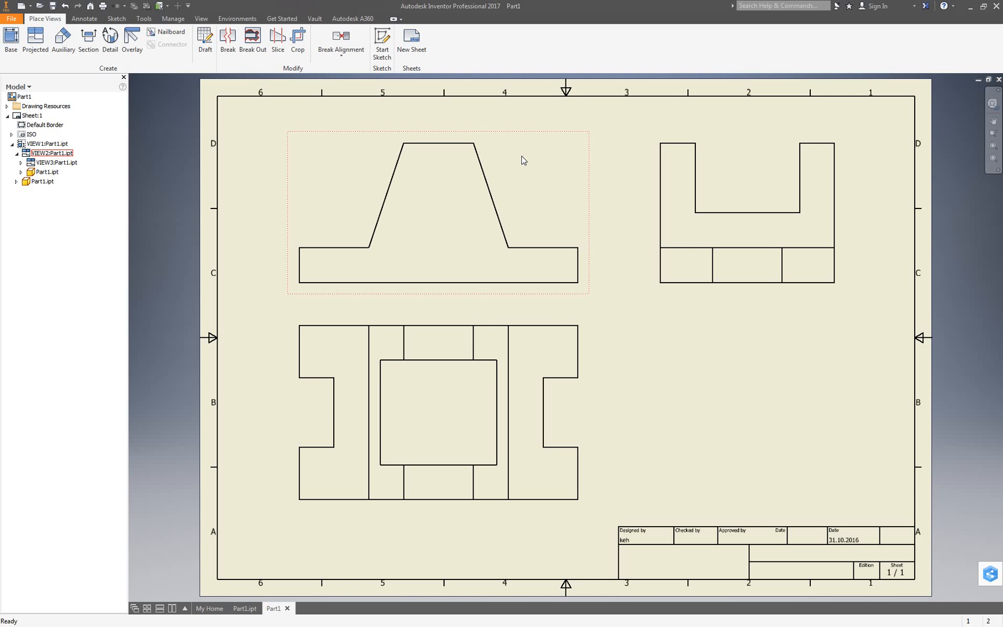
Delete the top base view together with its dependent projected views.
right_click(485, 314)
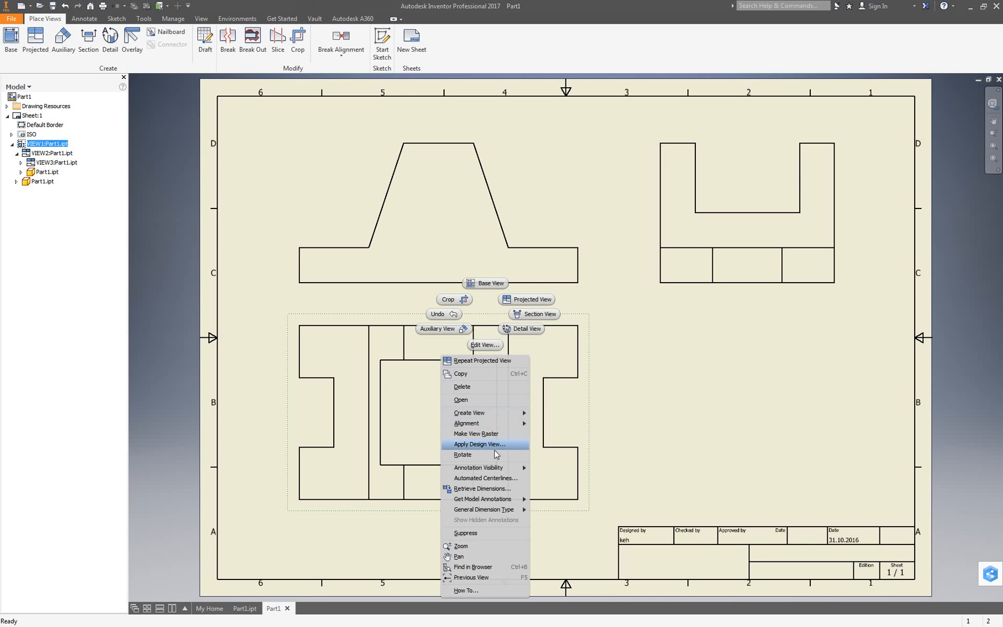
click(481, 389)
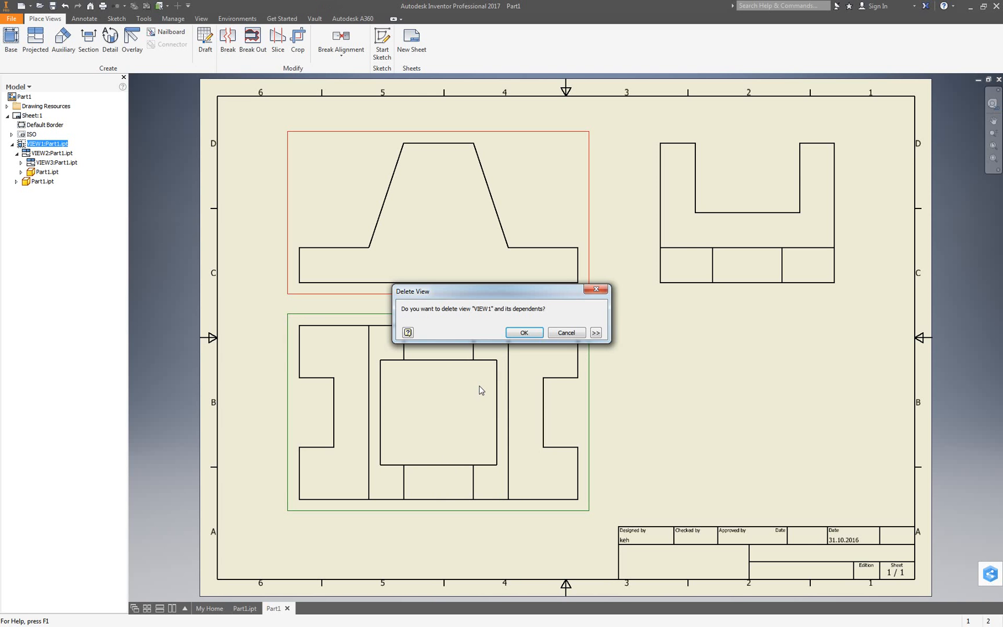
click(520, 332)
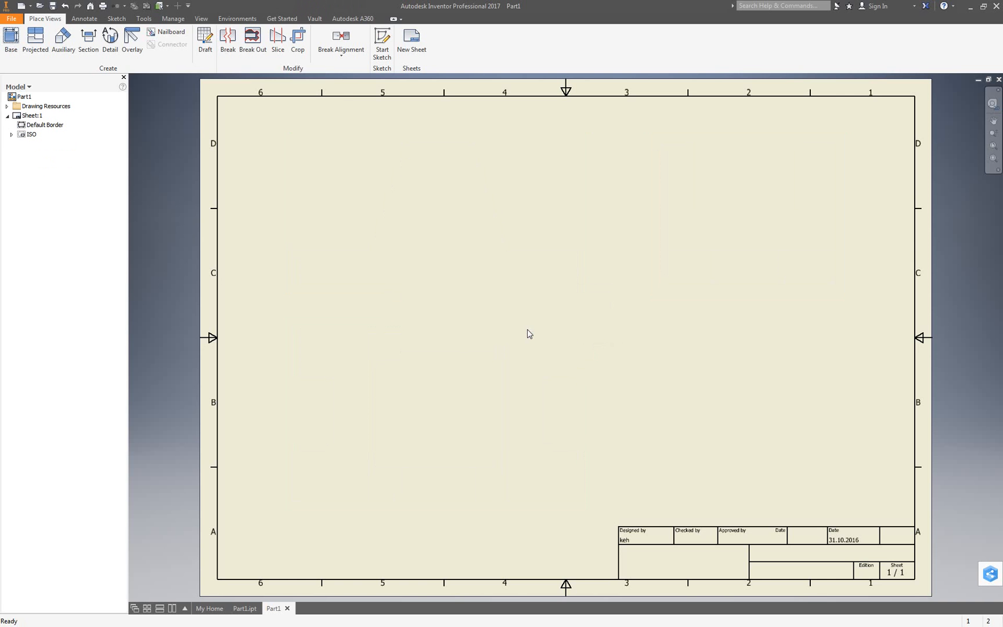
Place a 2:1 base view of Part1 in Right orientation, with a projected U-shaped view beside it to the right.
click(11, 41)
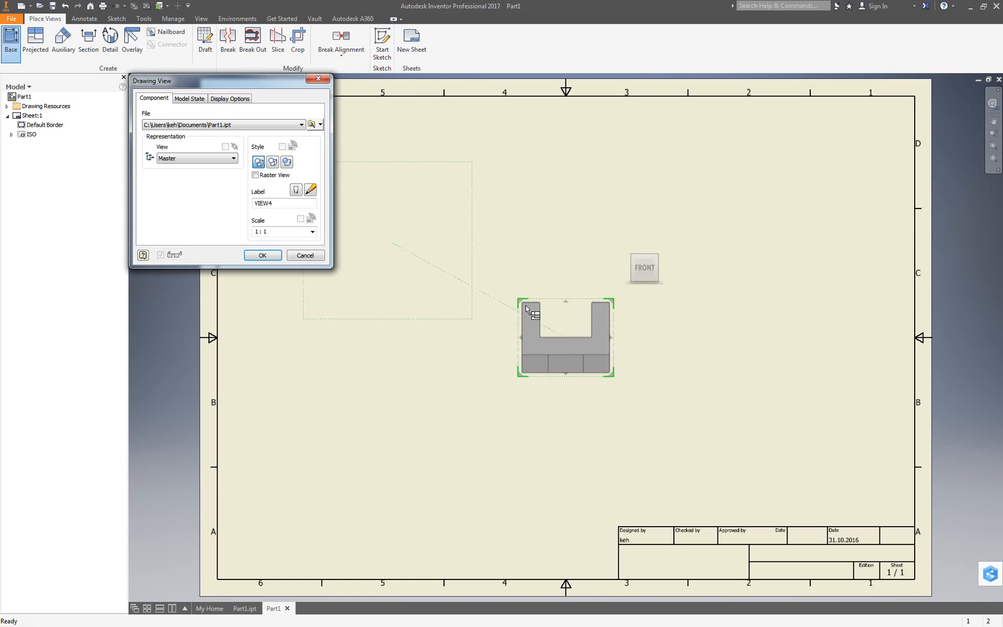
click(662, 268)
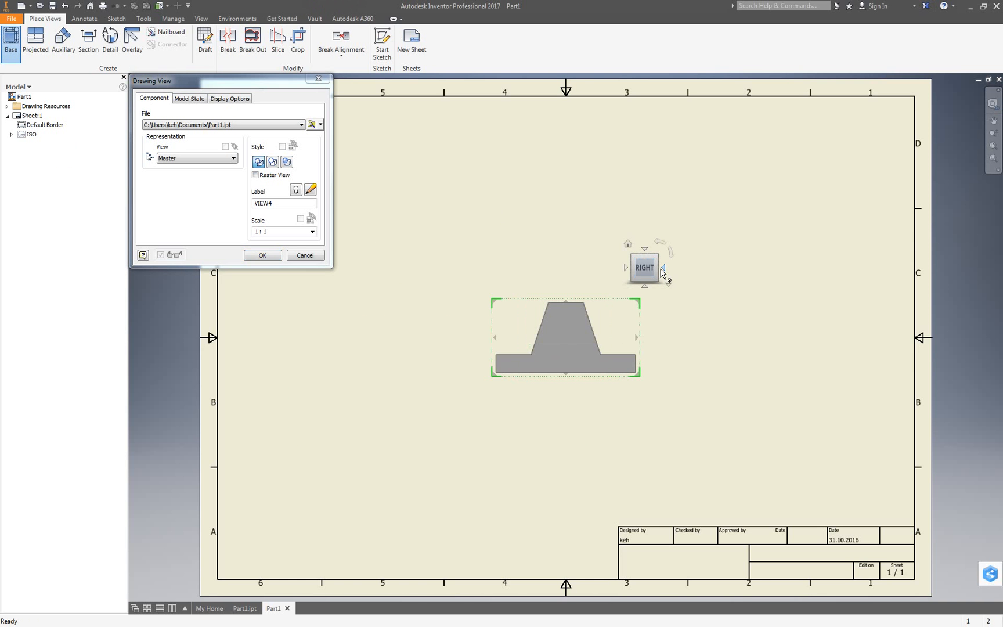
click(313, 232)
click(307, 262)
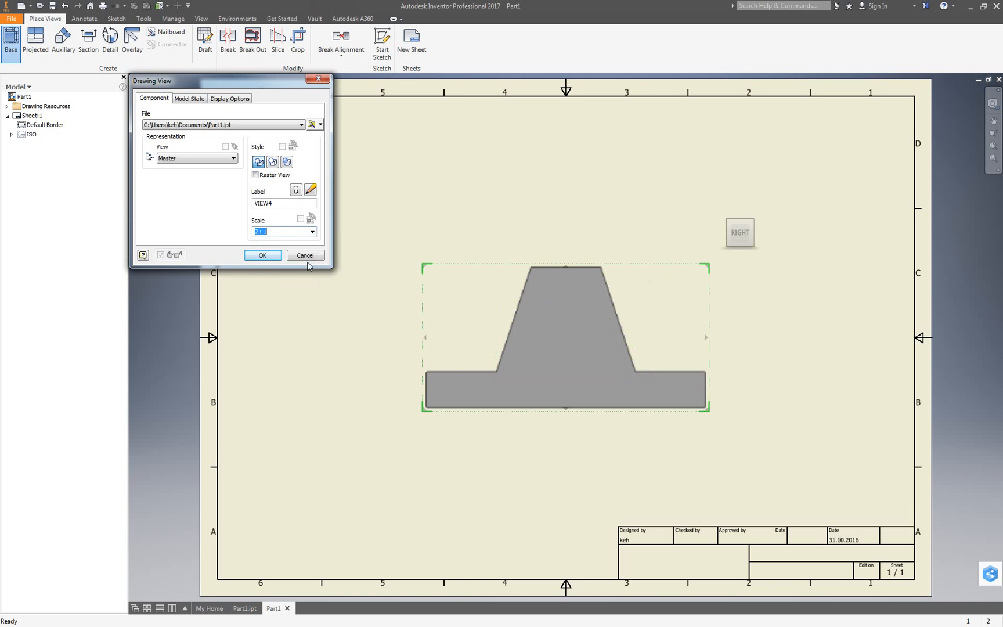
click(817, 349)
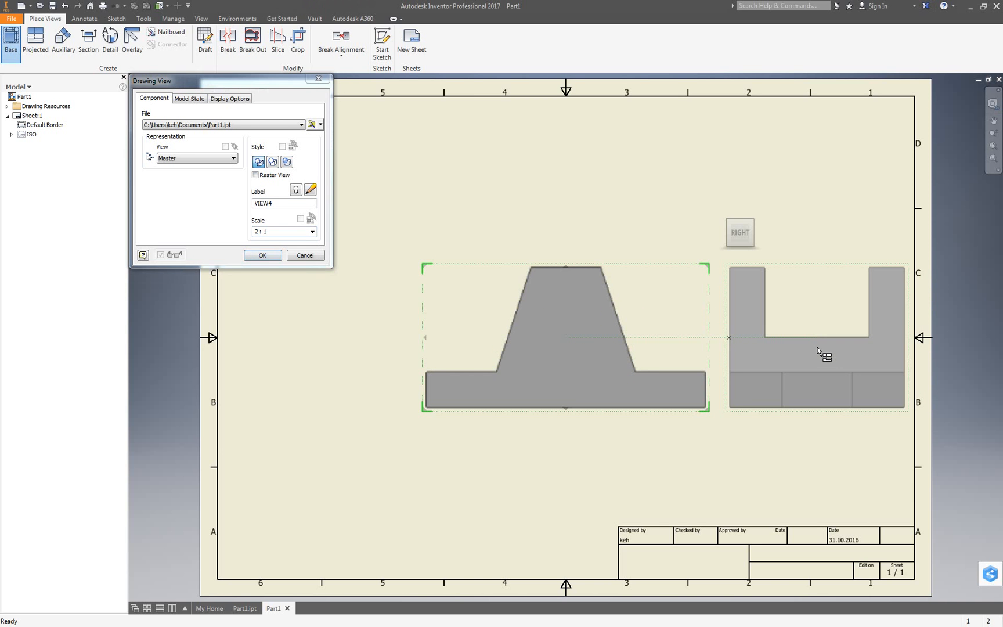
click(262, 255)
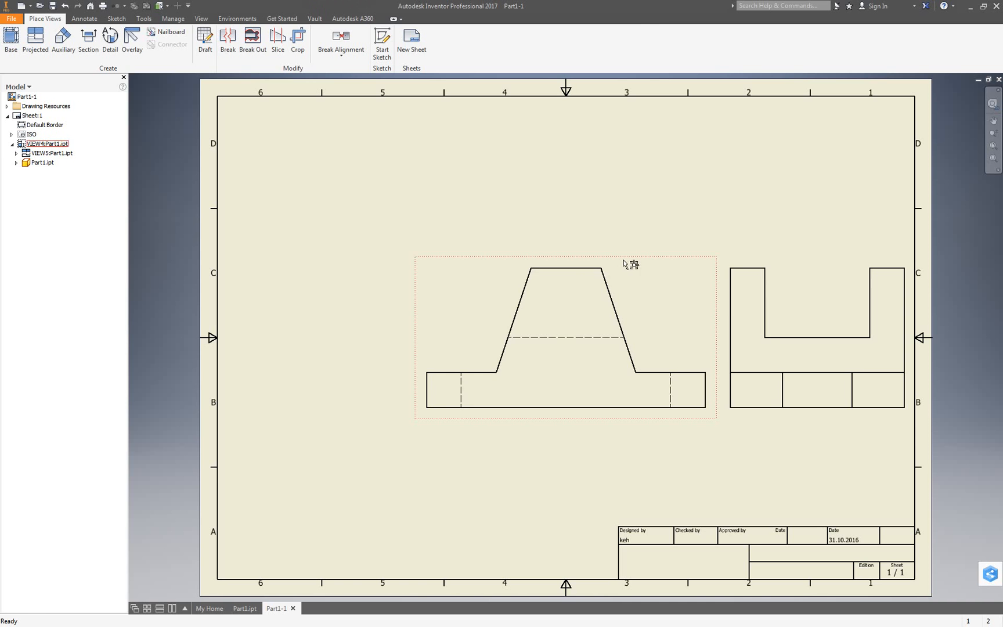
Move the trapezoidal base view to the upper left of the sheet and set its style to hidden lines removed.
drag(593, 229, 484, 176)
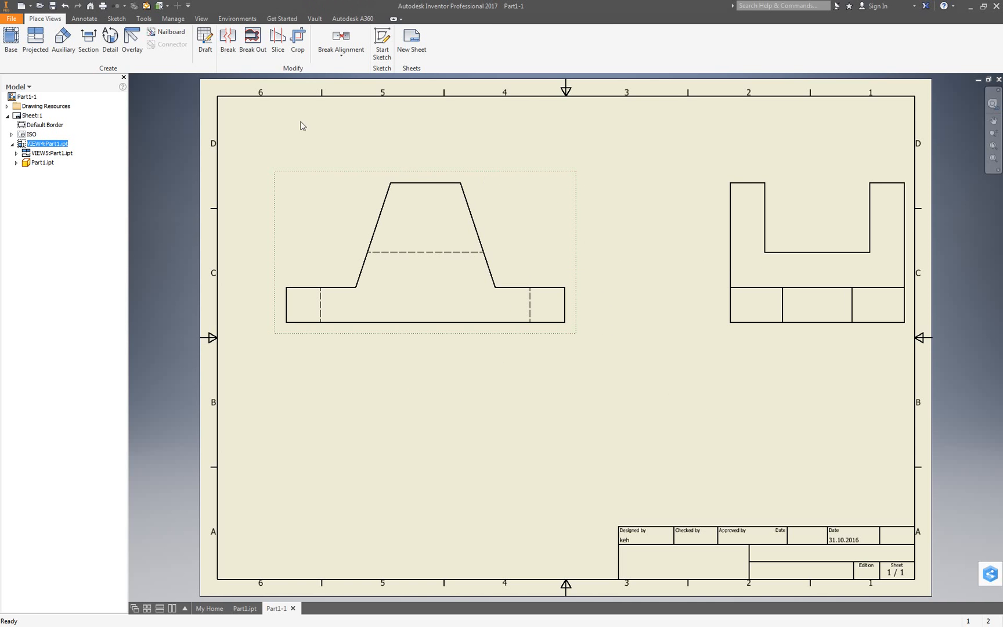
double_click(502, 170)
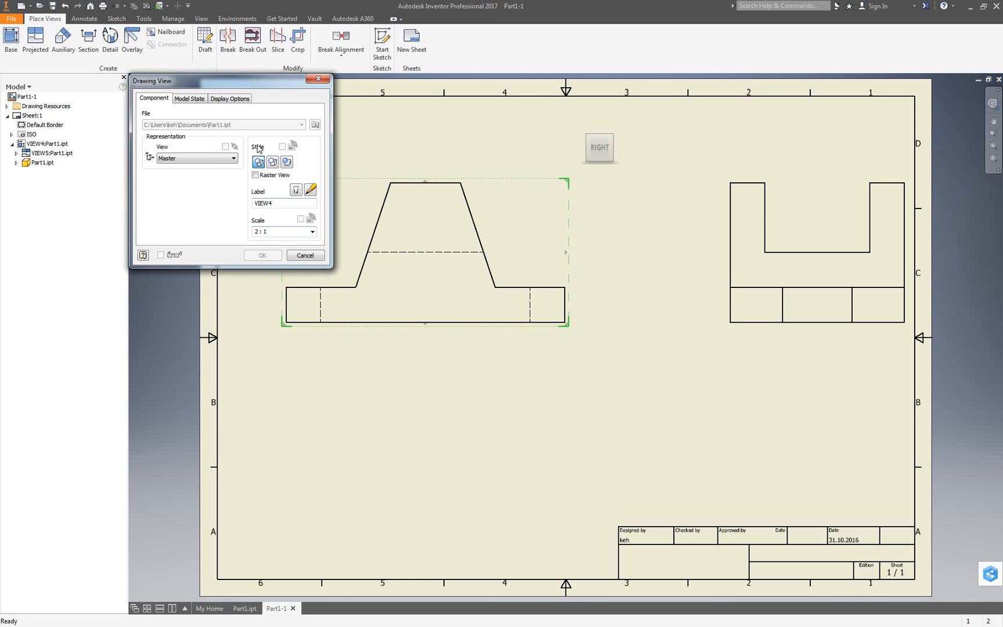
click(272, 162)
click(261, 260)
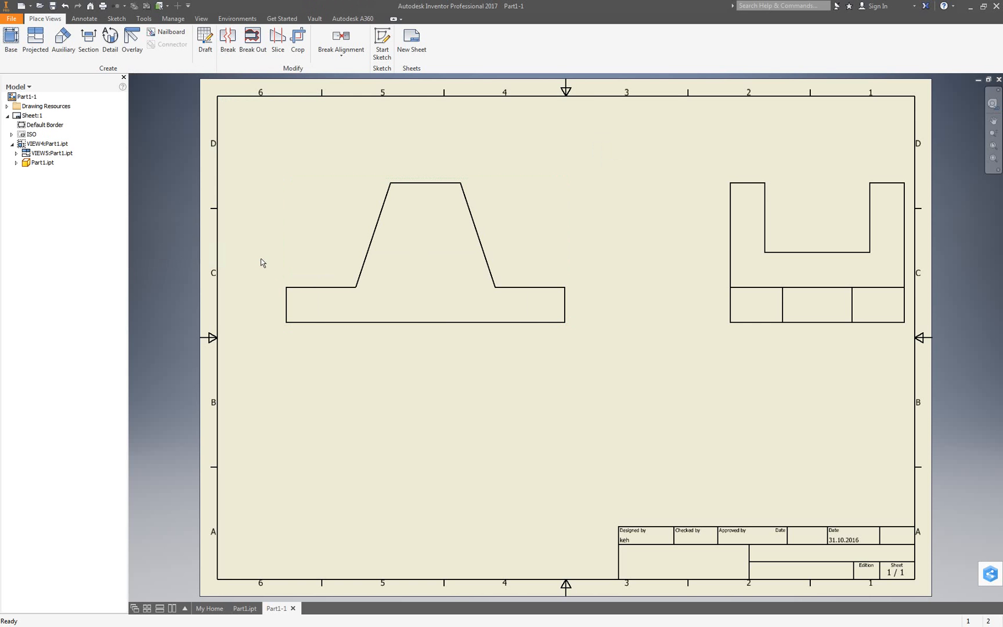
Project an isometric view from the U-shaped view, placing it below the two orthographic views.
right_click(793, 181)
click(818, 163)
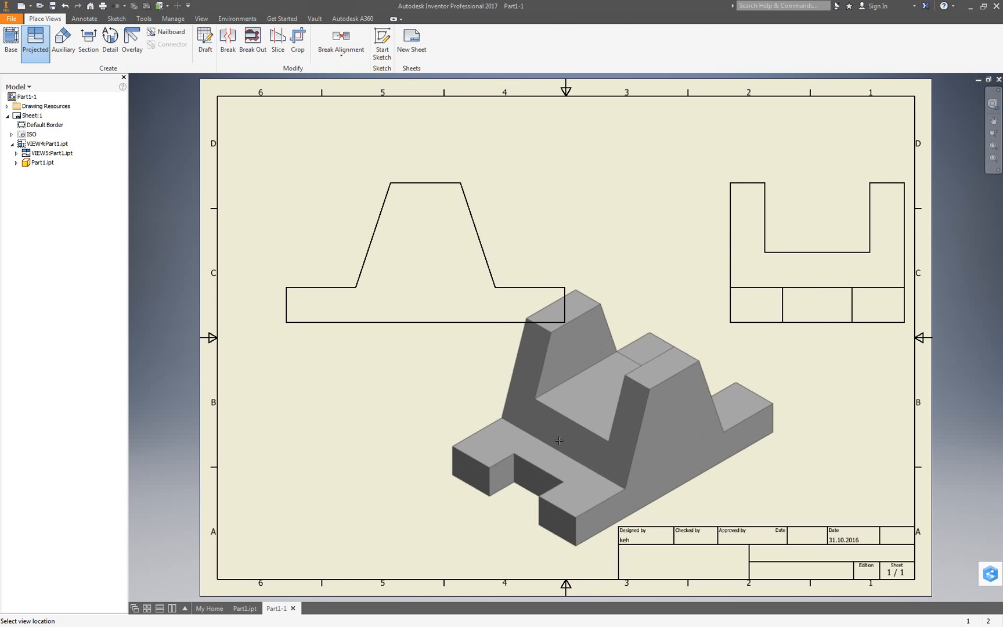
click(559, 439)
right_click(655, 383)
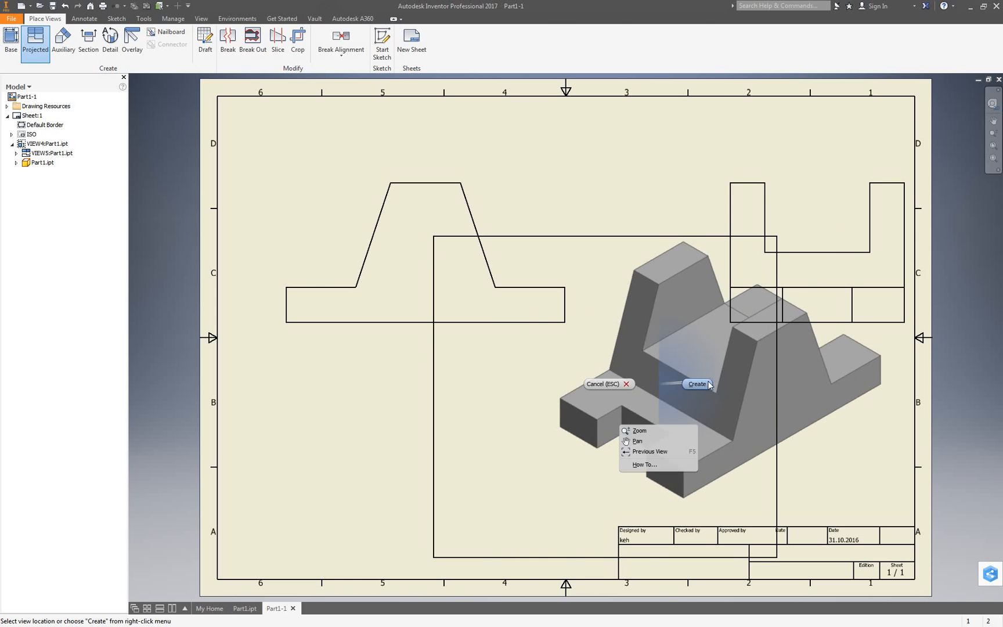
click(697, 384)
Set the isometric view's scale to 1:1 and move it above the title block, under the U-shaped view.
double_click(719, 358)
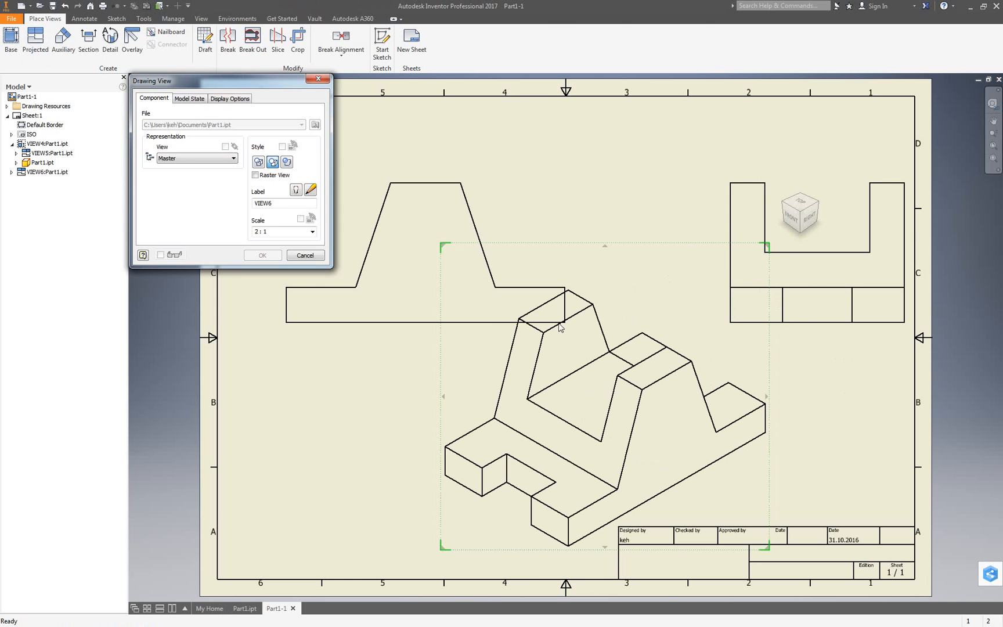
click(312, 232)
click(307, 256)
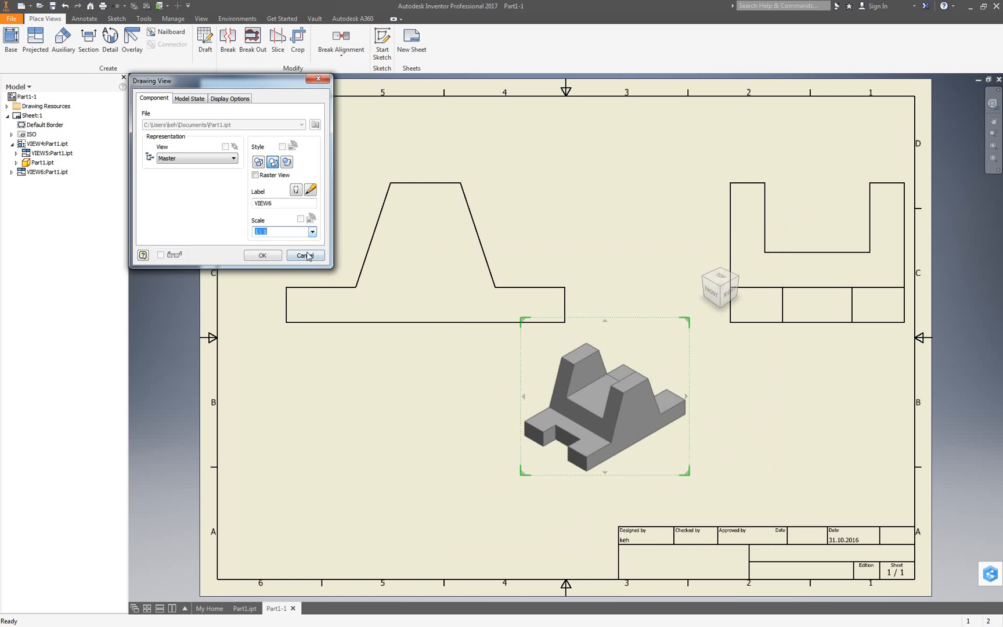
click(262, 255)
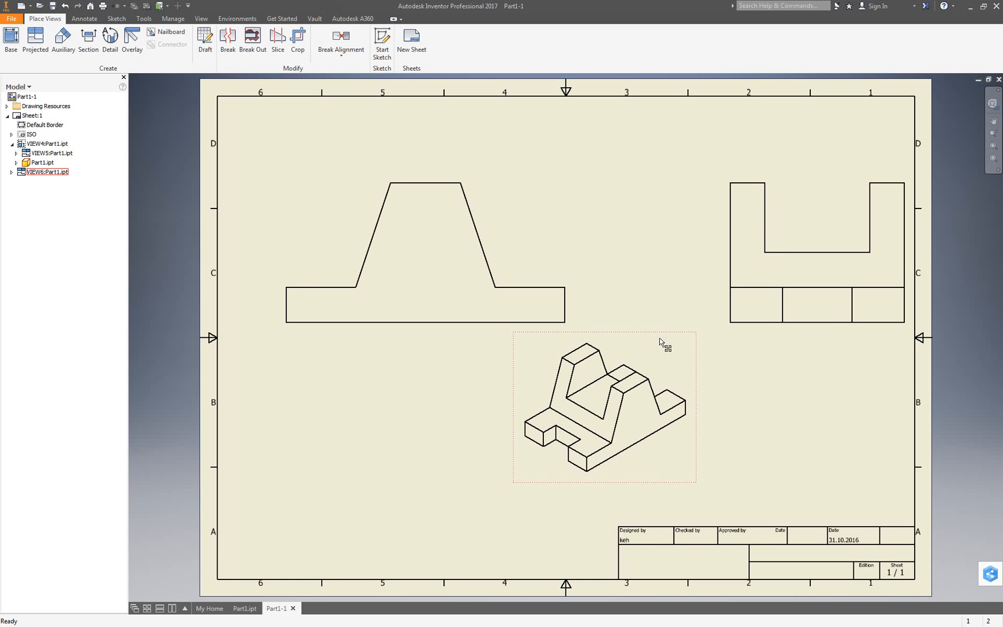
drag(660, 339, 829, 367)
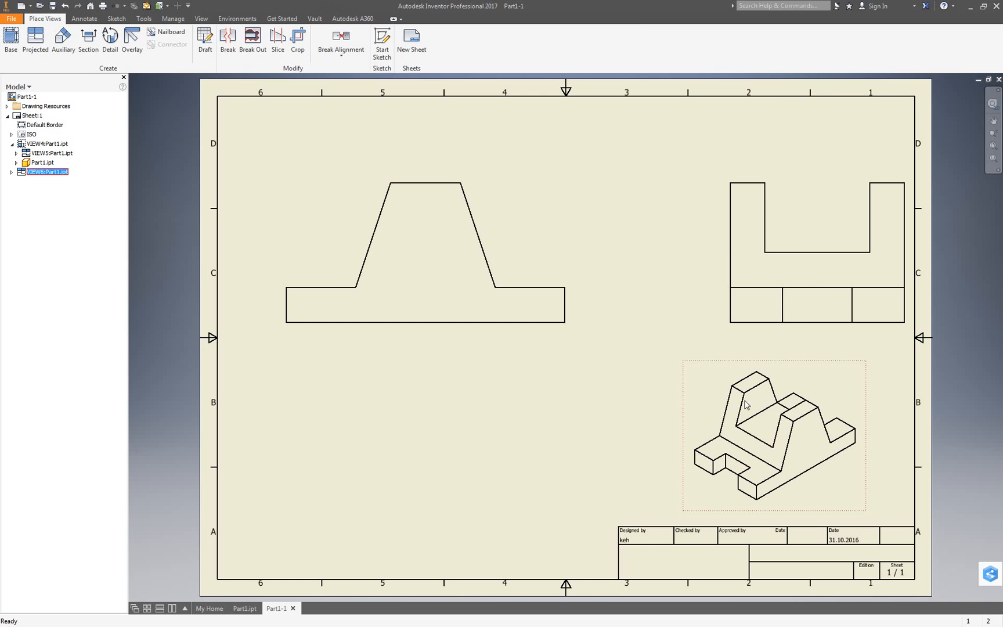
Arrange the trapezoidal and U-shaped views closer together in the sheet's upper half, with the isometric view beside the title block.
drag(788, 171, 671, 150)
drag(481, 174, 457, 158)
drag(669, 157, 663, 161)
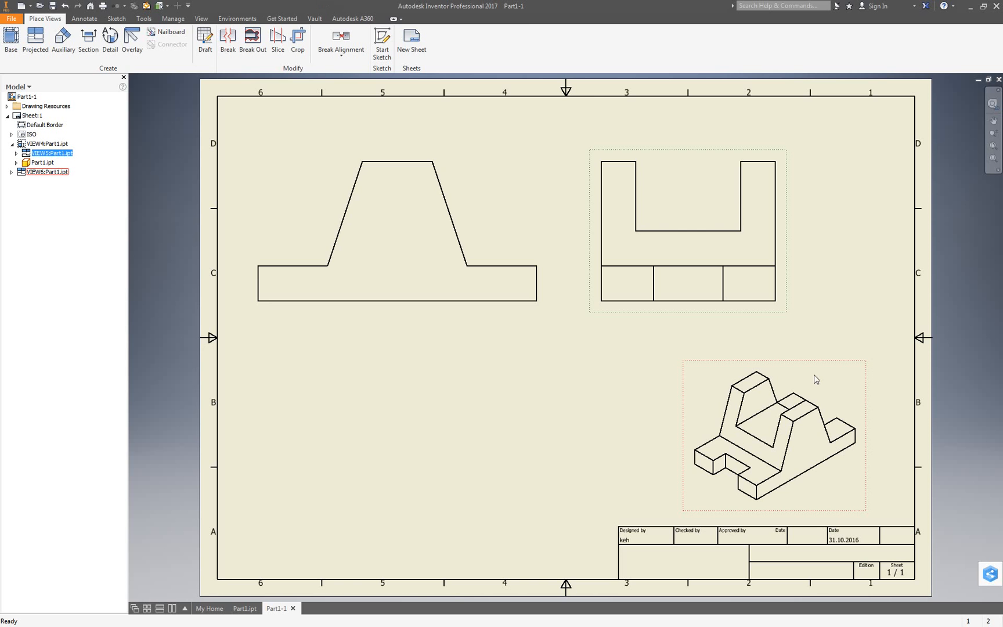
drag(816, 379, 552, 433)
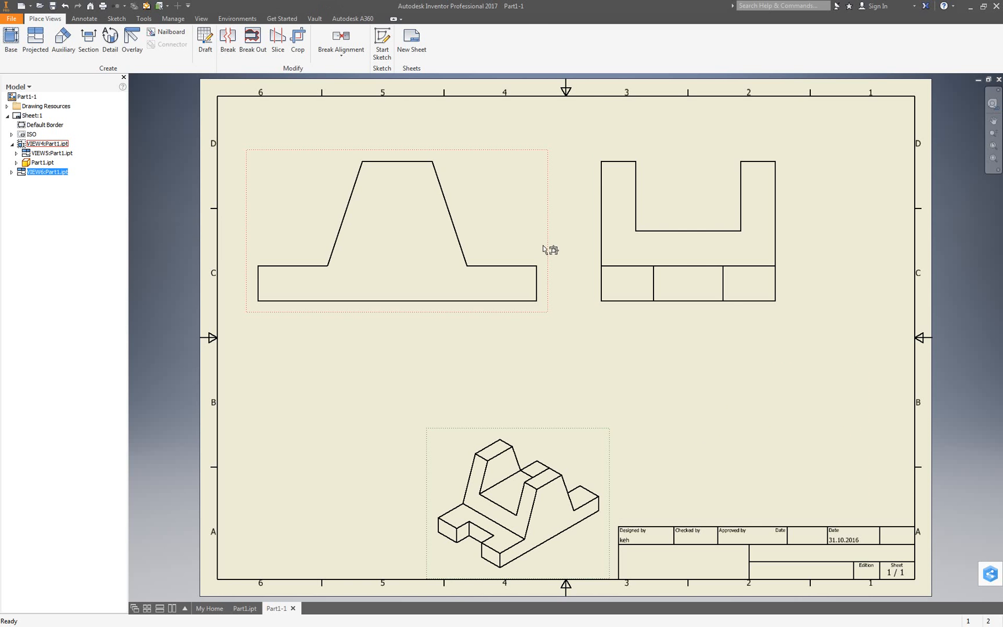
drag(543, 246, 553, 291)
drag(786, 261, 811, 263)
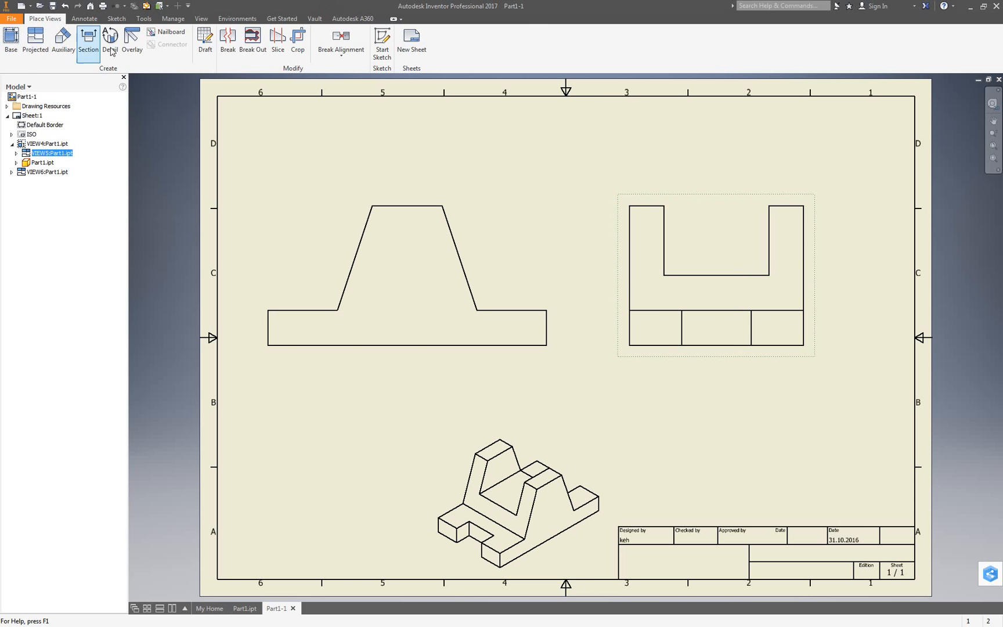
Add a vertical centerline to the trapezoidal view from the midpoint of its top edge to the base edge.
click(83, 20)
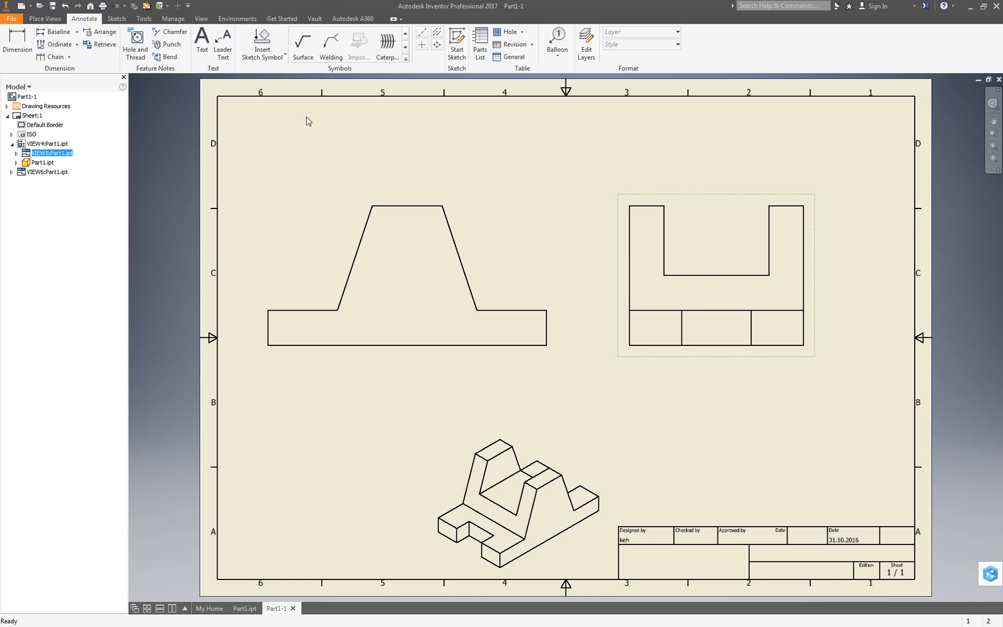
click(427, 35)
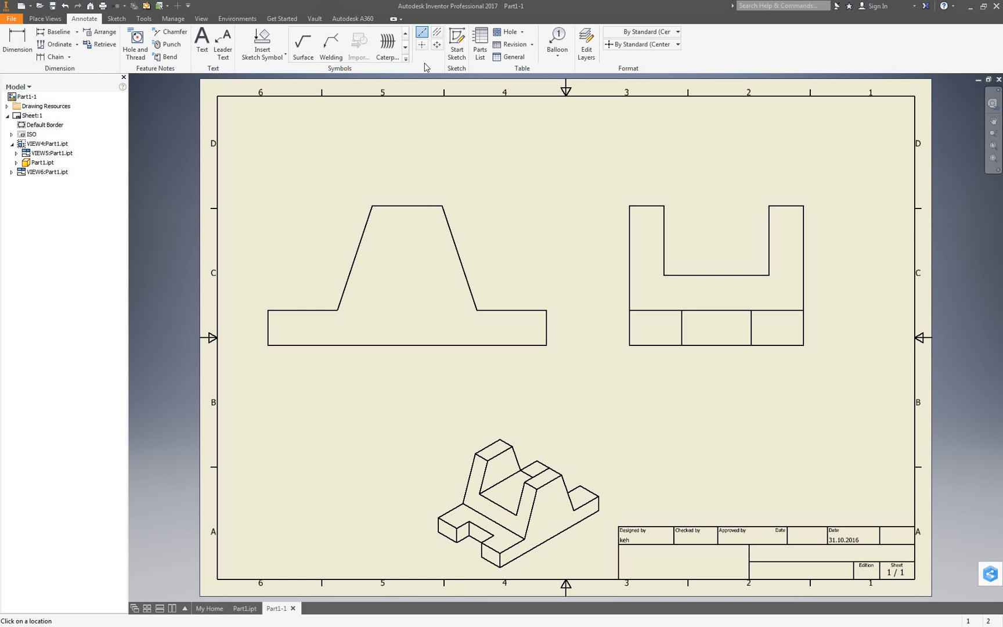
click(407, 206)
click(407, 344)
right_click(418, 377)
click(455, 379)
Add a vertical centerline to the U-shaped view from the base edge's midpoint to the slot floor's midpoint.
click(717, 345)
click(717, 275)
right_click(740, 234)
click(762, 235)
right_click(865, 264)
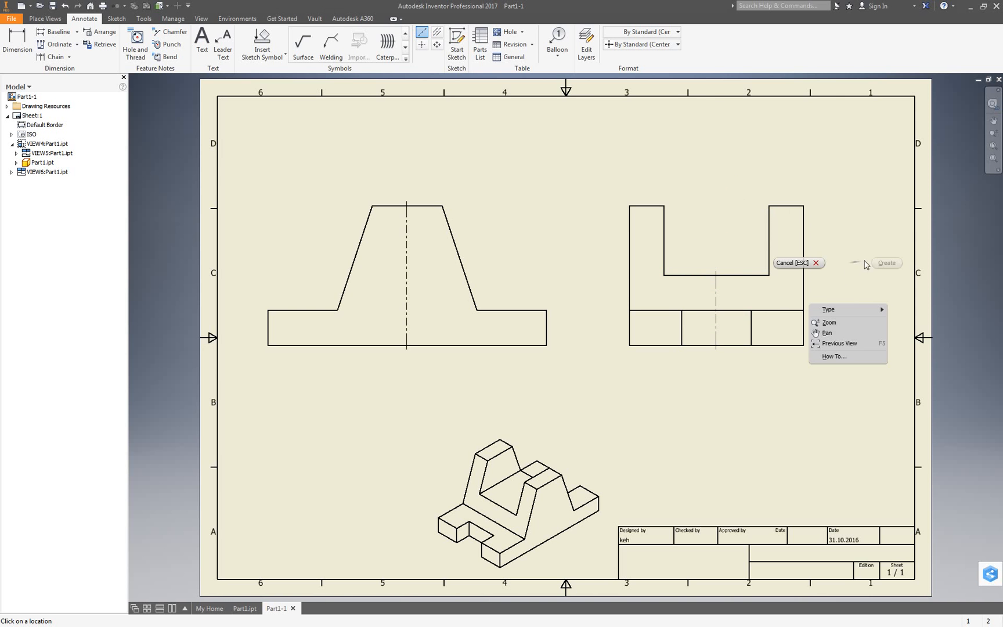
click(815, 266)
Extend the U-shaped view's centerline upward through the slot to just above the tops of the arms.
click(715, 278)
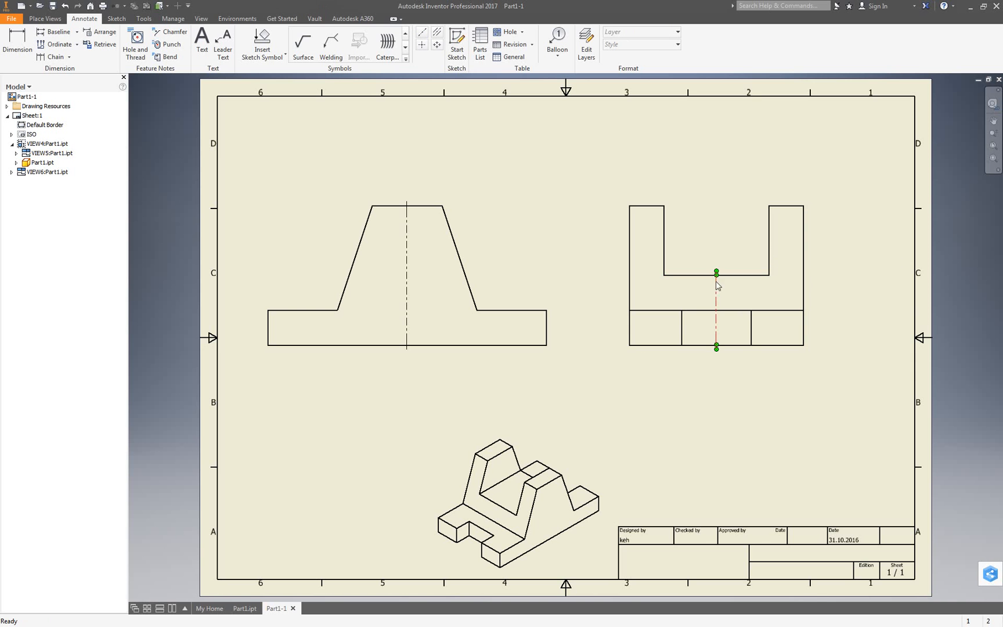
drag(718, 272, 720, 270)
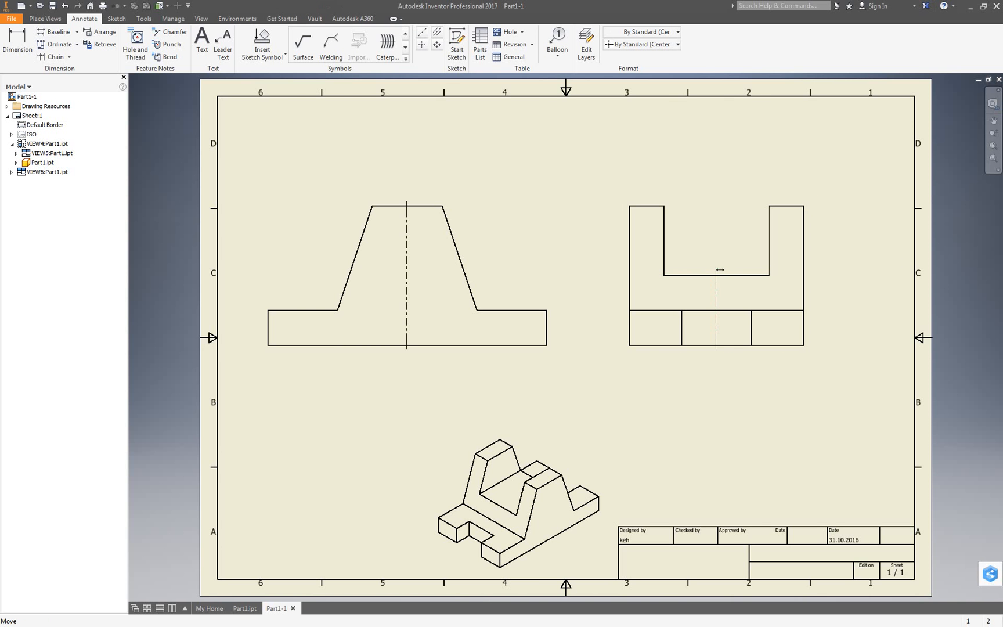
click(874, 247)
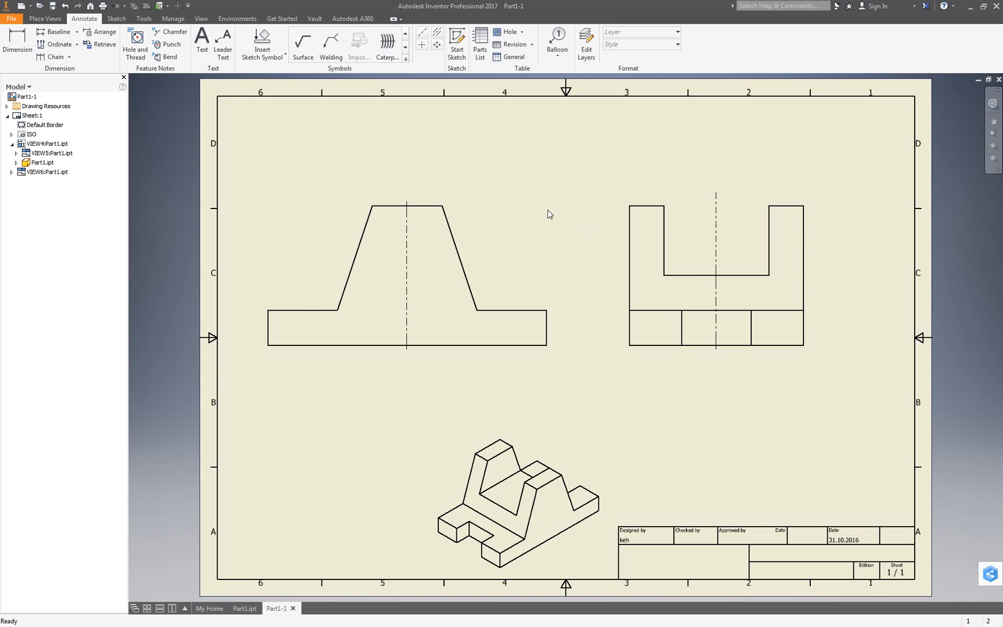
Dimension the trapezoid's top edge using the Default - Method 1b (ISO) style, placing the dimension above the view.
click(29, 53)
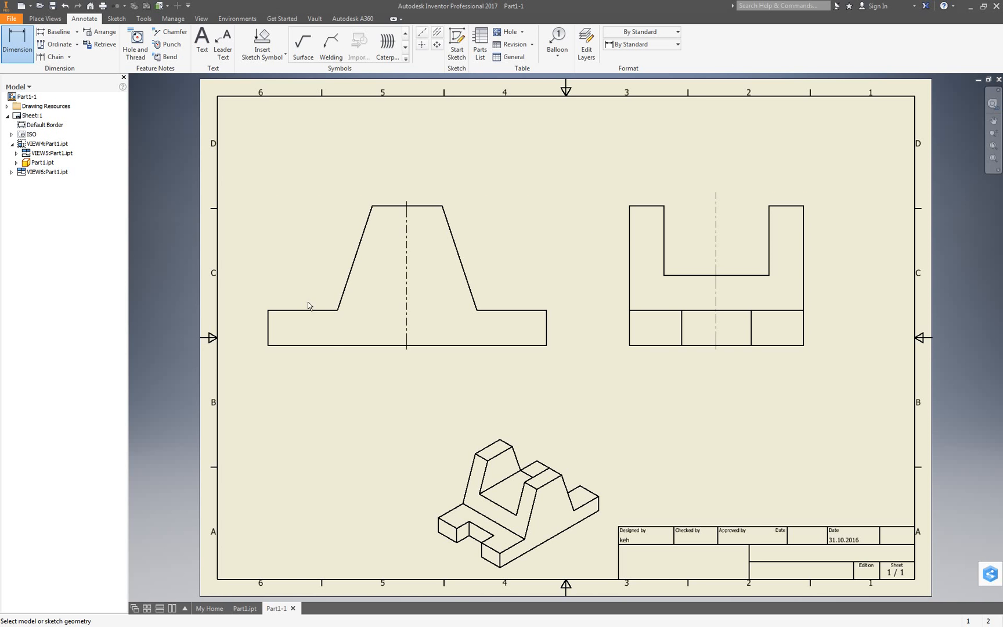
click(398, 206)
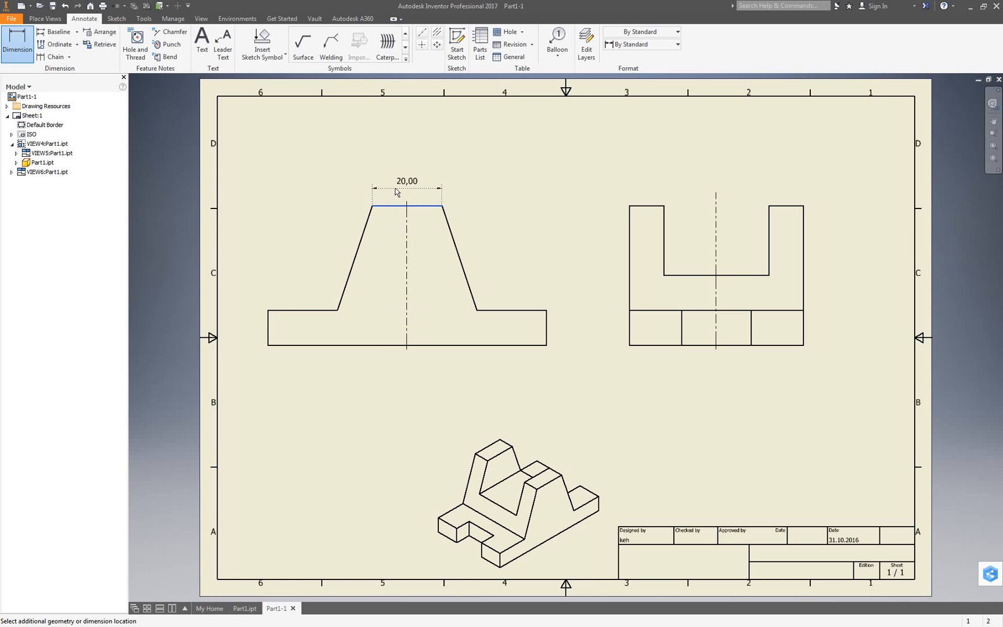
click(643, 45)
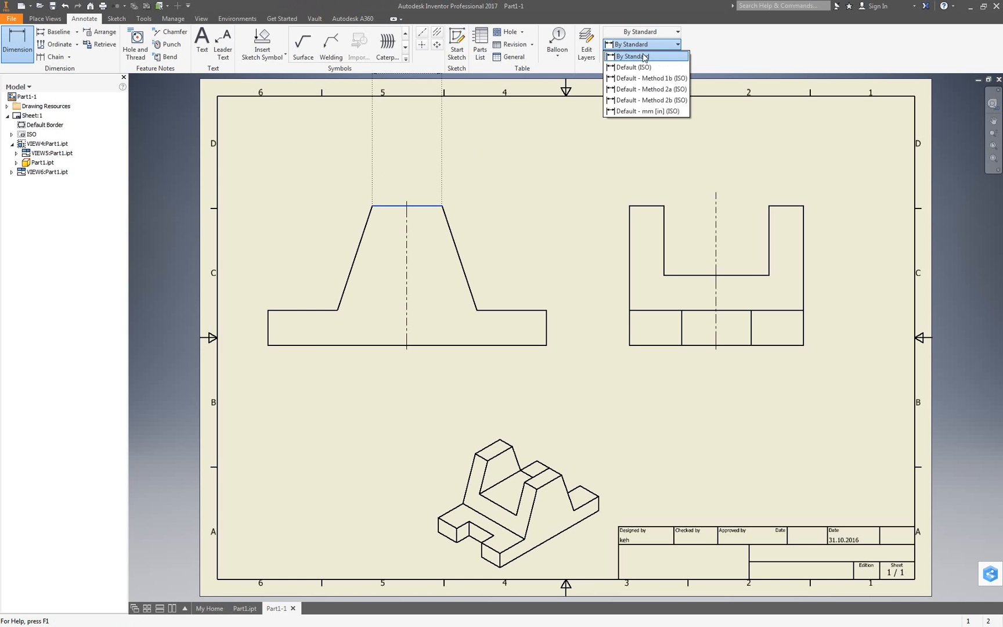
click(652, 79)
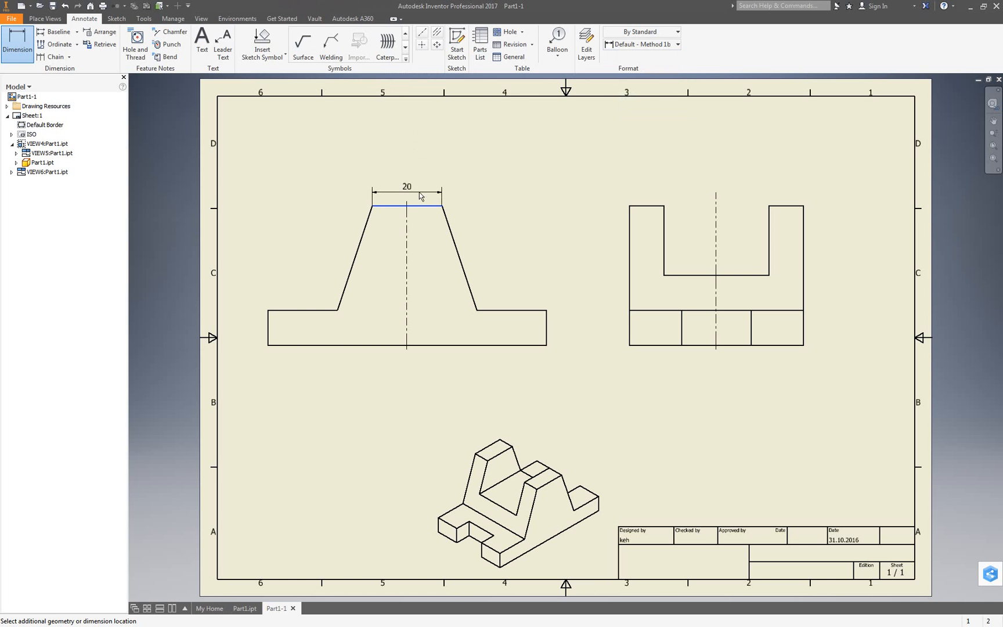
click(422, 191)
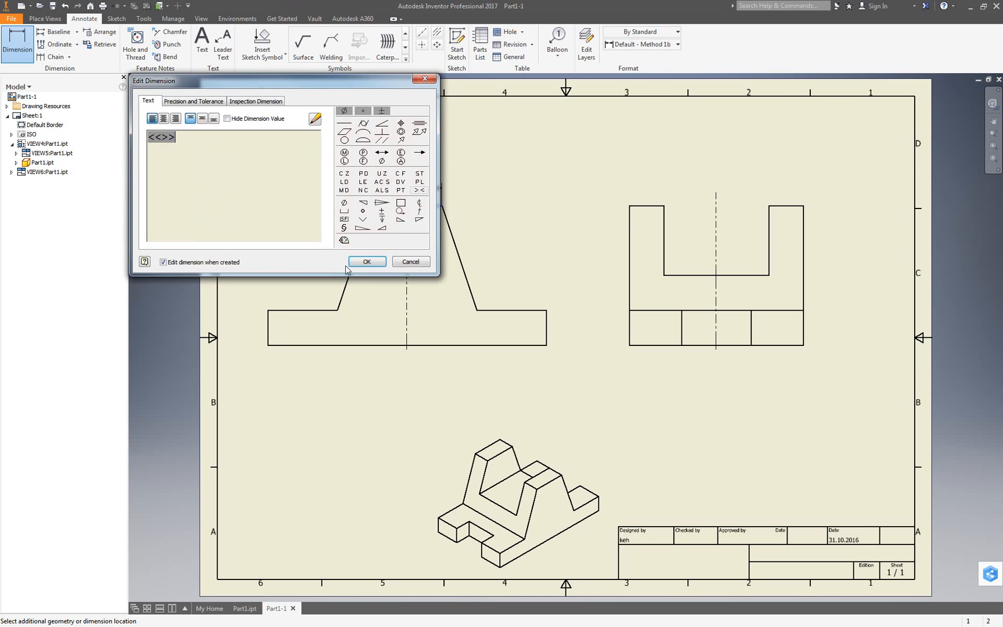
click(364, 264)
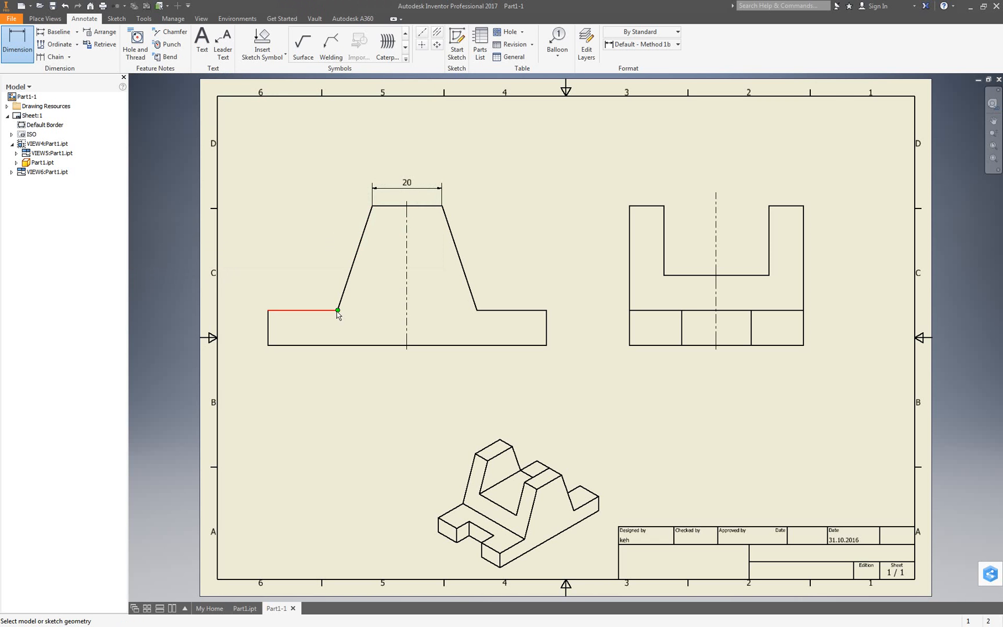
Dimension the width of the trapezoid's base where it meets the plate, placing the dimension above the top-edge dimension.
click(337, 312)
click(481, 313)
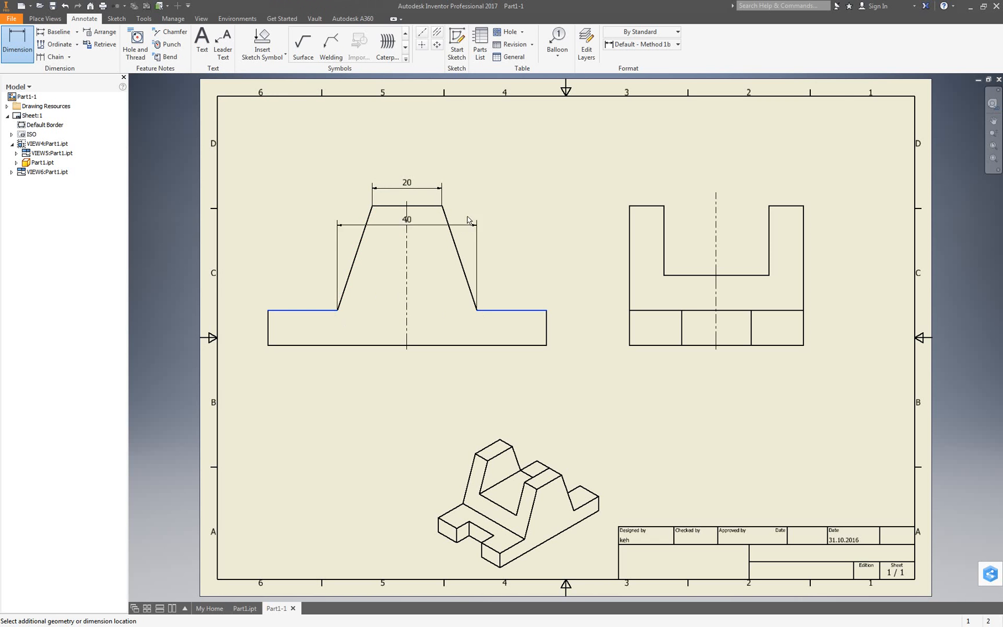
click(450, 169)
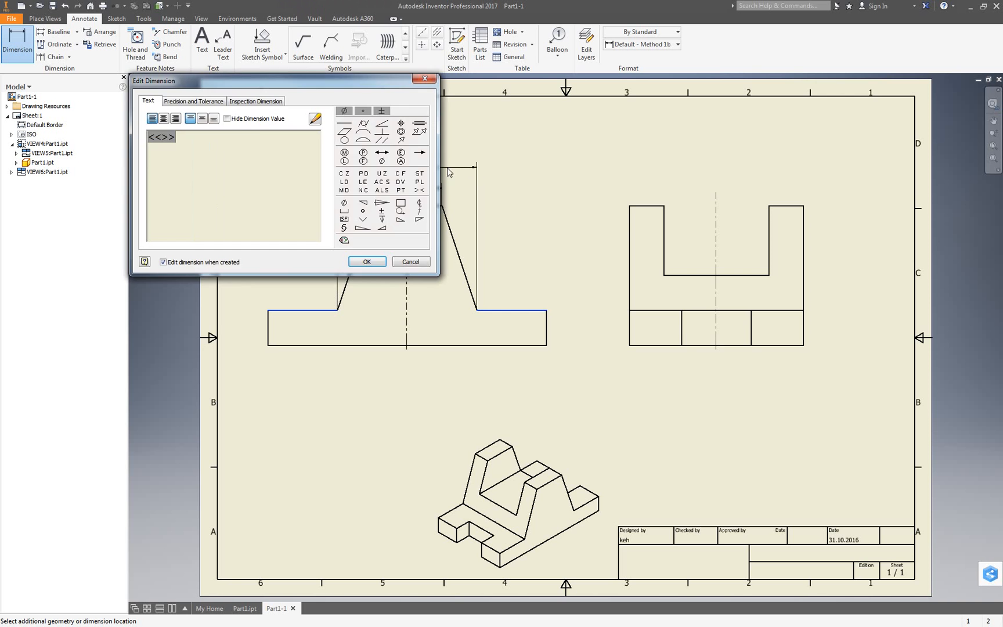
click(366, 261)
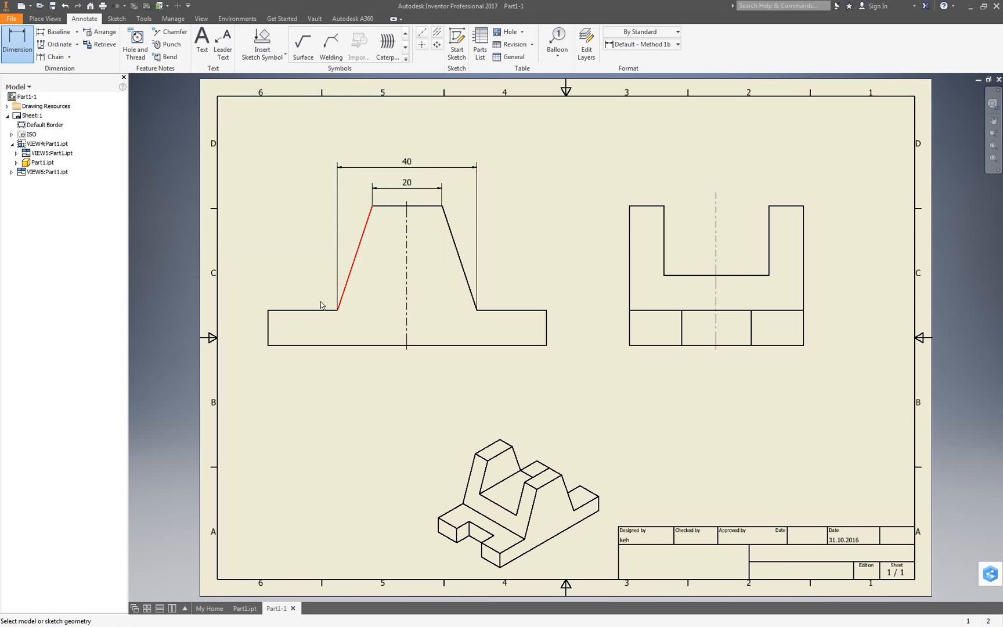
Dimension the plate's overall length in the trapezoidal view, placing the dimension below the view, and finish dimensioning.
click(268, 342)
click(547, 341)
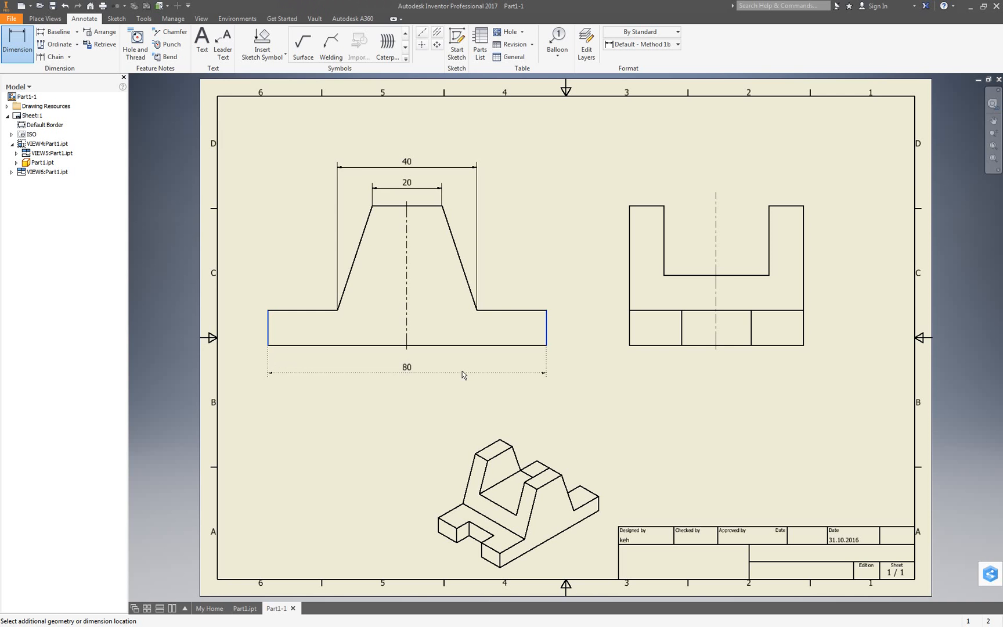
click(462, 374)
click(372, 262)
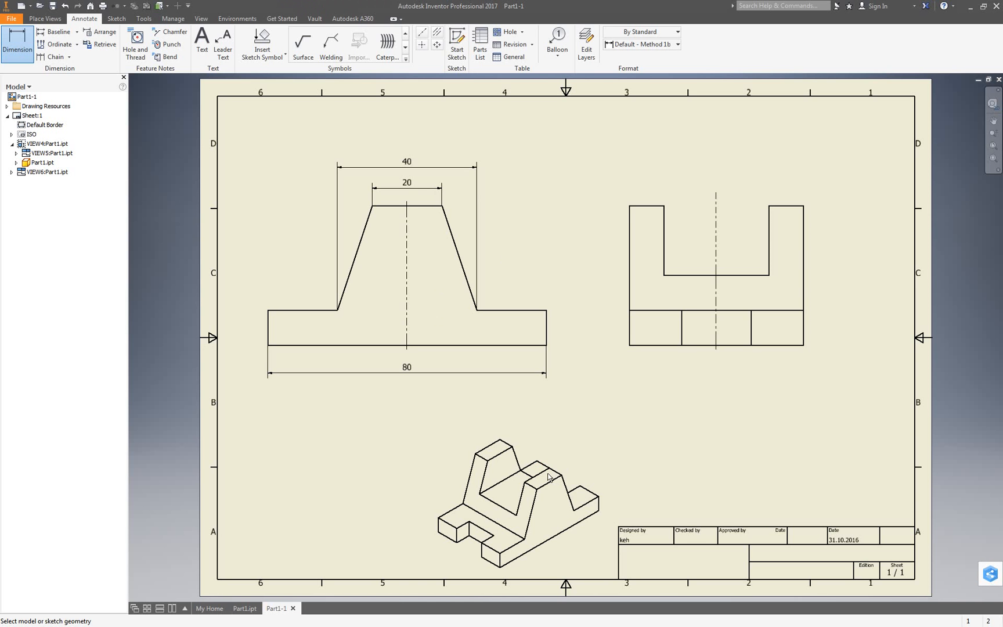
right_click(597, 310)
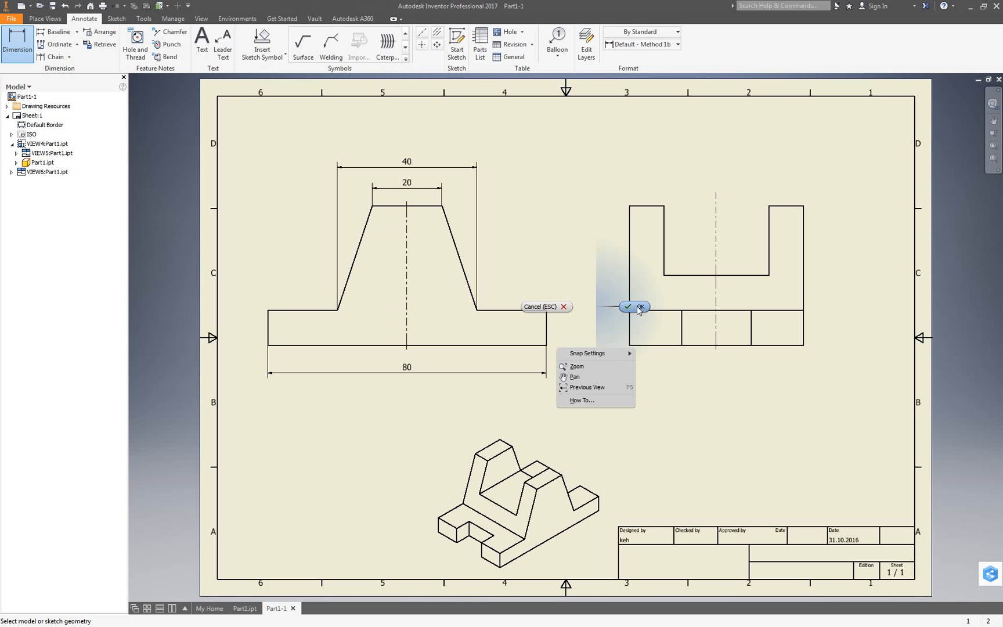
click(638, 306)
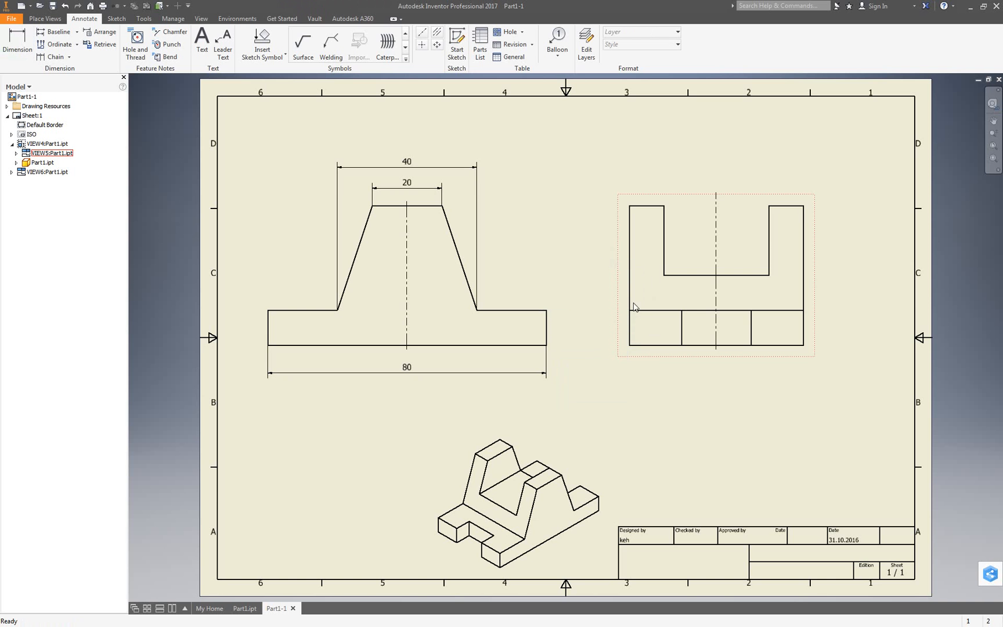
Delete the trapezoidal base view together with its projected U-shaped view.
click(715, 220)
right_click(526, 226)
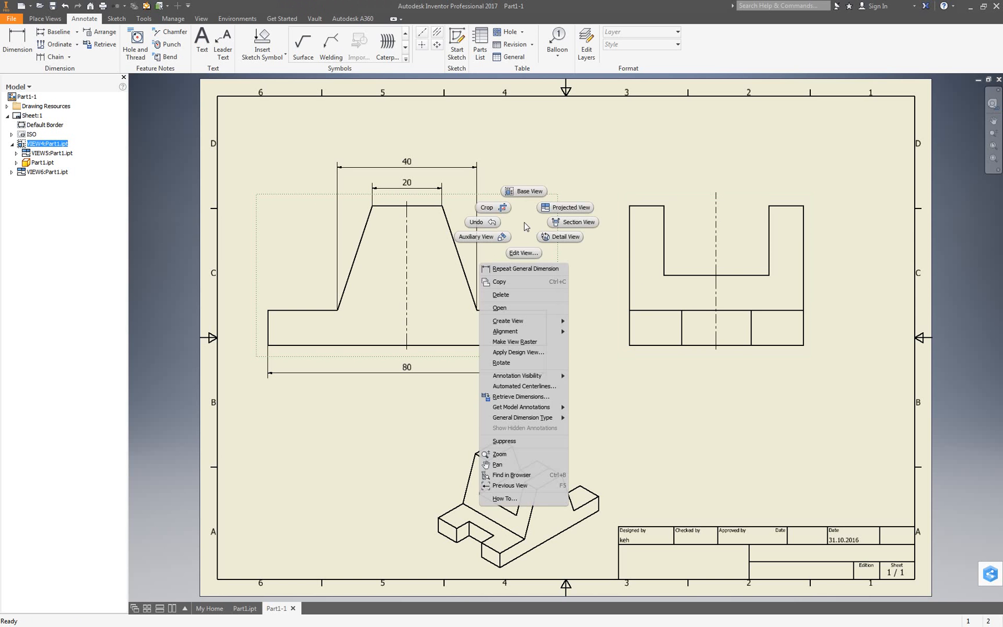
click(517, 295)
click(524, 332)
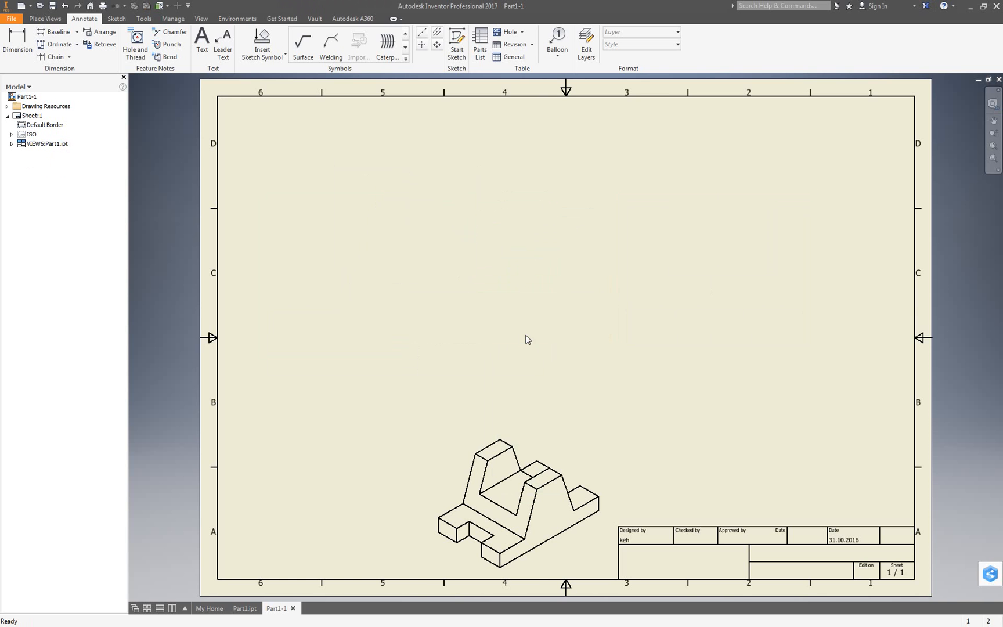
right_click(571, 448)
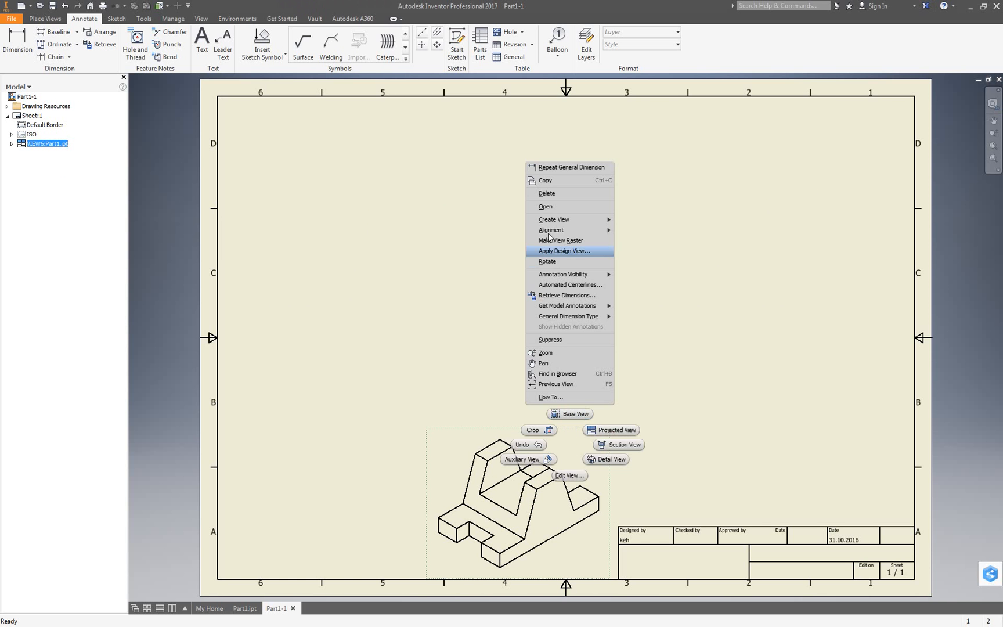
click(546, 193)
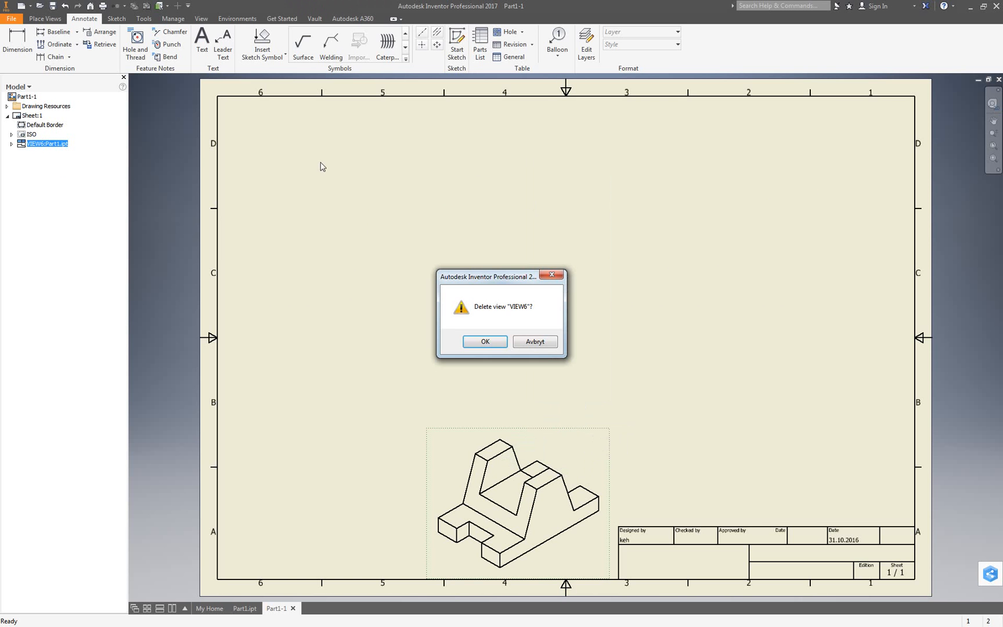
click(543, 345)
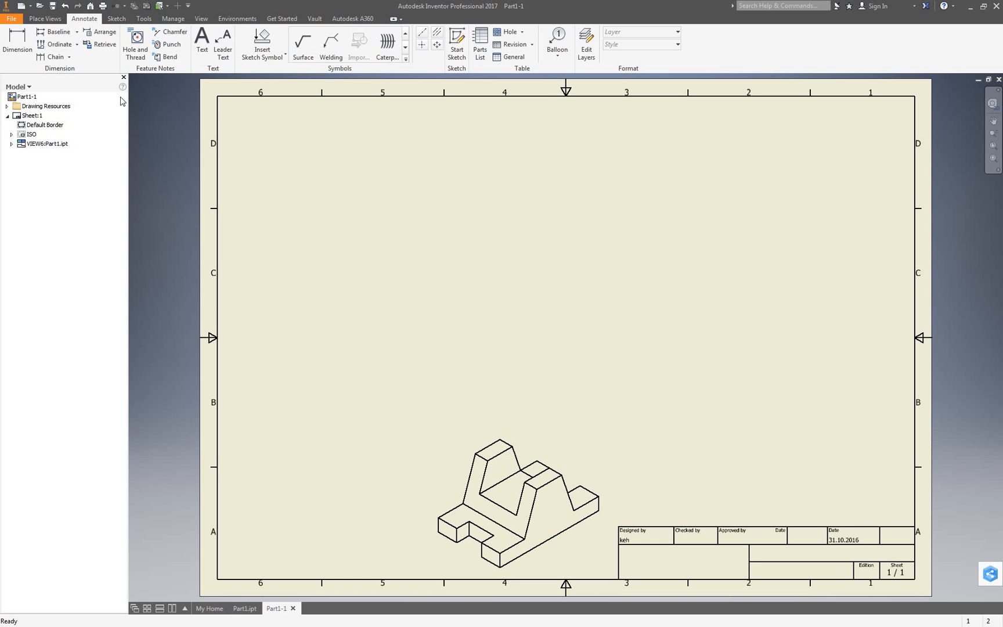
Start a base view of Part1.ipt in the Top orientation, with the plate's length running vertically.
click(45, 18)
click(10, 41)
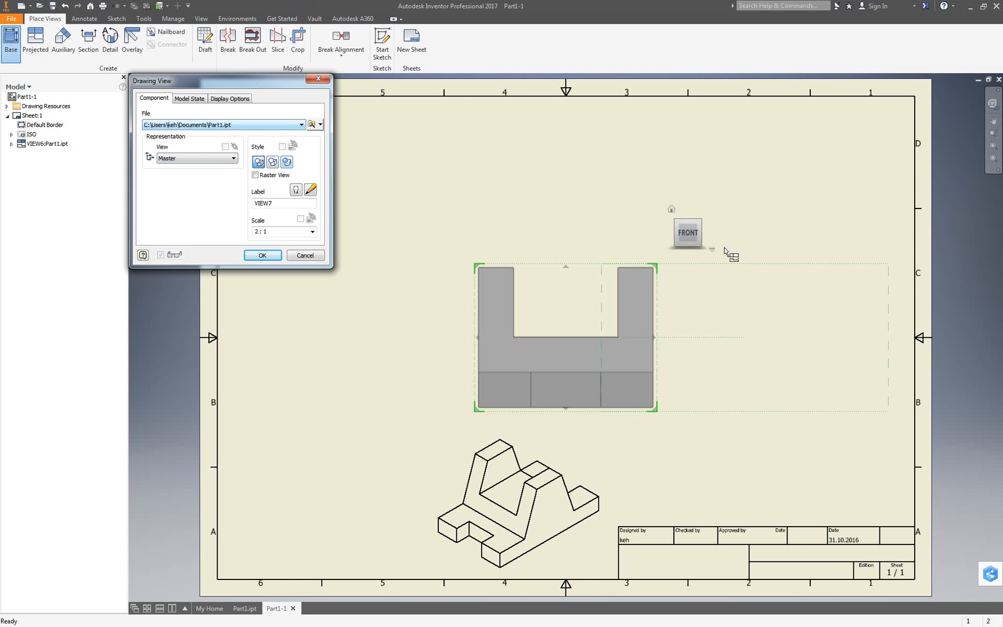
mouse_move(689, 237)
click(688, 213)
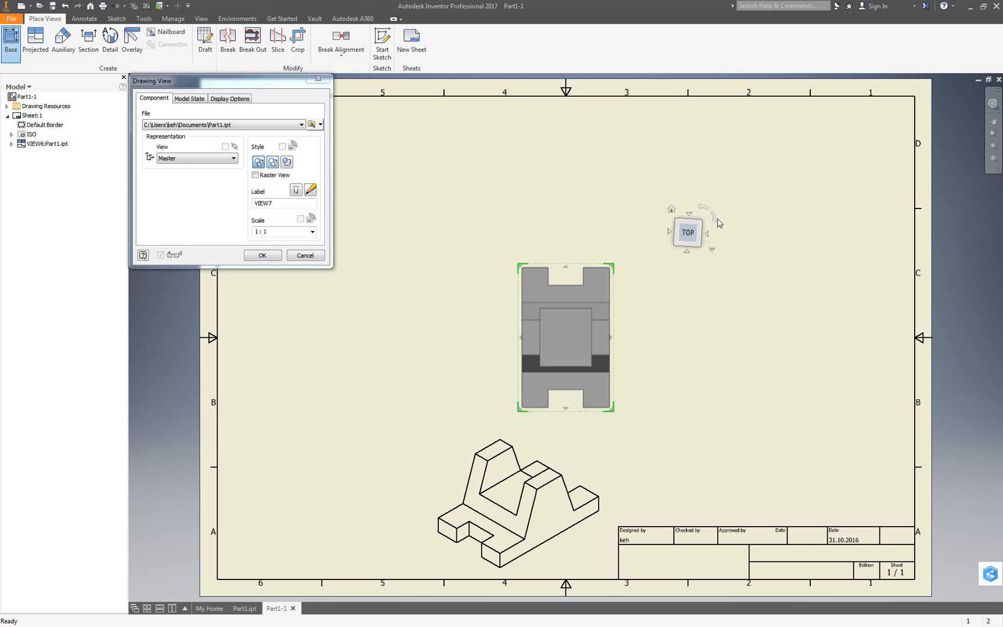
click(715, 219)
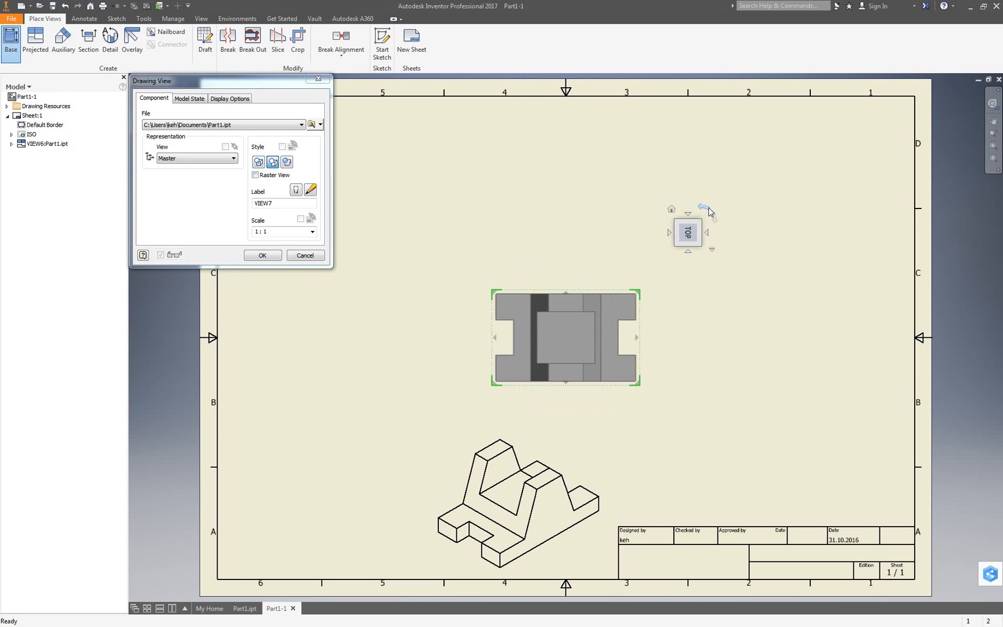
click(704, 209)
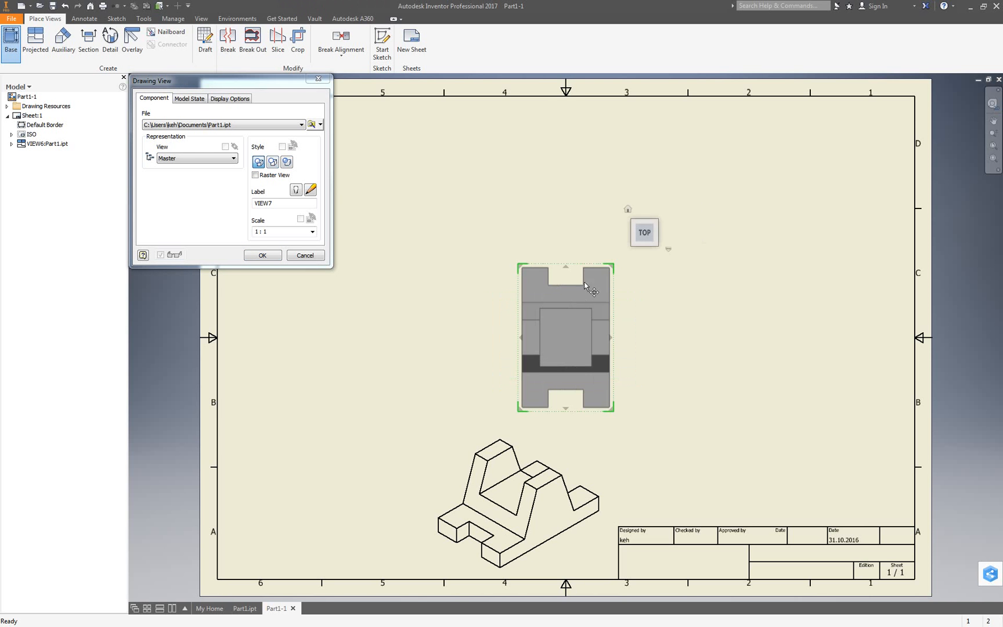
Create the top view at 2:1 scale and move it to the upper-left area of the sheet.
click(284, 232)
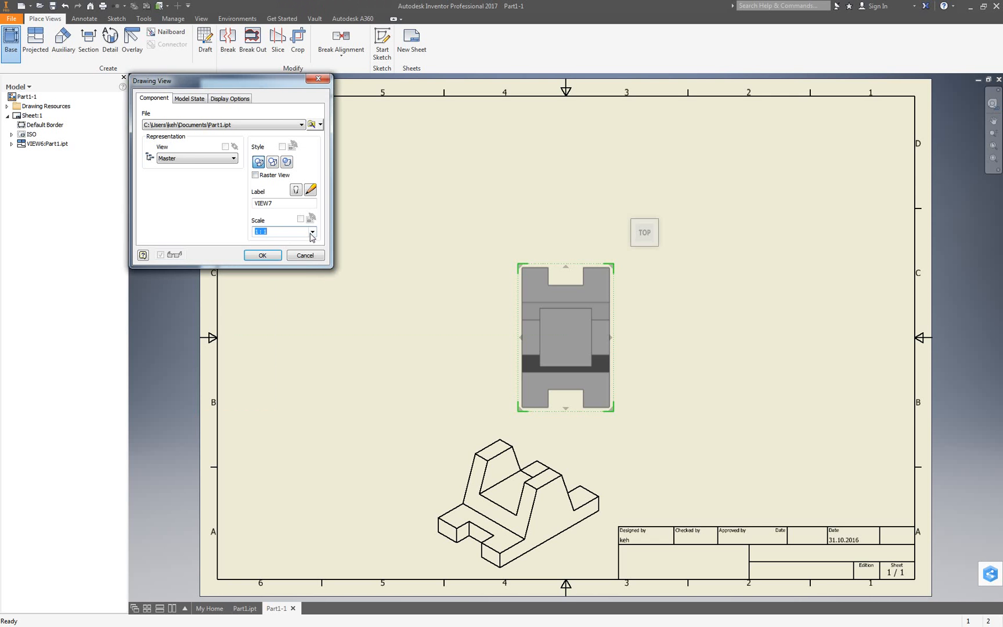
click(312, 231)
click(307, 262)
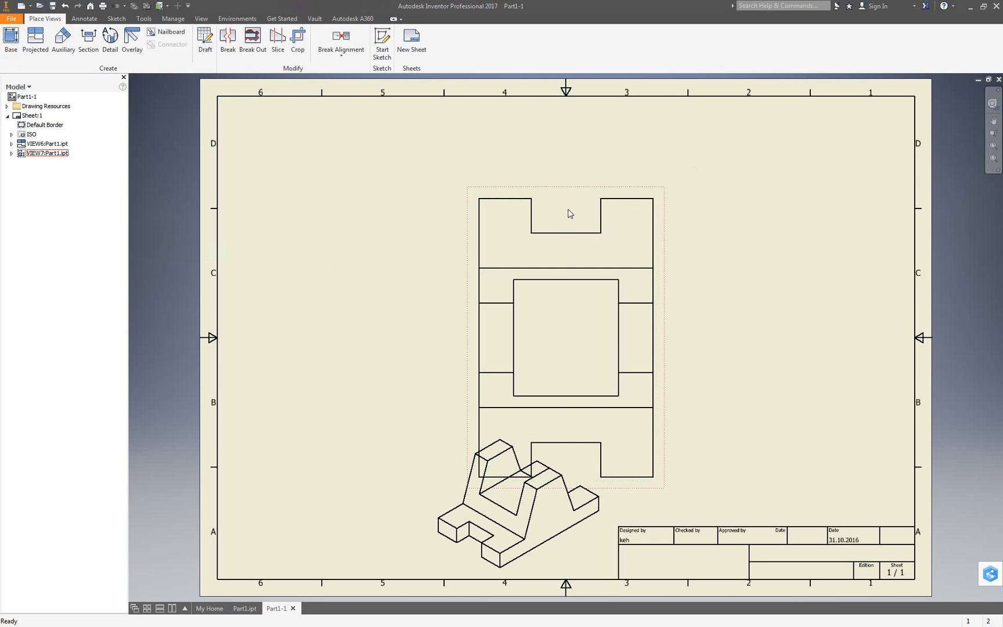
mouse_move(575, 196)
mouse_down()
mouse_move(461, 165)
mouse_move(378, 122)
mouse_up()
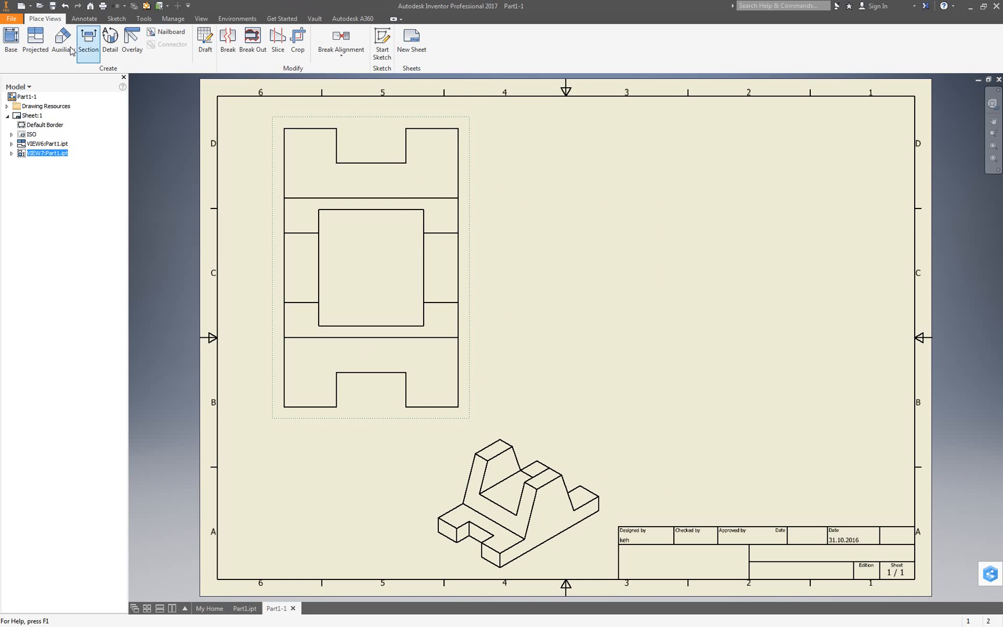
Create a full-depth 2:1 section view A along a vertical line through the notch centres, placing it to the right of the top view.
click(89, 39)
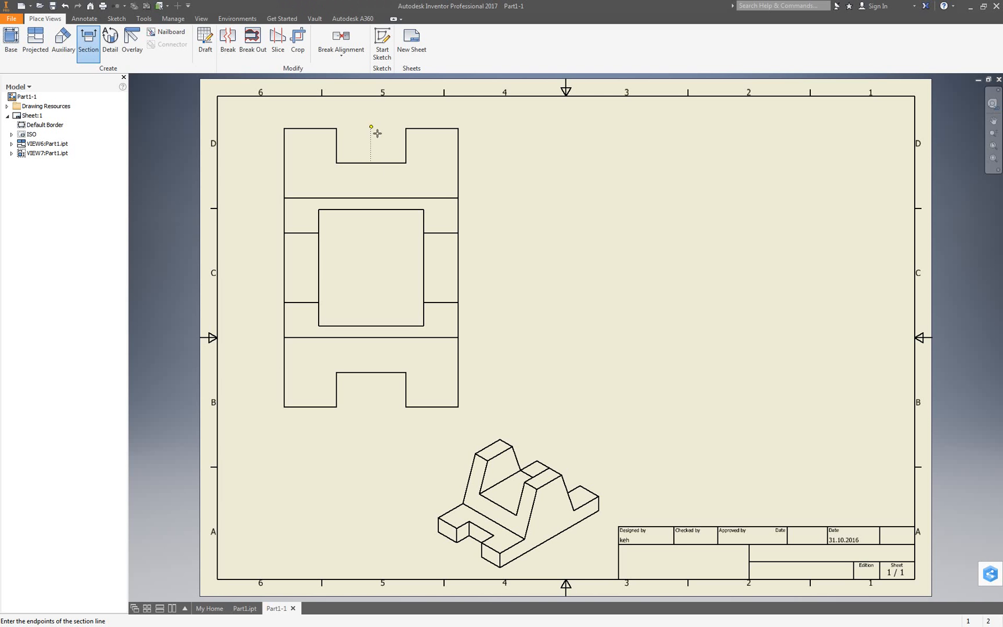
click(371, 110)
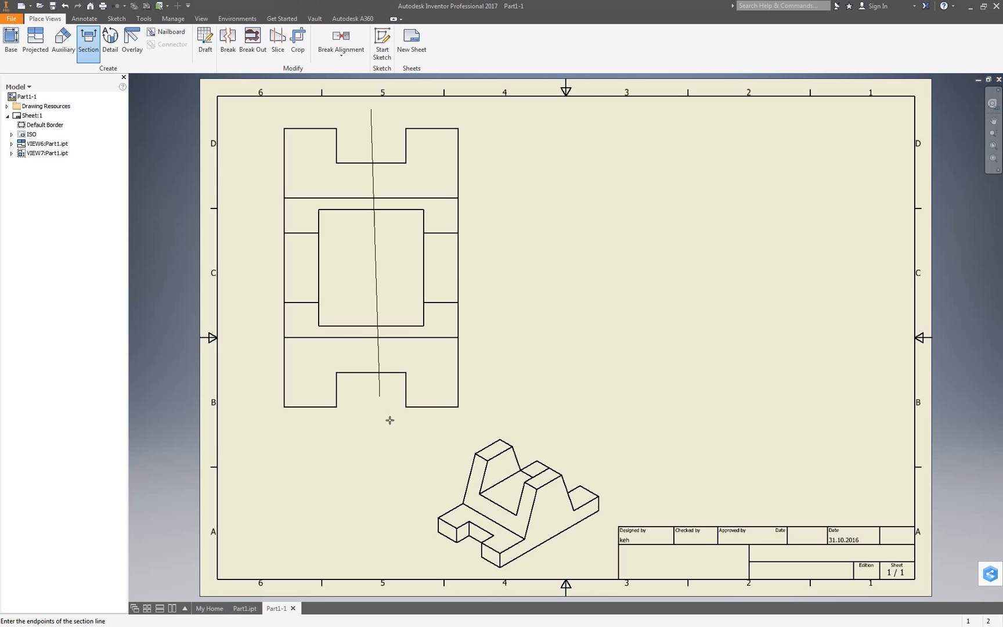
click(374, 435)
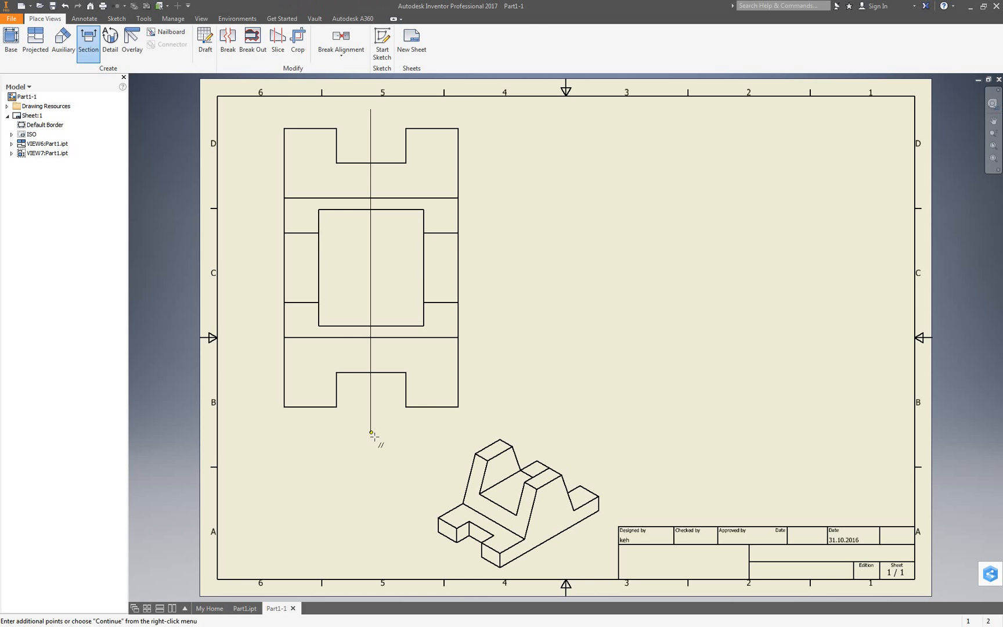
right_click(379, 432)
click(419, 428)
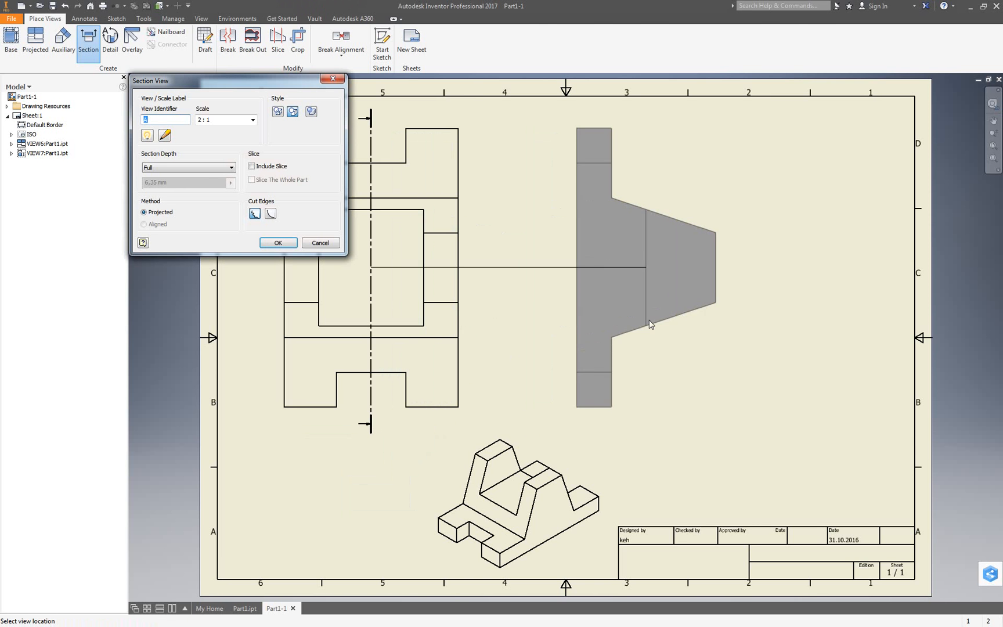
click(764, 340)
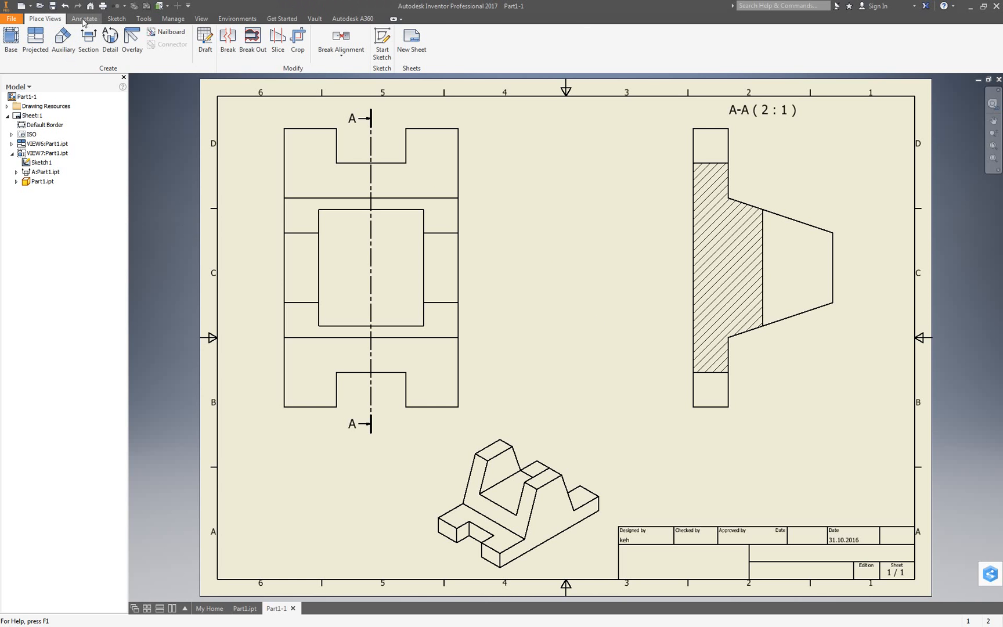
Add a horizontal centerline across the top view between the midpoints of its left and right edges.
click(84, 18)
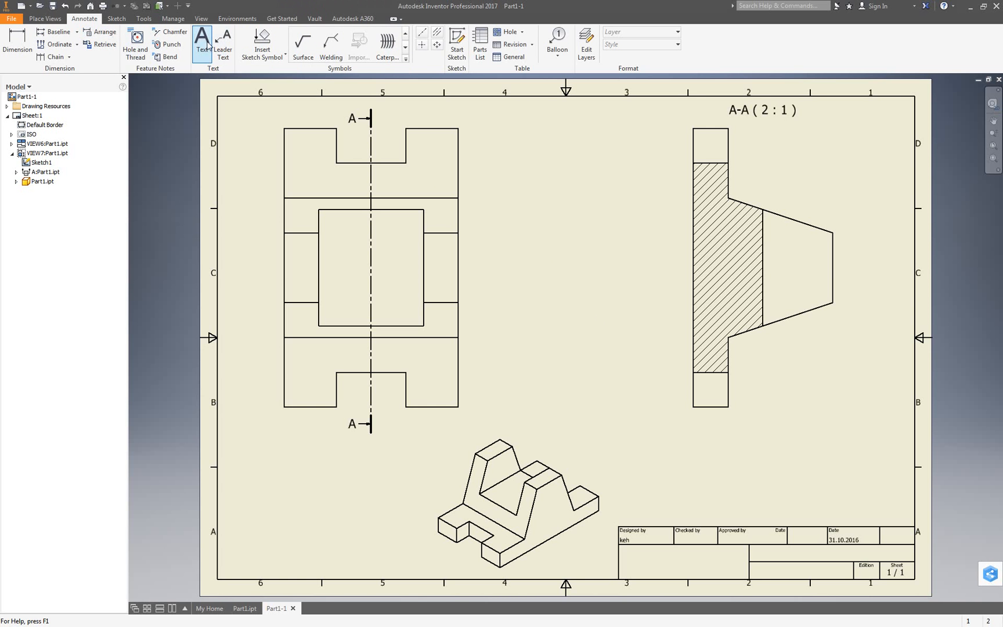
click(422, 32)
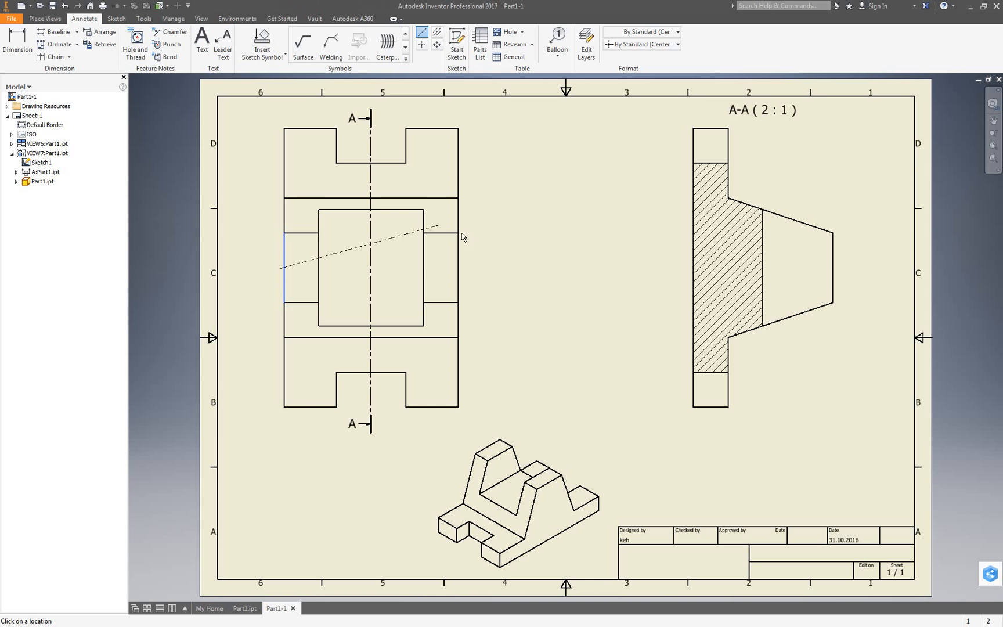
click(459, 268)
right_click(497, 235)
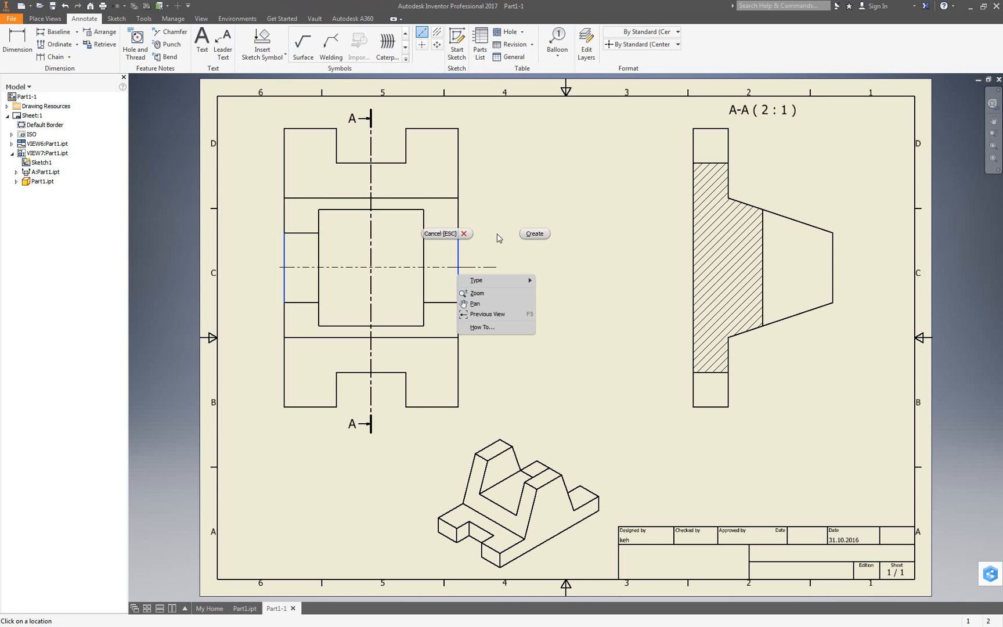
click(534, 233)
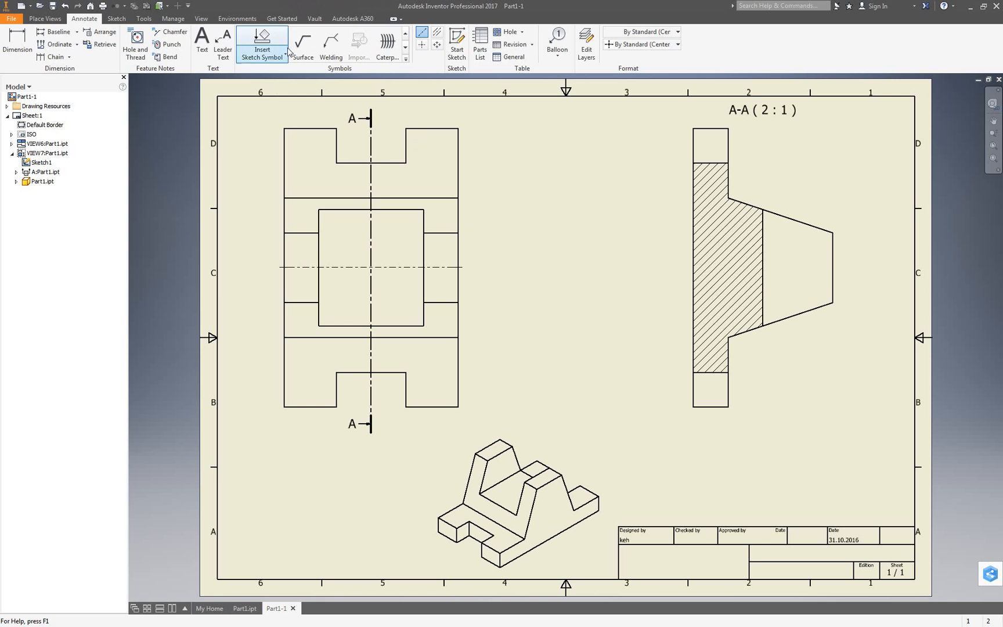
Add a vertical centerline to the top view between the midpoints of the two notch floors.
click(457, 45)
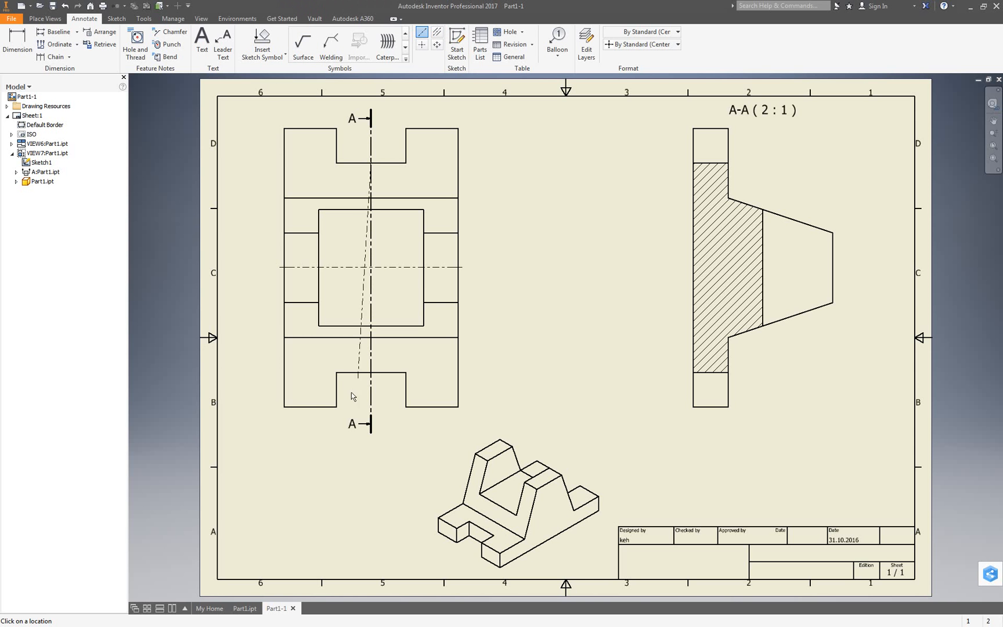
click(376, 379)
right_click(381, 381)
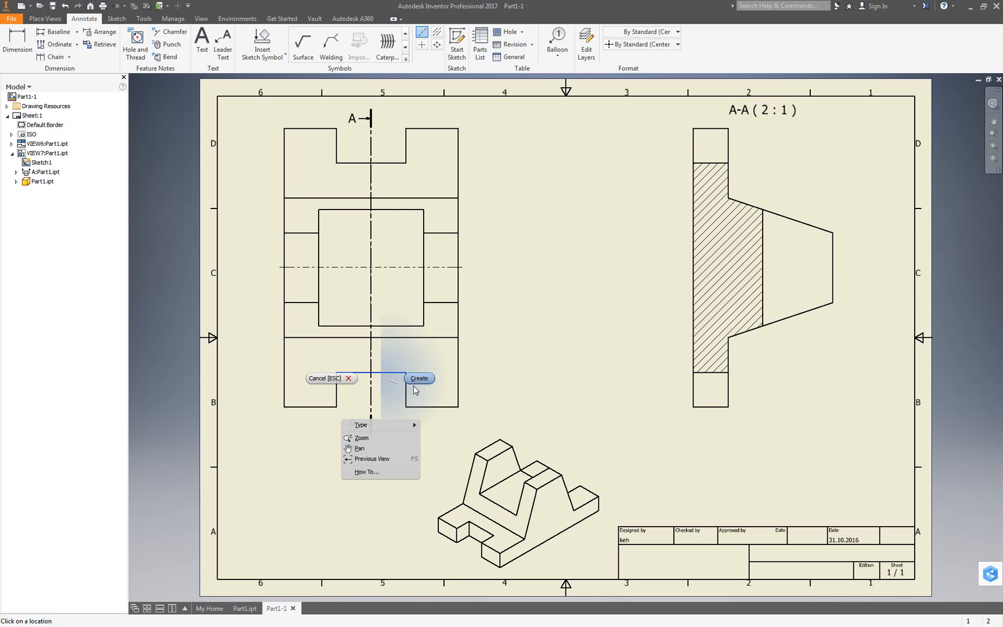
click(415, 384)
key(Escape)
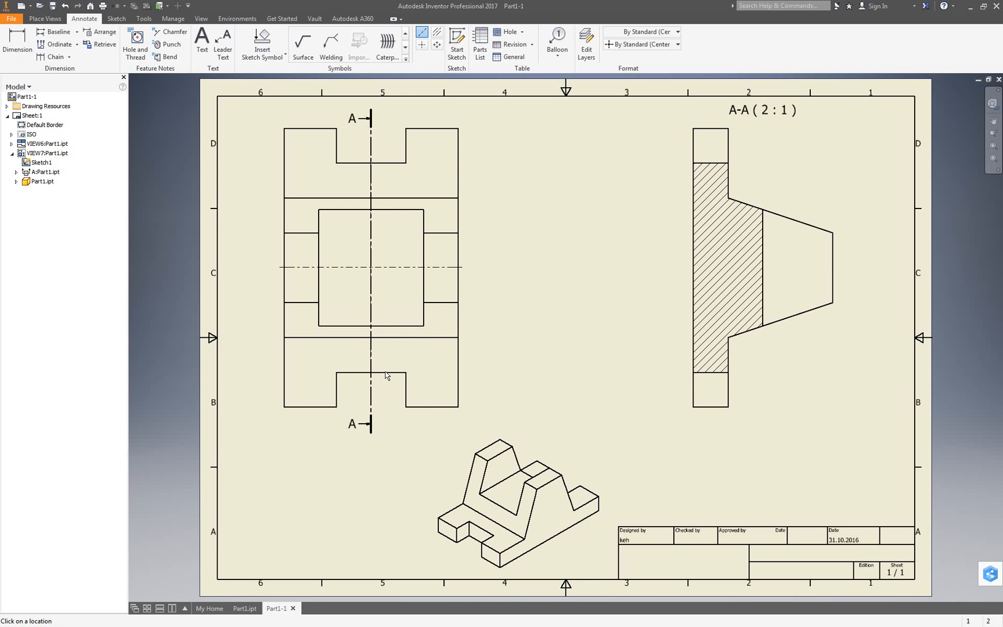
Add a horizontal centerline through section view A-A from the base edge's midpoint to the opposite short edge's midpoint.
click(832, 268)
right_click(661, 266)
click(693, 266)
key(Escape)
Dimension the block's narrow top end along the right edge of the top view, using the Default - Method 1b (ISO) style.
key(d)
click(458, 251)
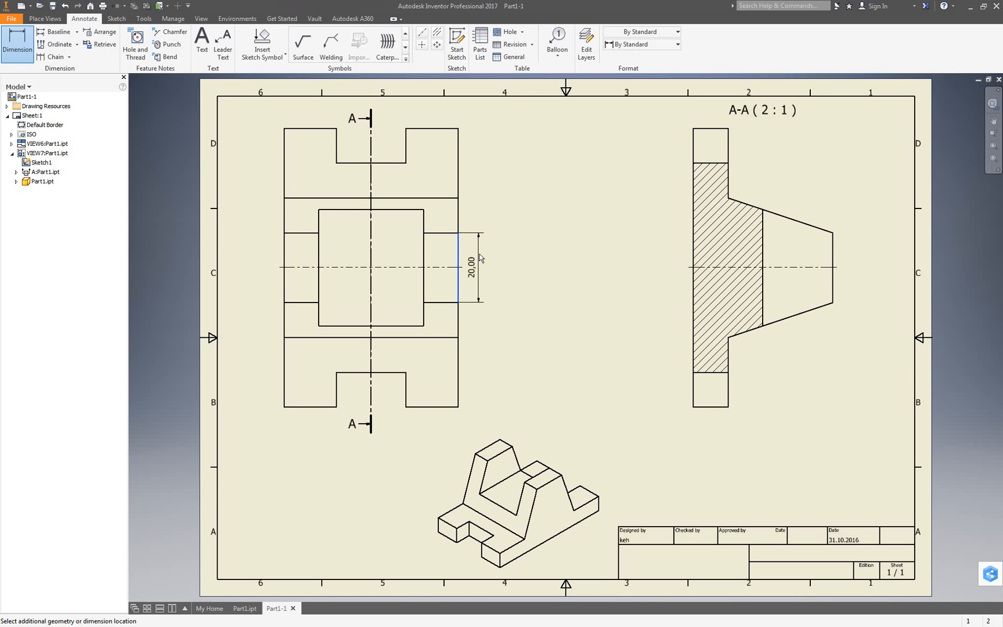
click(641, 44)
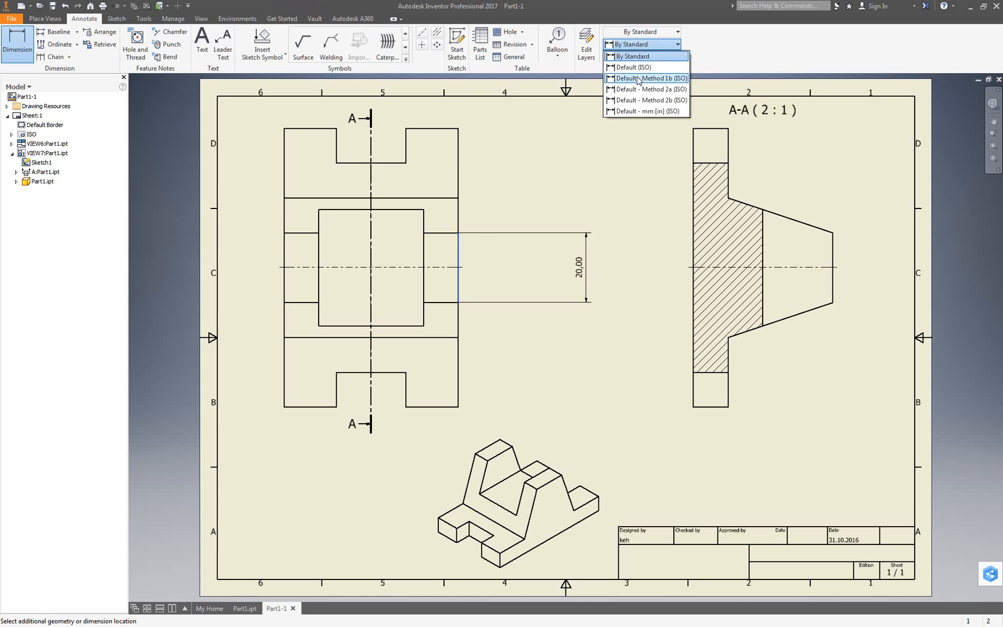
click(641, 78)
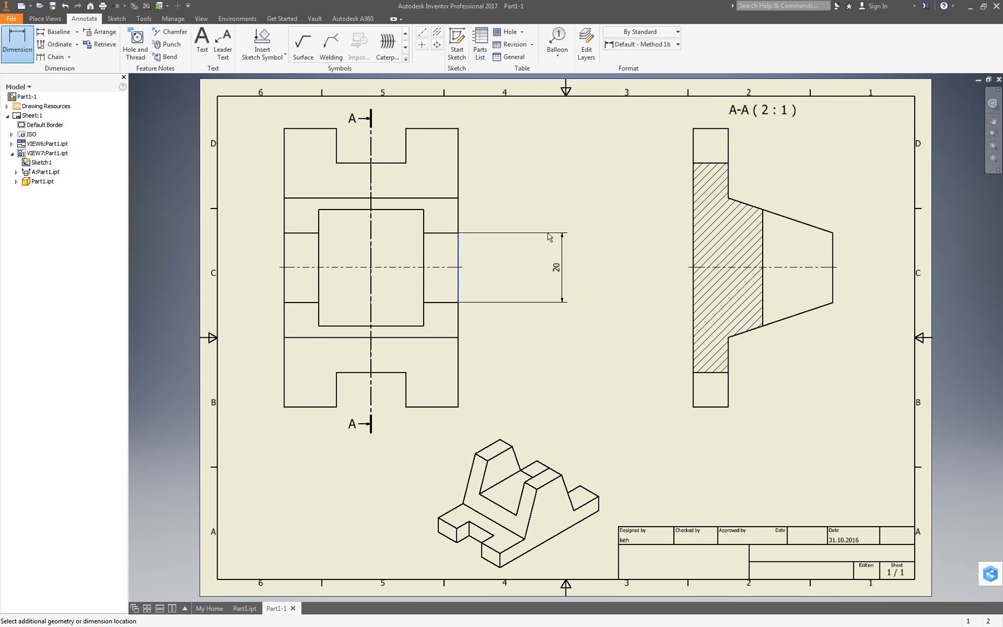
click(479, 276)
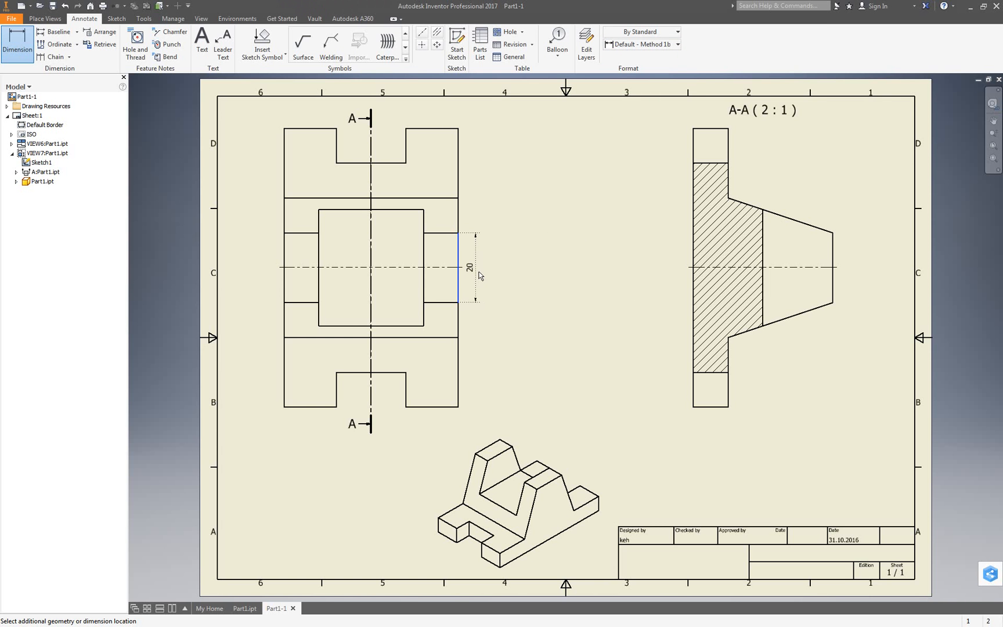
click(367, 261)
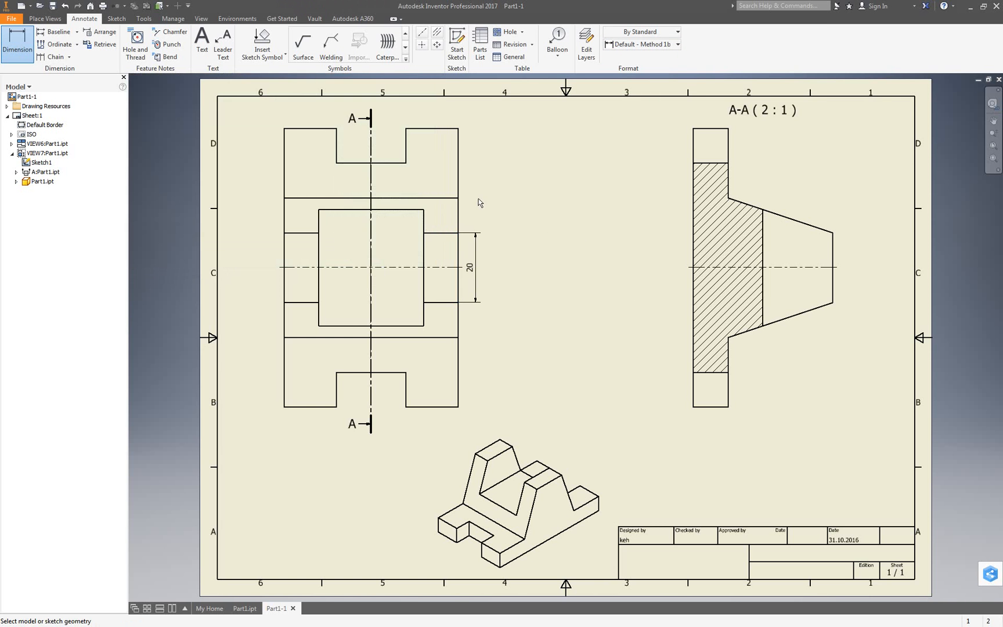
Dimension the distance between the block's two base edges in the top view, outside the first dimension.
click(455, 199)
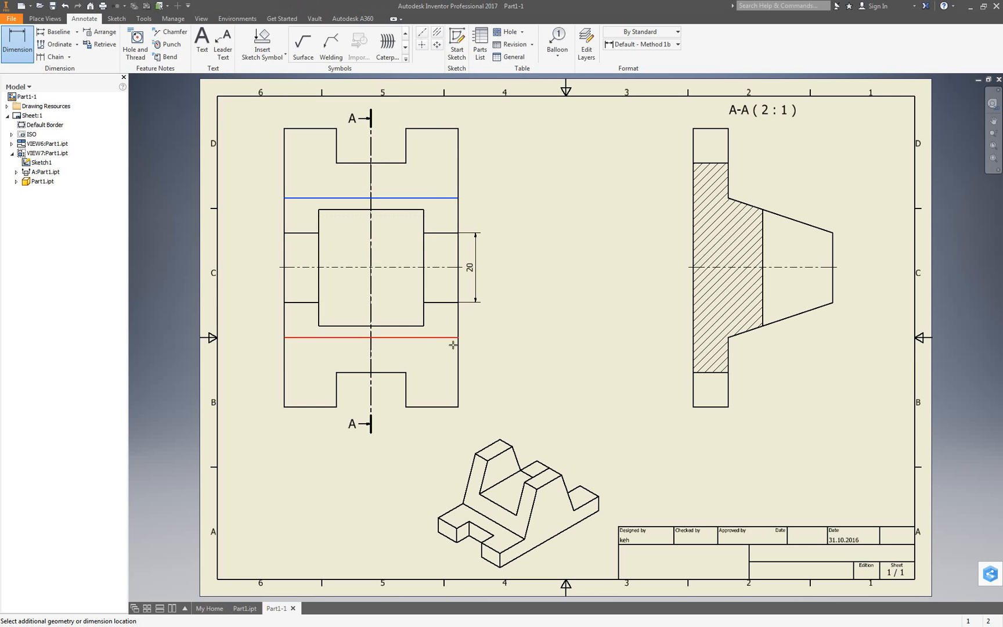
click(378, 337)
click(497, 285)
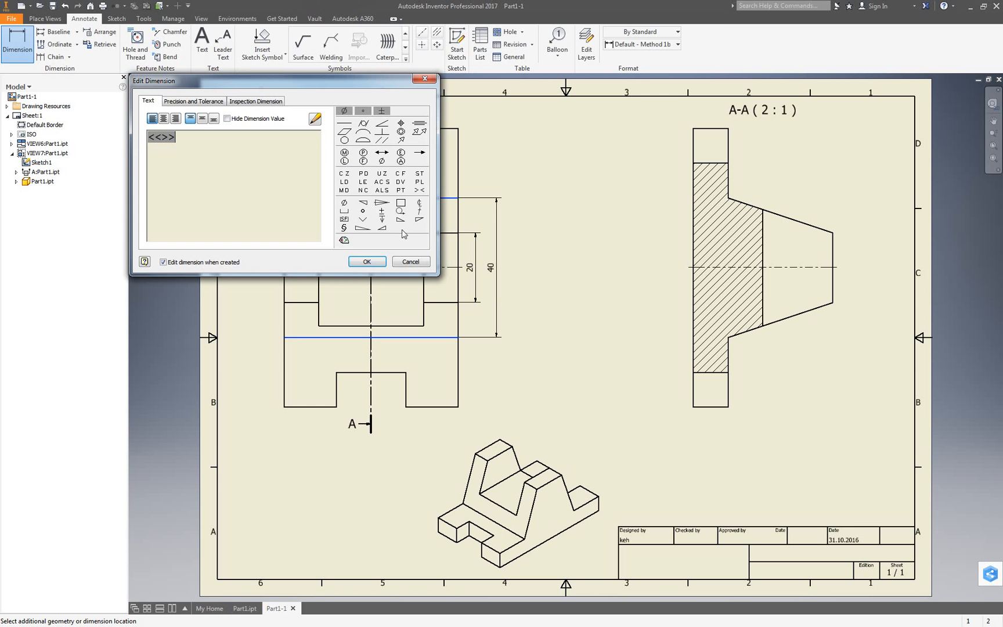
click(378, 265)
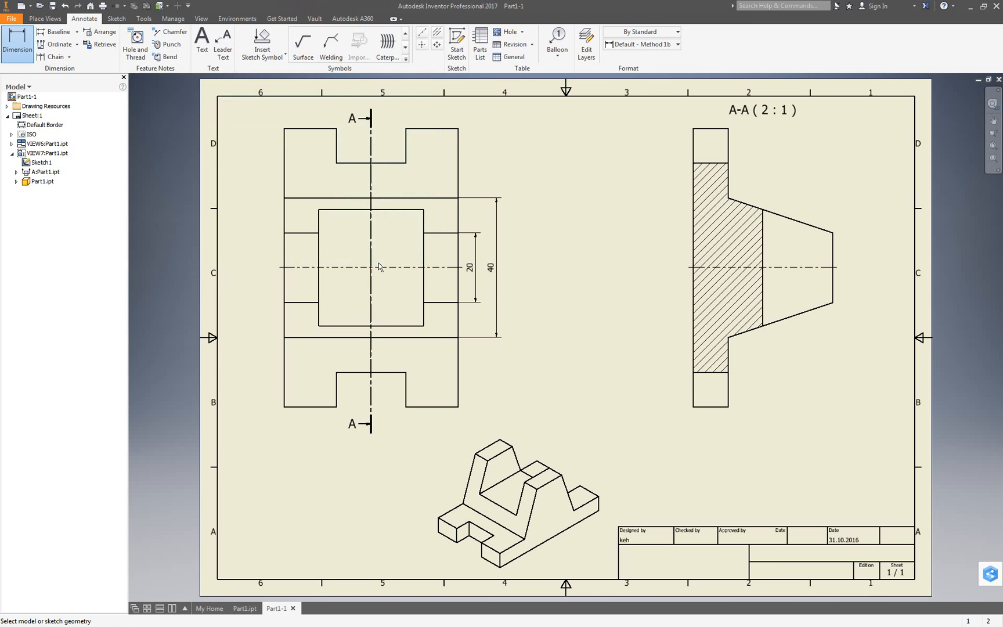
Dimension the plate's full vertical length in the top view, outside the other two dimensions.
click(449, 128)
click(448, 408)
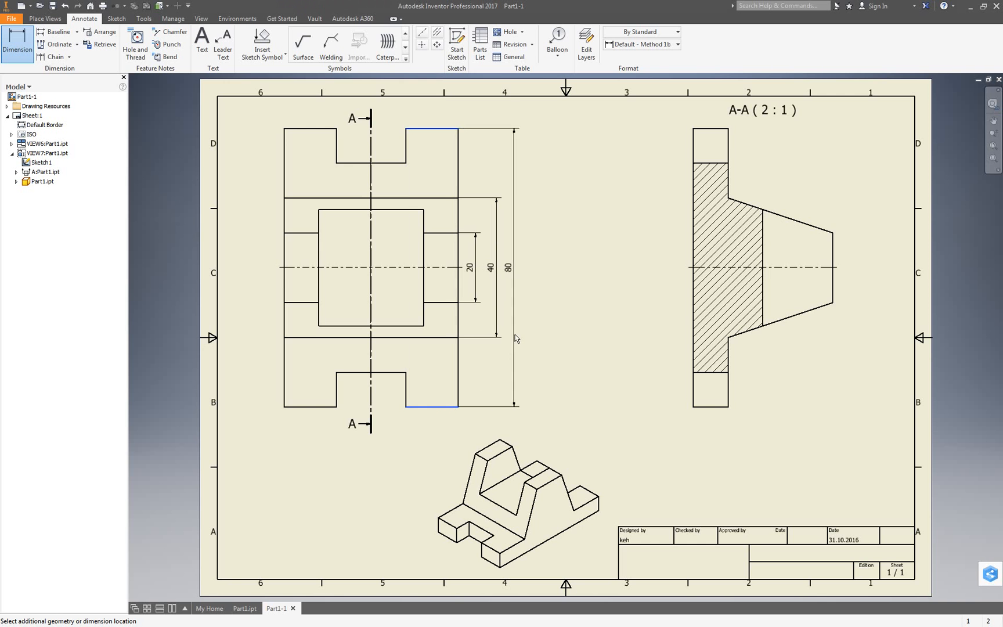
click(517, 331)
click(366, 261)
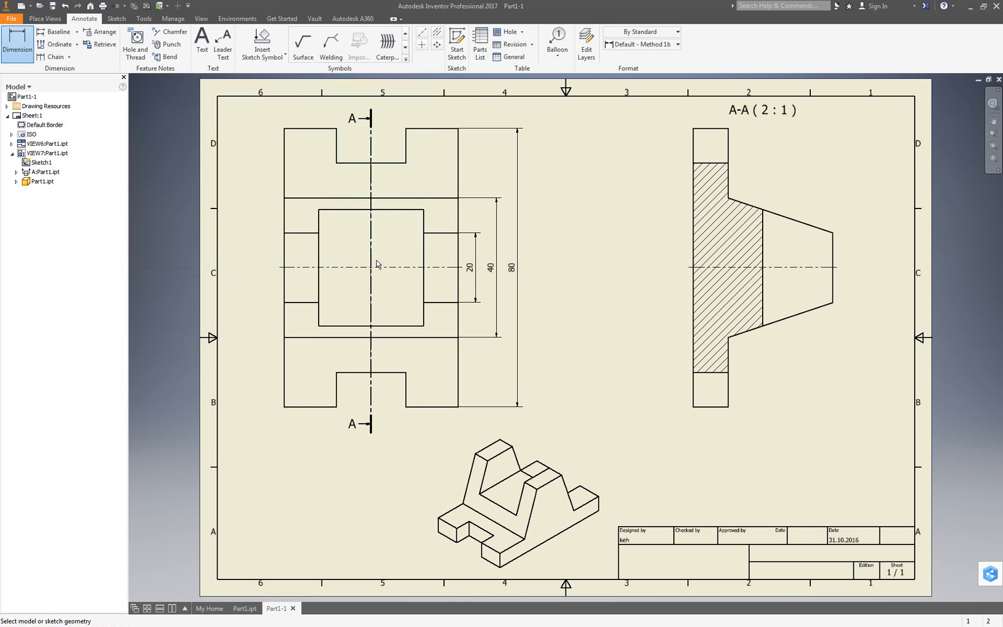
Dimension the hatched base edge between the notch floors in section view A-A, placing it left of the view.
click(699, 206)
click(676, 197)
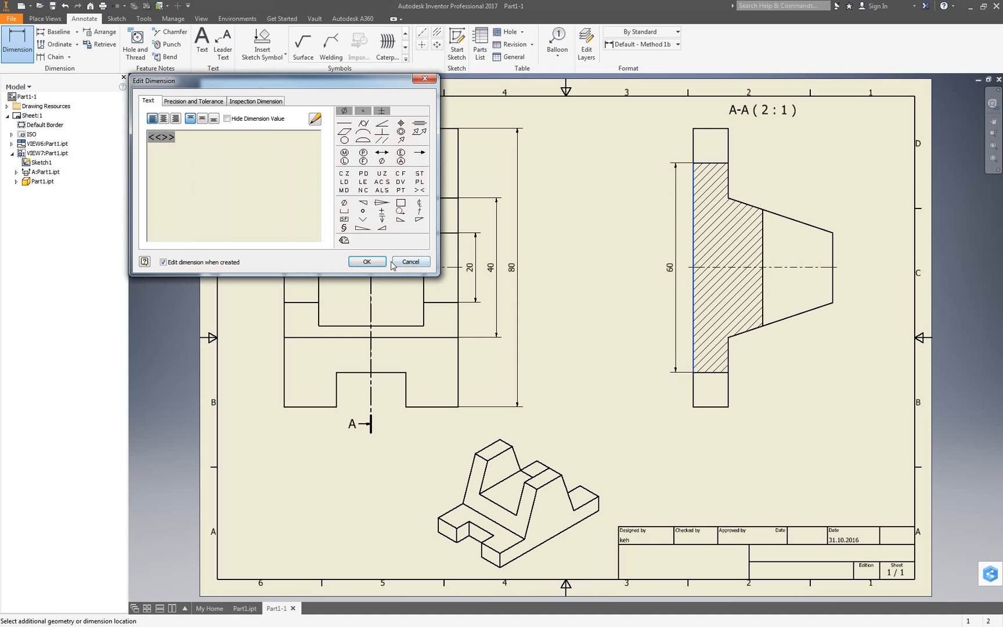
click(367, 261)
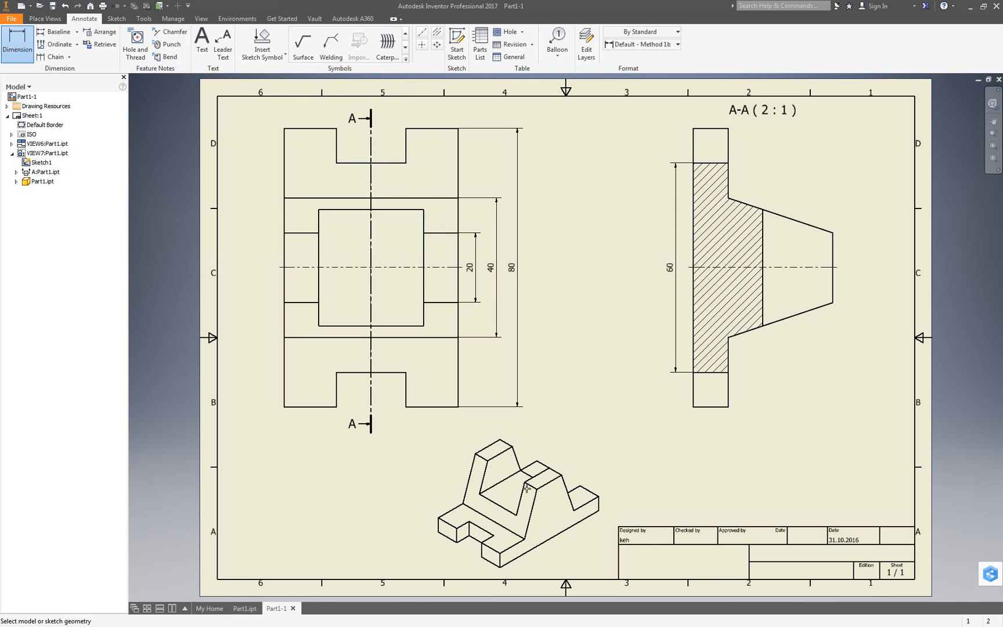
Dimension the slot floor line in section view A-A, right of the block, with the Reference tolerance method.
click(765, 251)
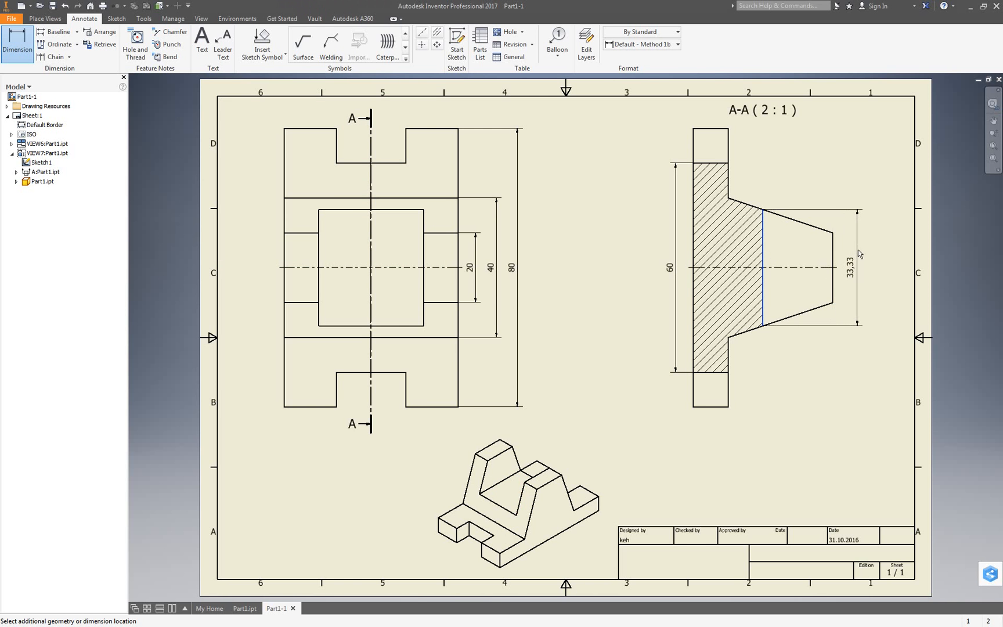
click(854, 255)
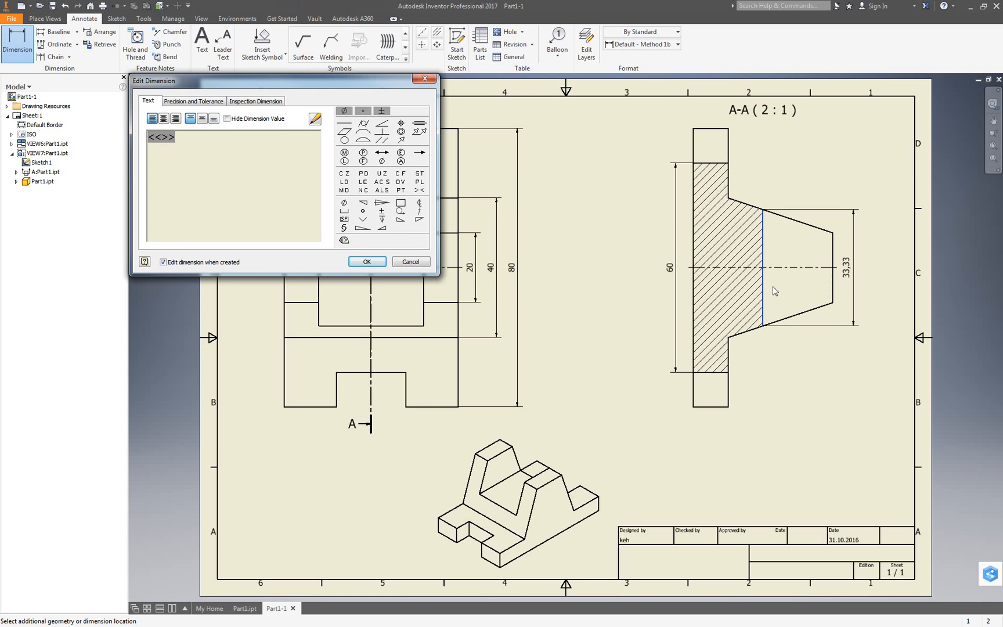
click(198, 103)
click(173, 155)
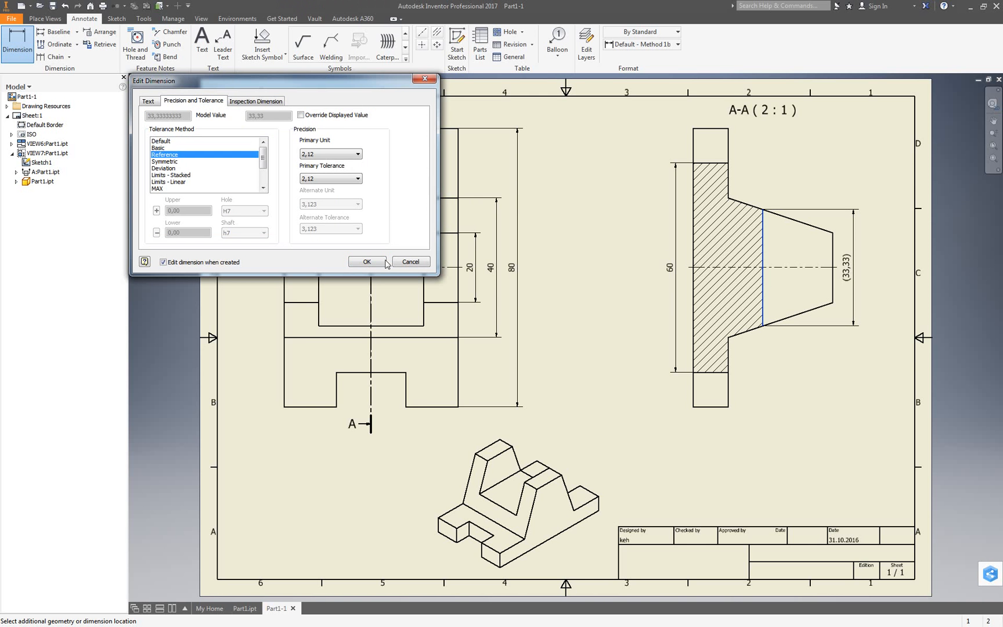
click(367, 262)
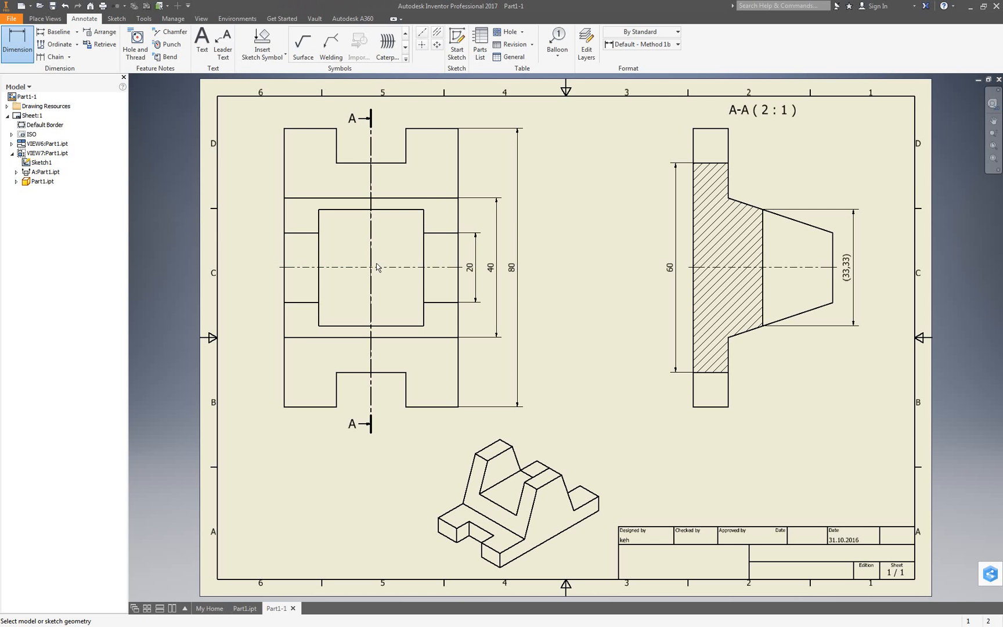
Set the reference dimension's primary unit precision to one decimal place (1,1).
double_click(851, 275)
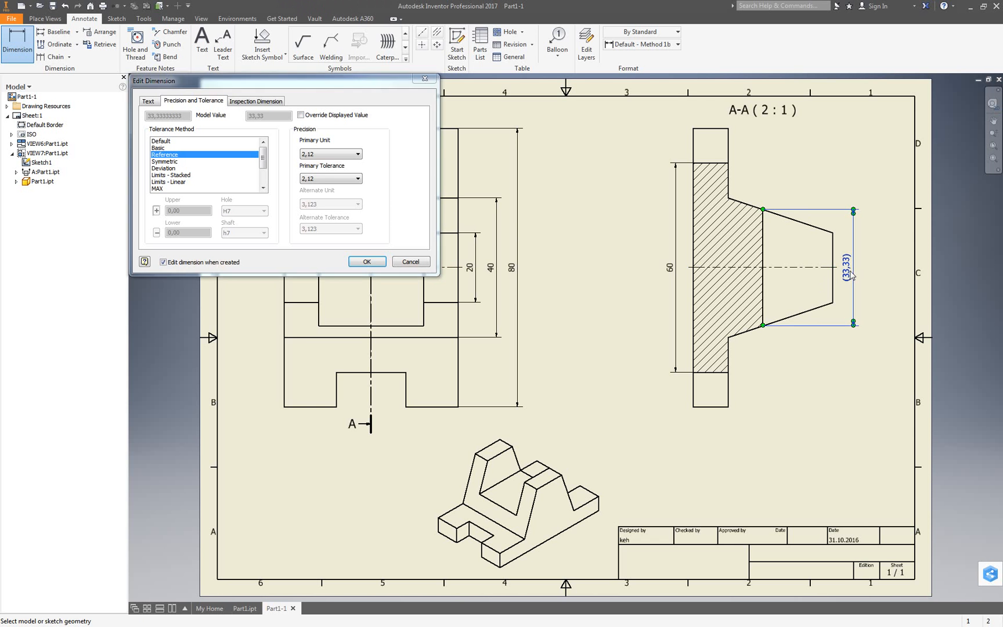
click(337, 154)
click(340, 172)
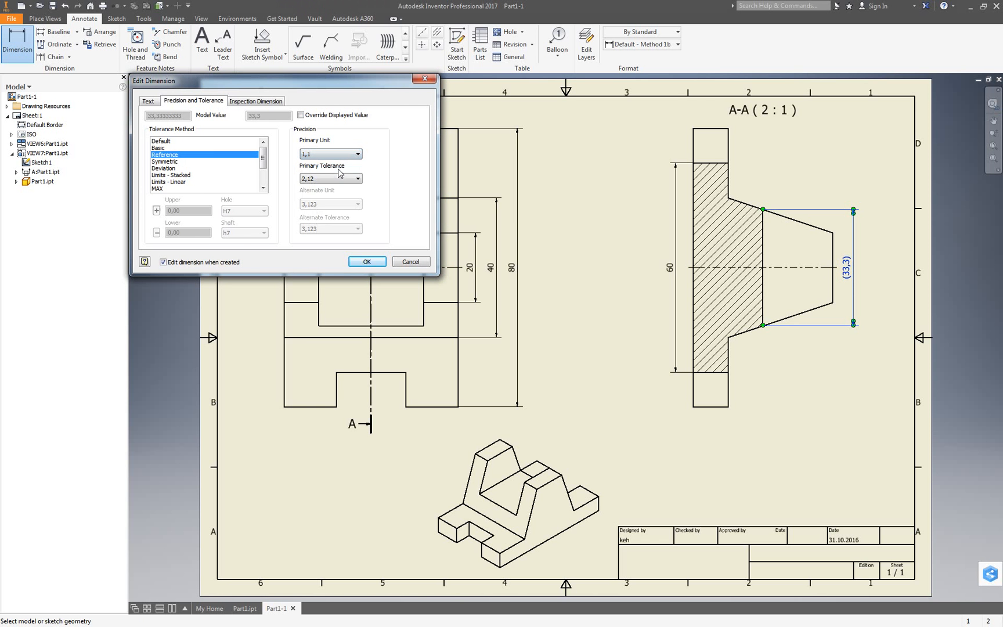
click(372, 263)
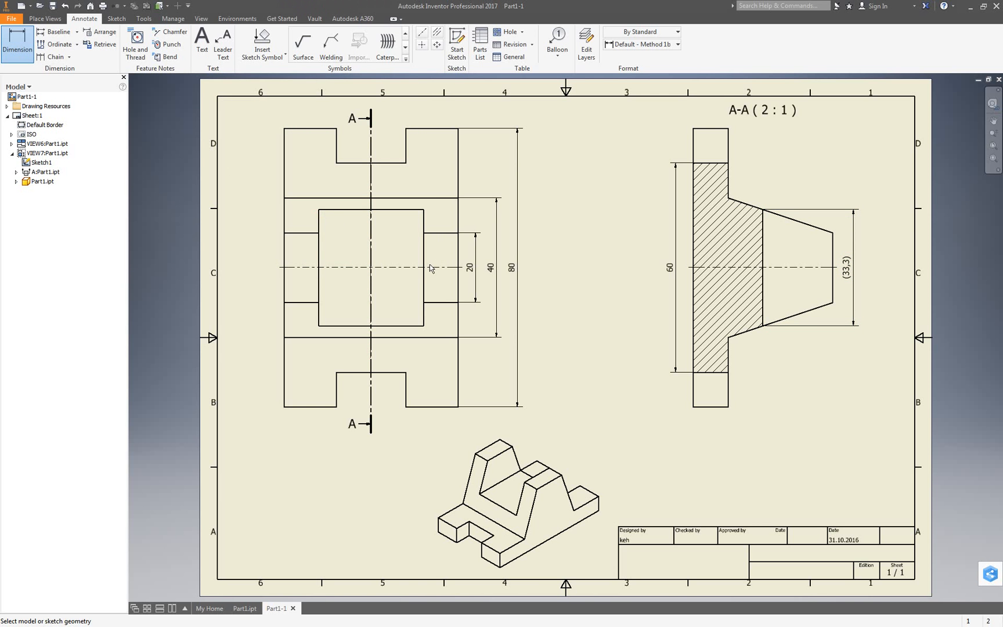
Dimension the plate's thickness below section view A-A.
click(720, 409)
click(717, 430)
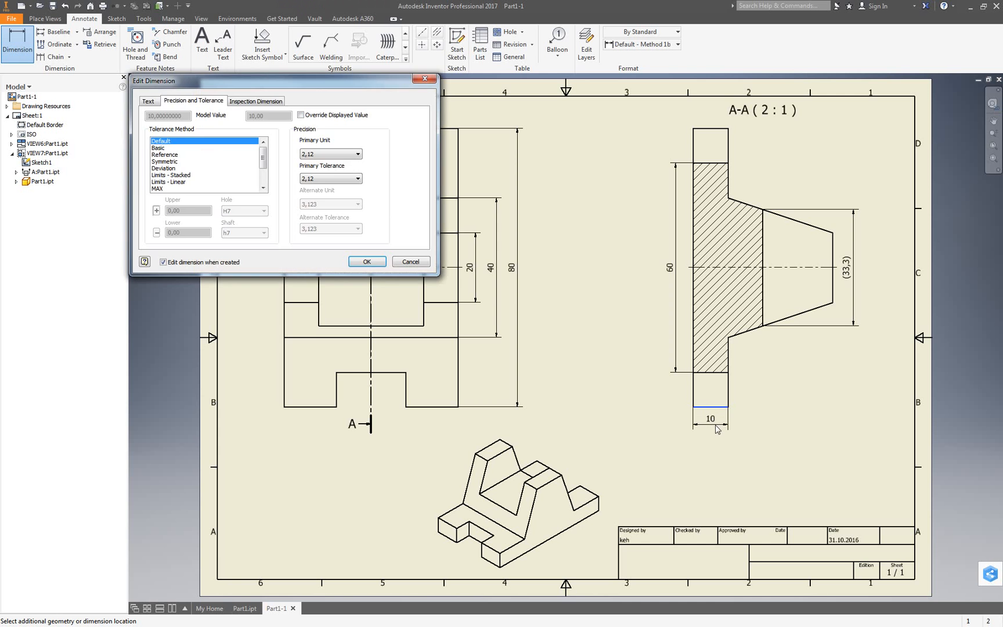
click(367, 262)
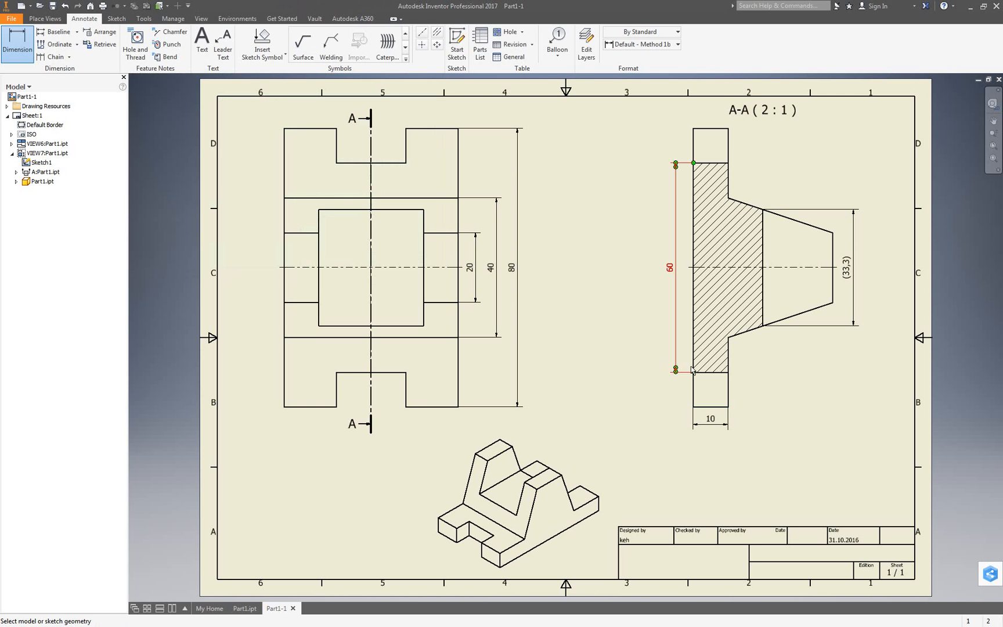
Dimension section view A-A from the base edge to the slot floor and to the block's far end, stacked below the thickness dimension.
click(694, 396)
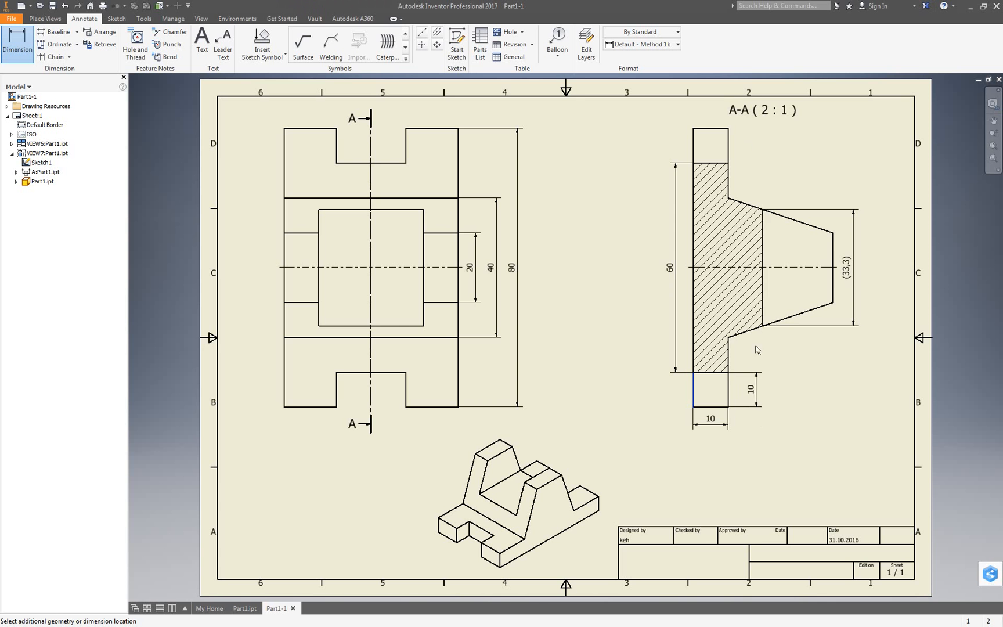
click(763, 317)
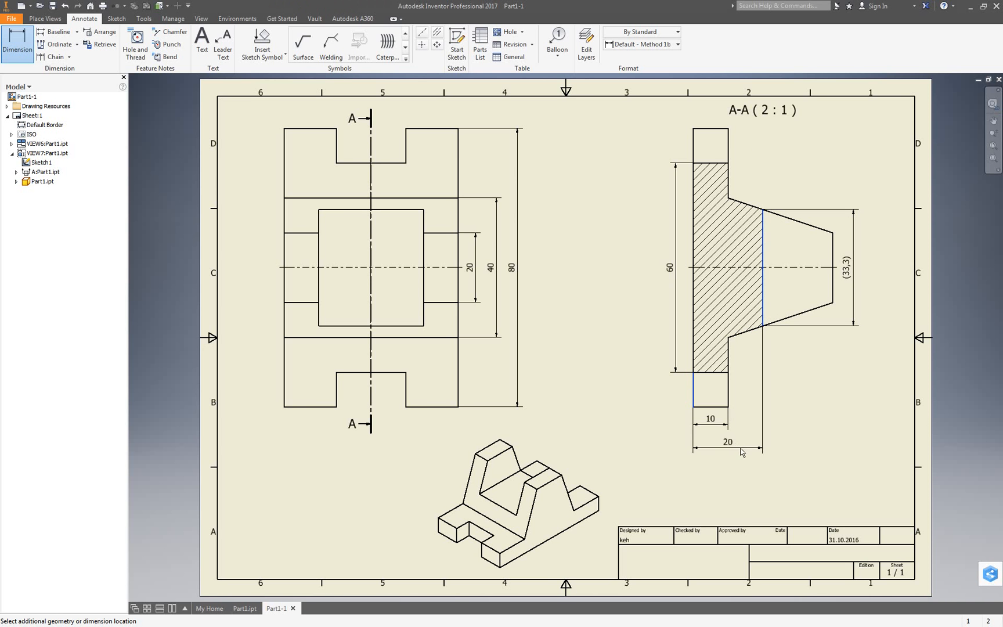
click(741, 456)
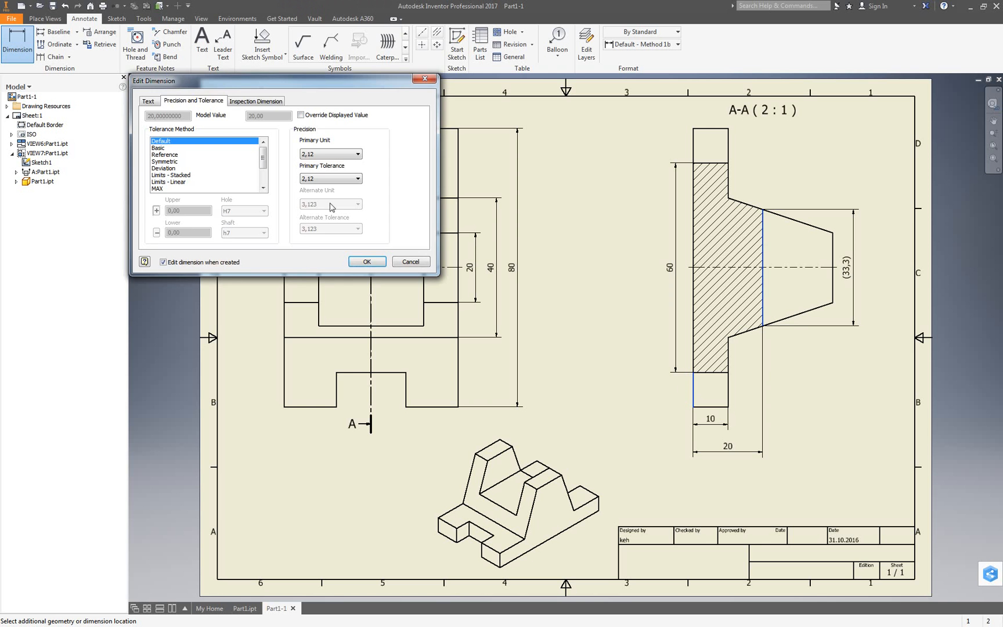
click(367, 261)
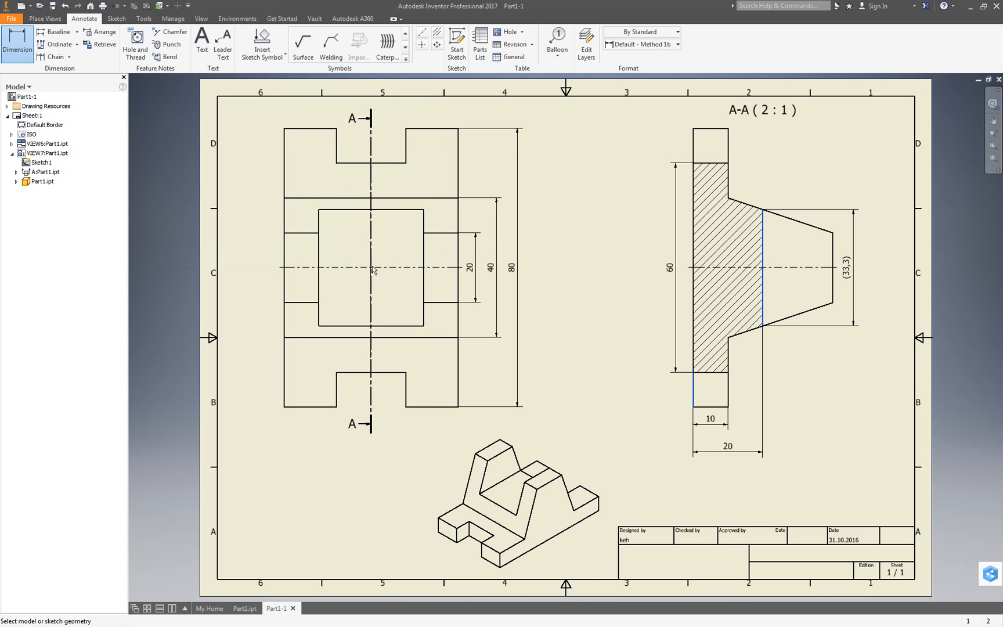
click(694, 391)
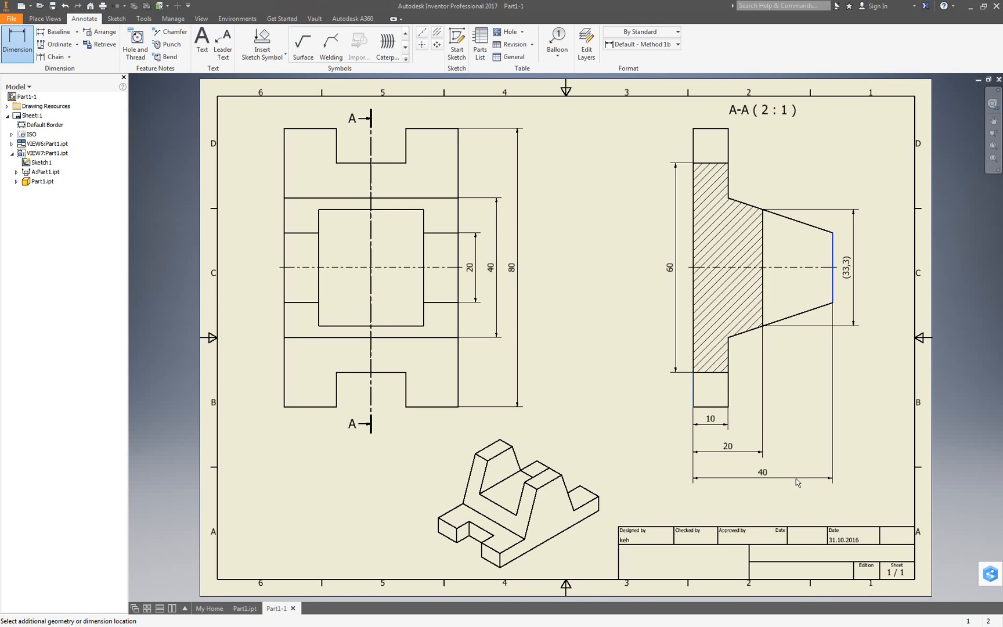
click(798, 482)
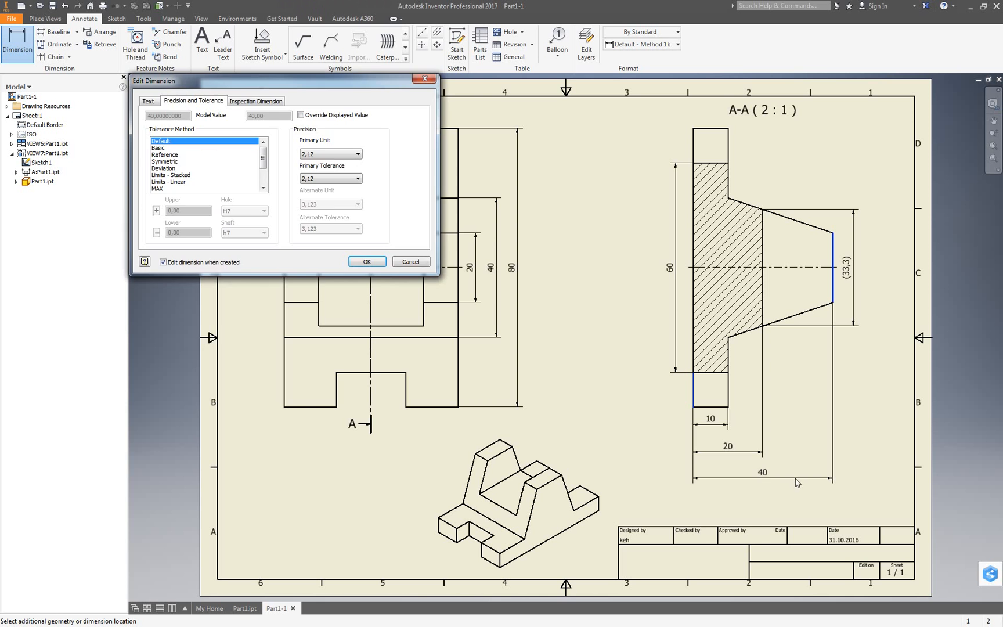
click(361, 261)
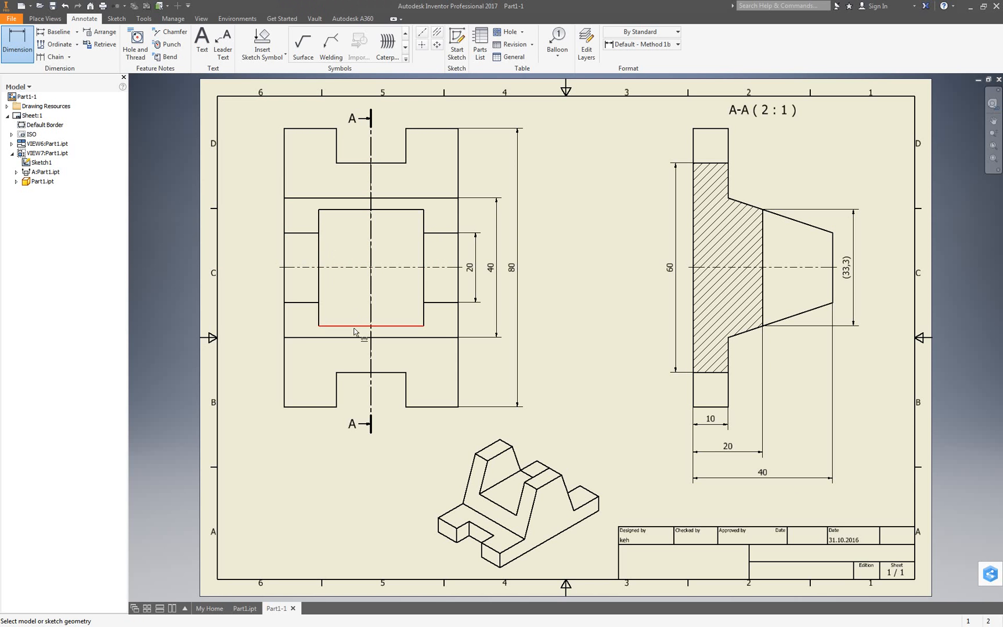
Dimension the lower notch's width and the central slot's width, stacked below the top view.
click(349, 377)
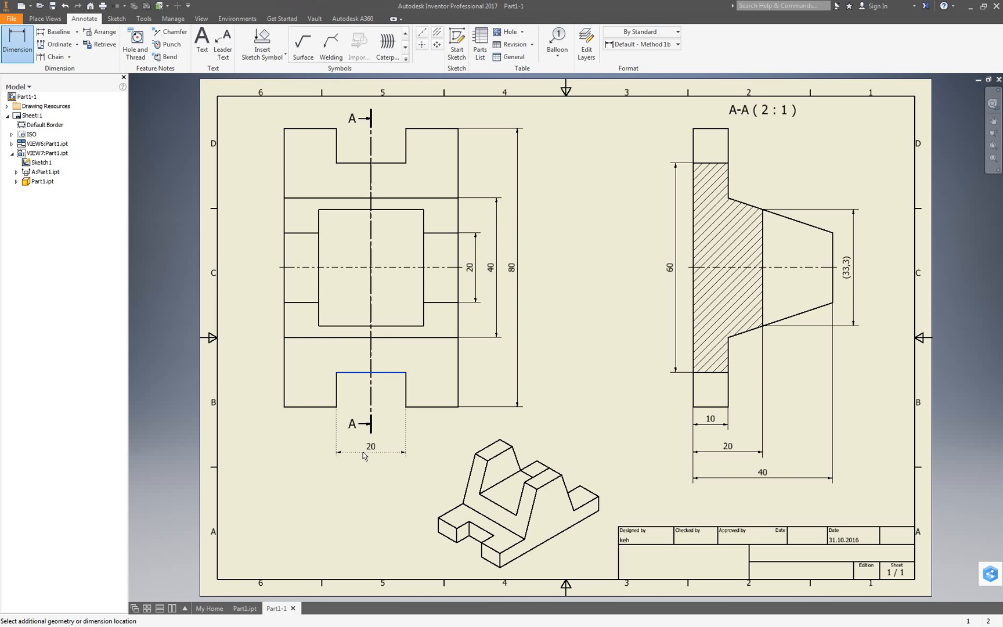
click(363, 457)
click(370, 267)
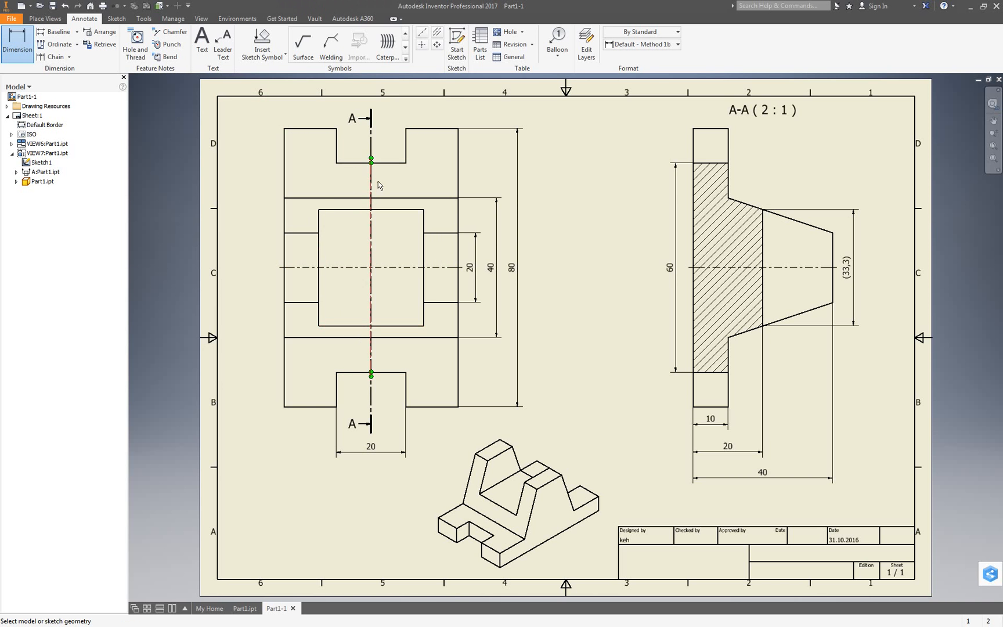
click(340, 327)
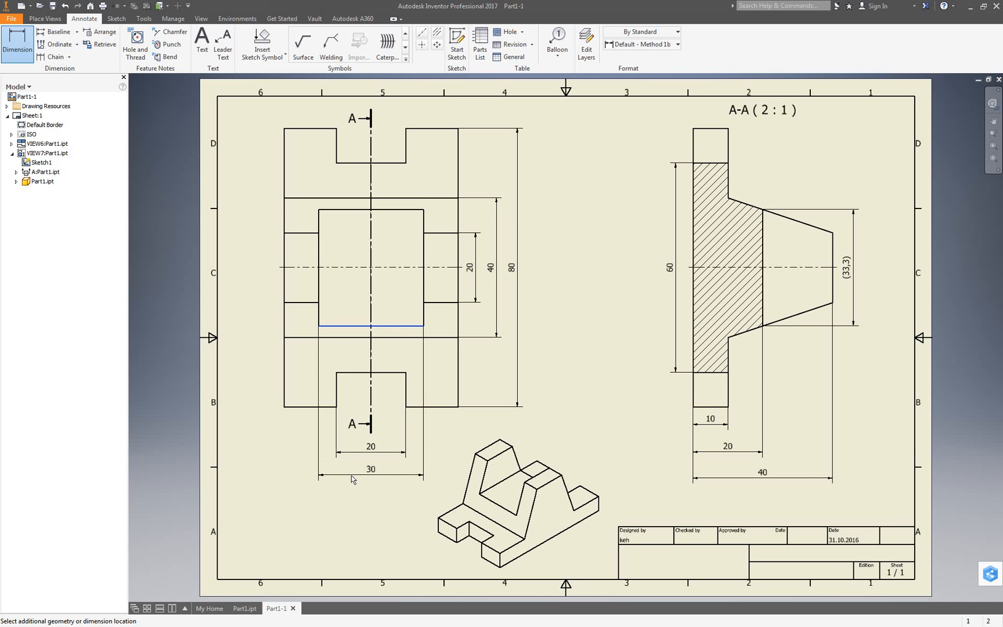
click(352, 480)
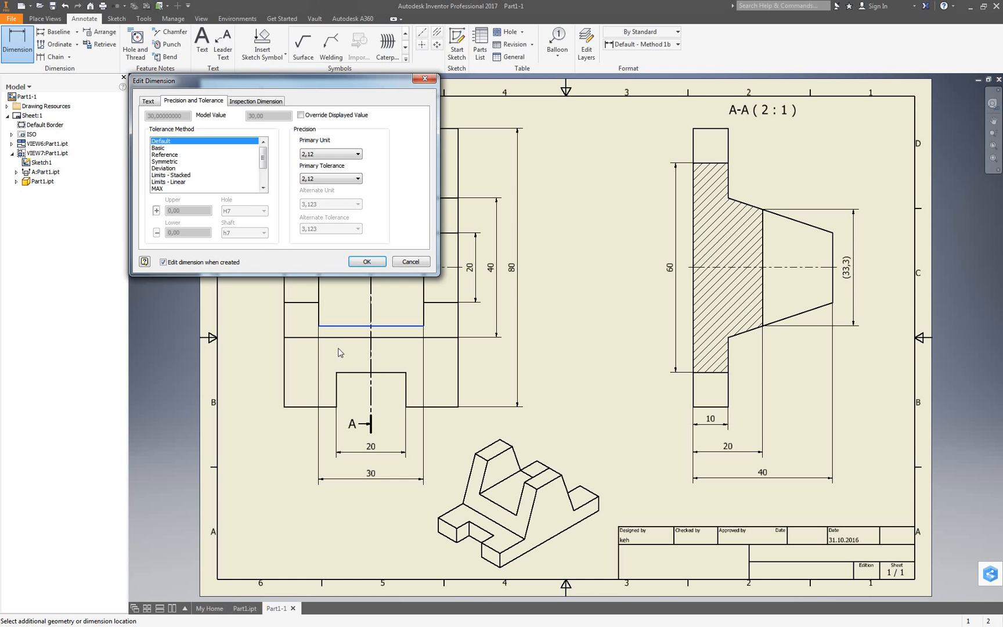
click(360, 262)
Dimension the plate's full width below the top view's other dimensions and finish dimensioning.
click(284, 397)
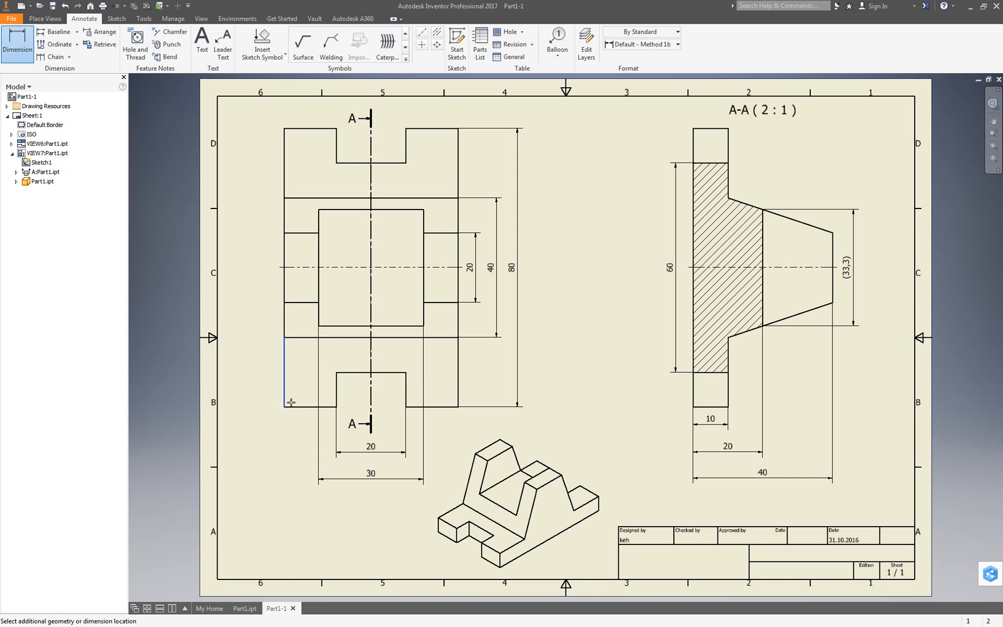
click(458, 392)
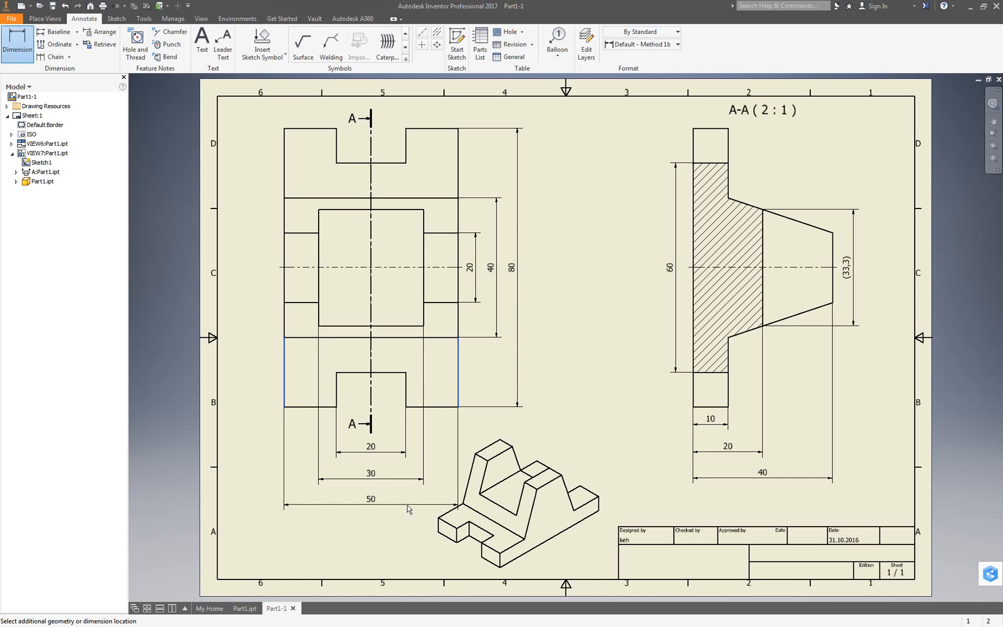
click(406, 507)
click(376, 261)
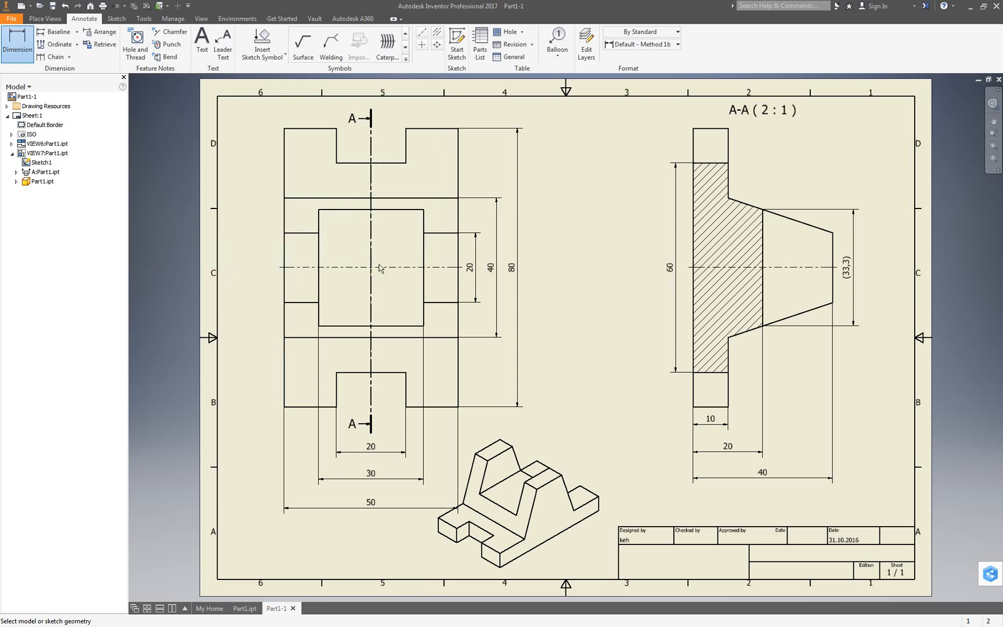
right_click(542, 422)
click(567, 437)
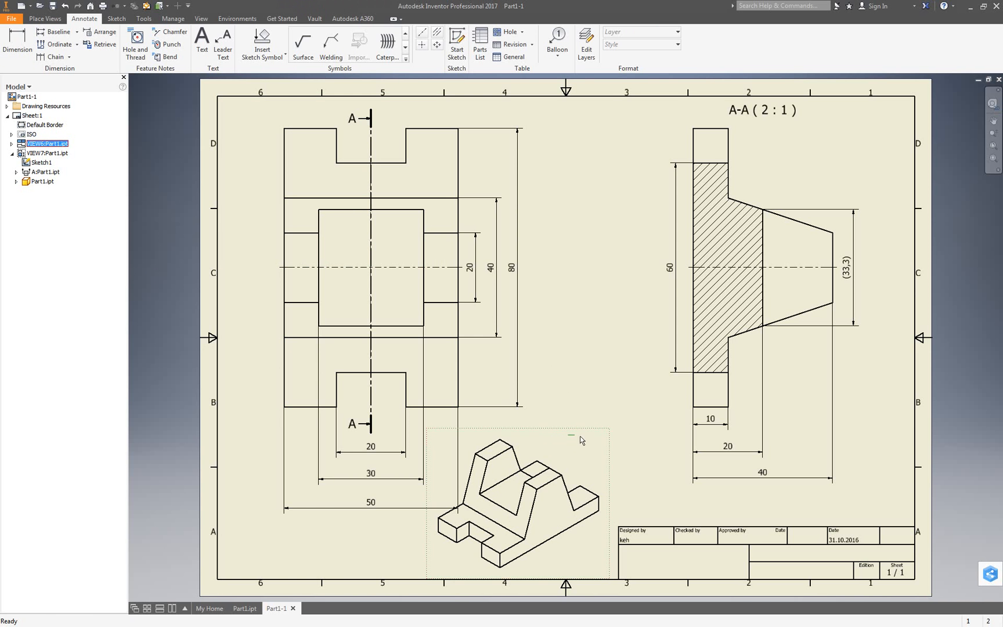
Move the isometric view slightly down and to the right, clear of the plate's full-width dimension.
drag(587, 430, 603, 437)
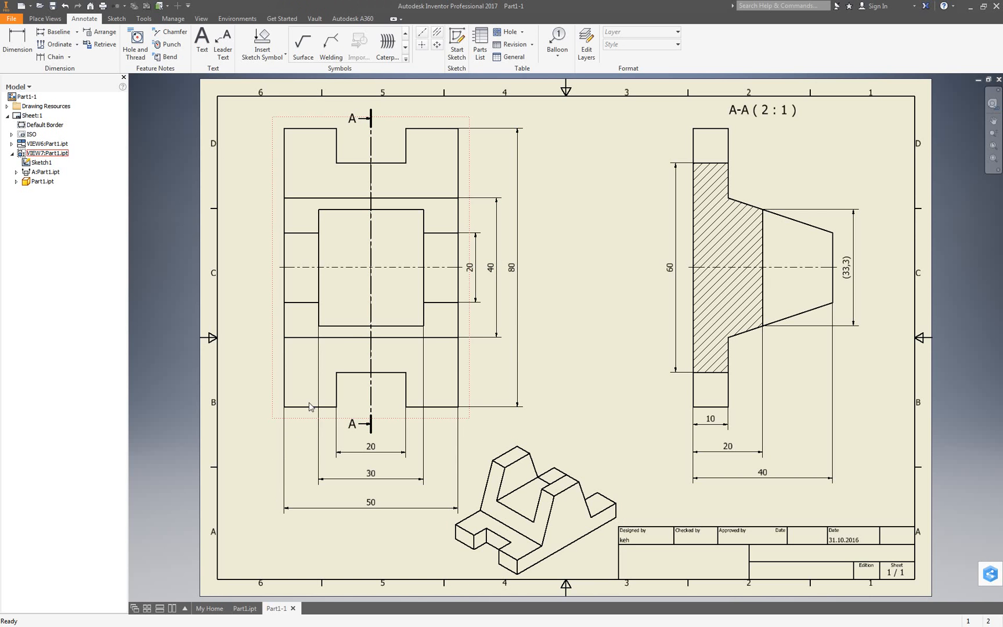
click(497, 407)
click(482, 411)
click(372, 503)
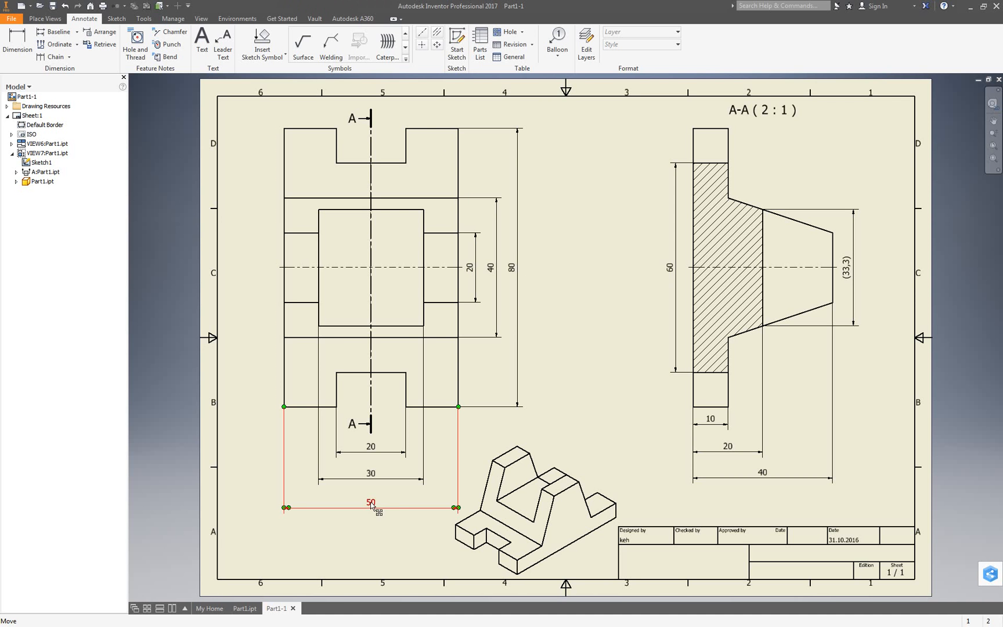
key(Escape)
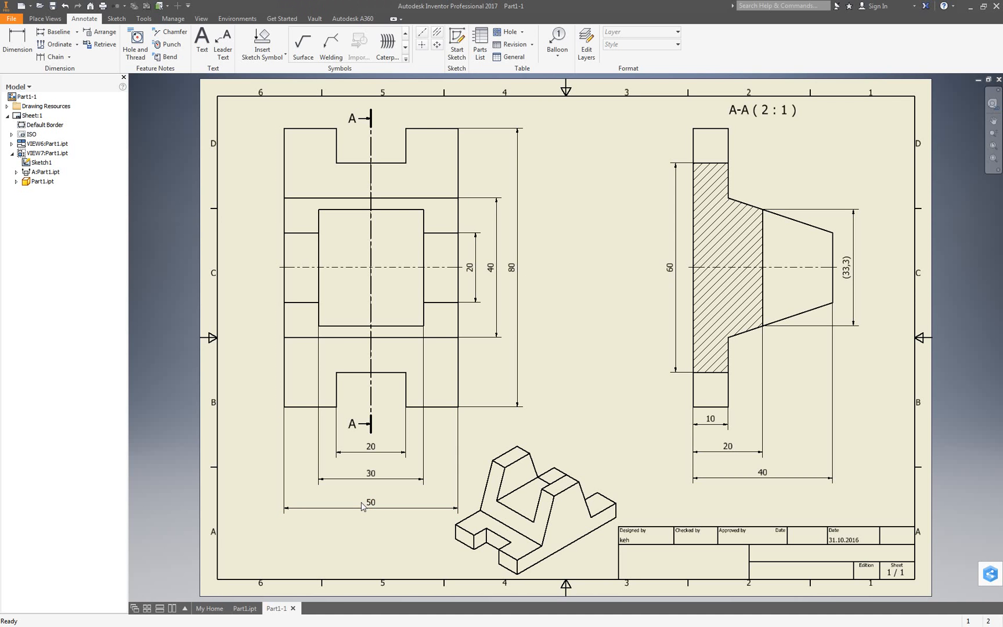
click(320, 267)
key(Escape)
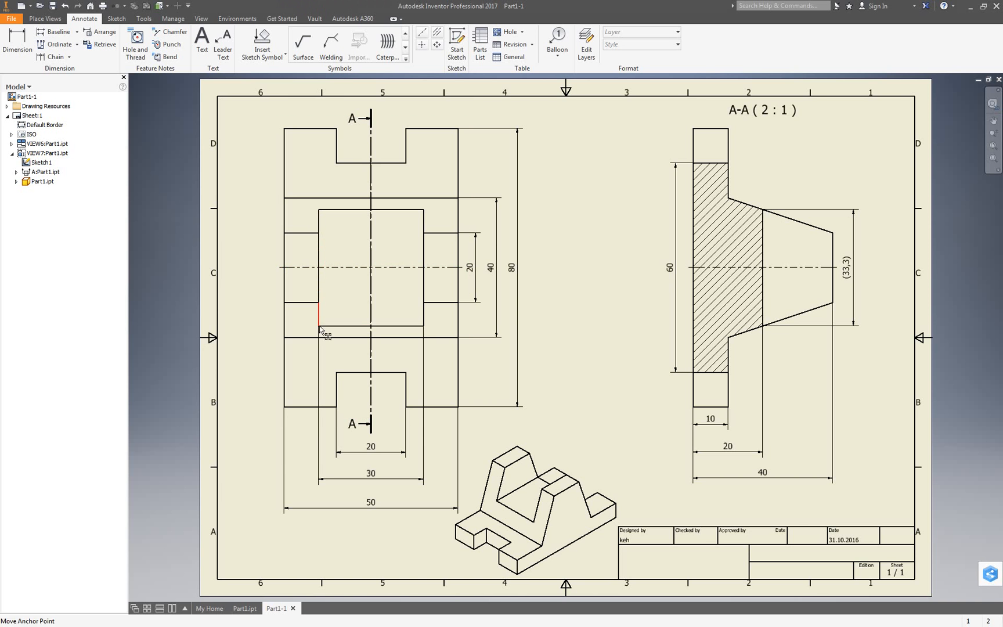